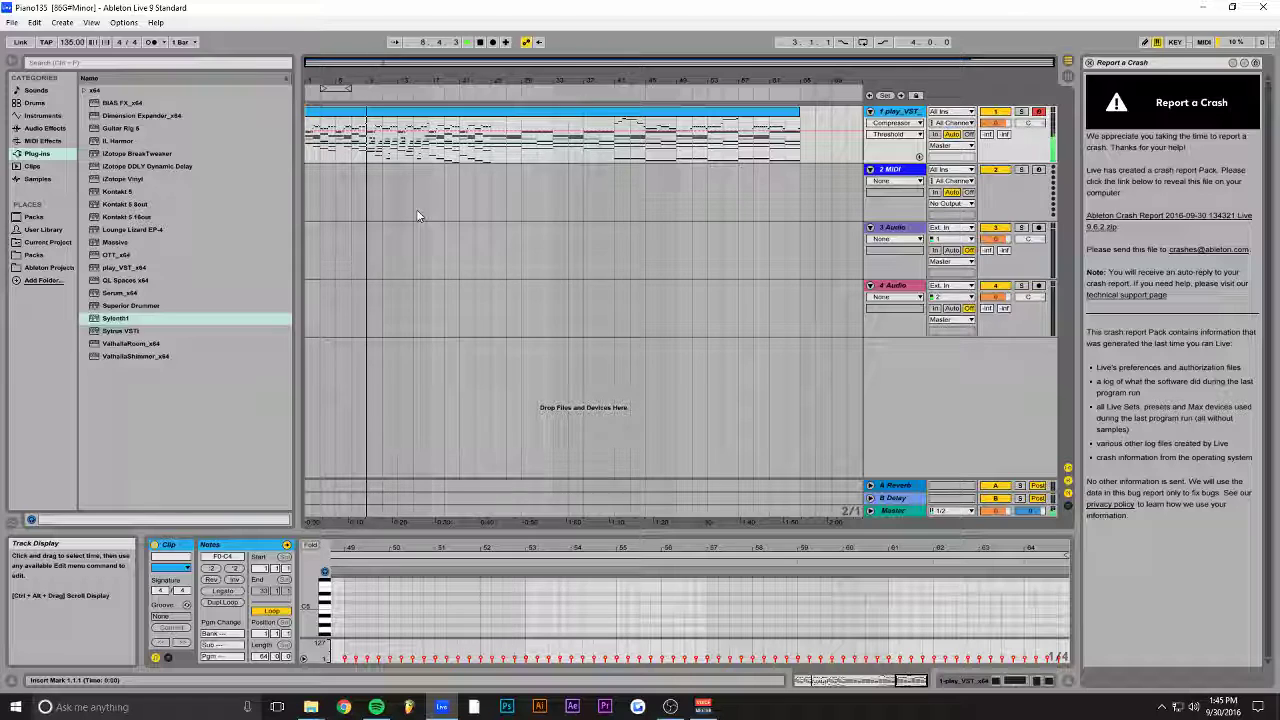
Step: Show the piano clip's notes in an enlarged note editor and set the playback start to bar 16
drag(388, 65, 402, 140)
click(450, 112)
drag(490, 541, 490, 238)
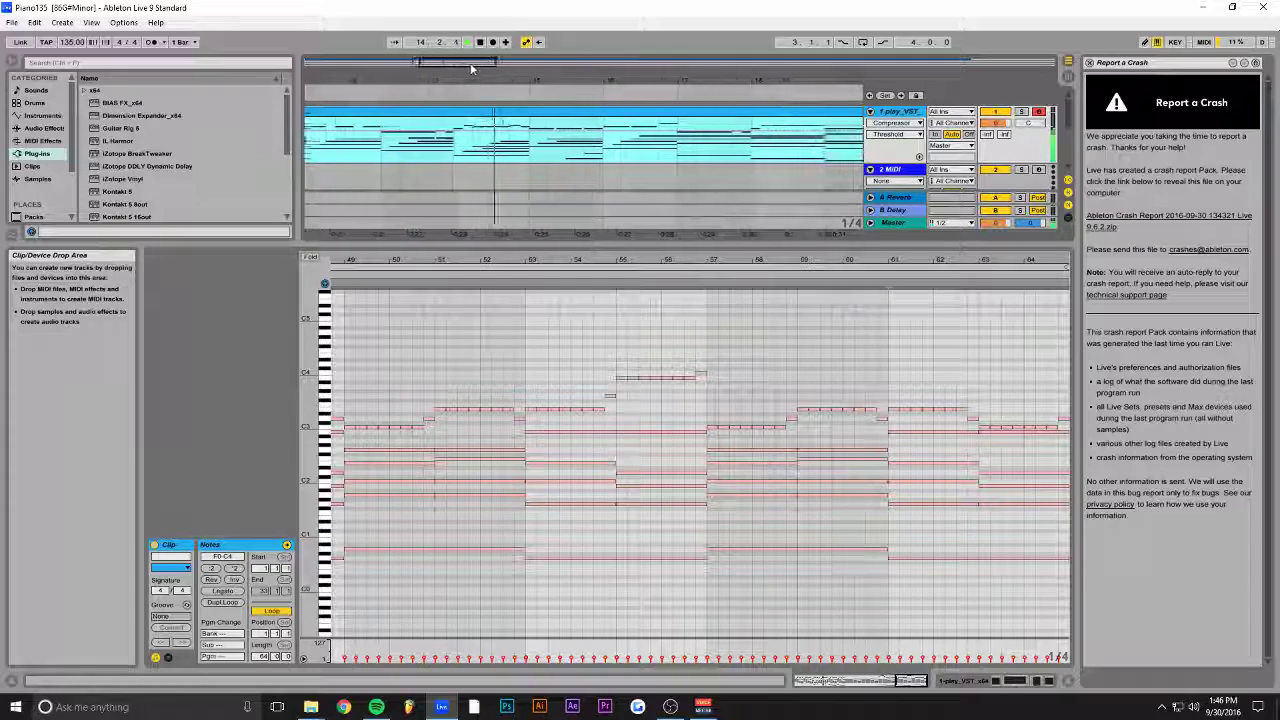
drag(482, 68, 511, 70)
drag(910, 704, 831, 686)
click(493, 367)
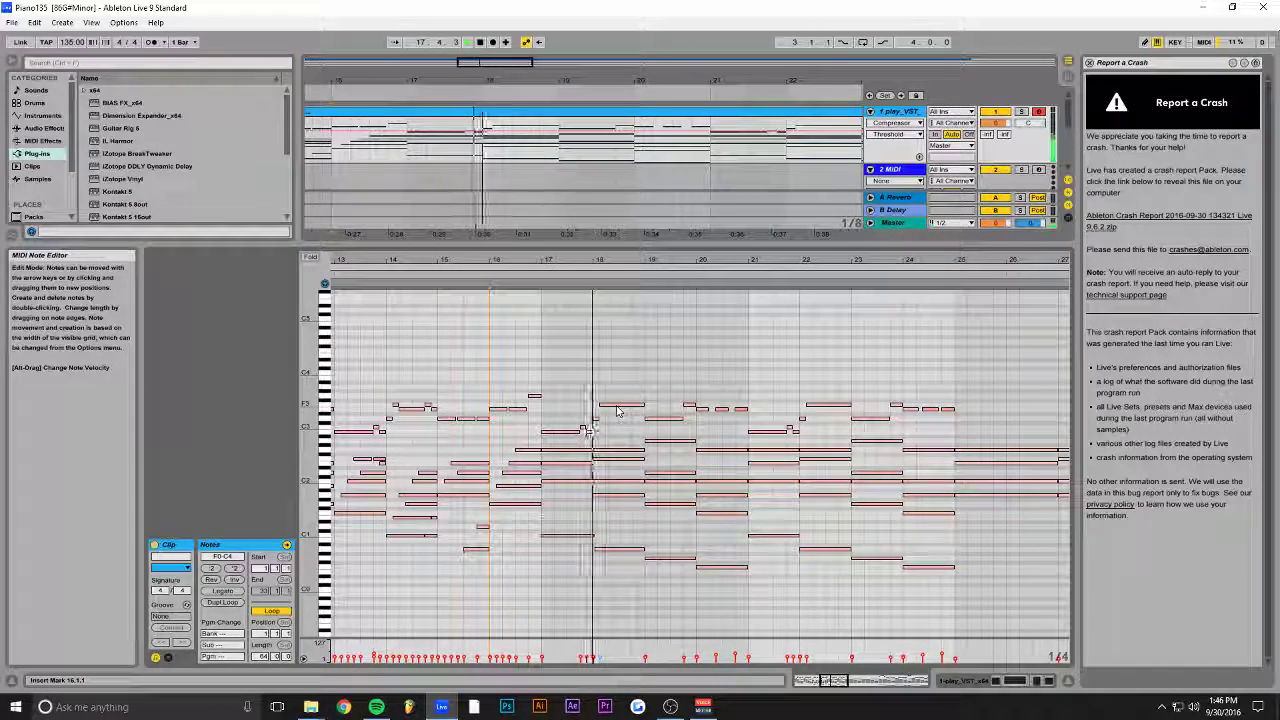
Step: Move the long F3 note in bar 18 to start at 18.2.1, lengthen the note before it to one beat, and select bar 22's long F3 note
drag(837, 680, 836, 684)
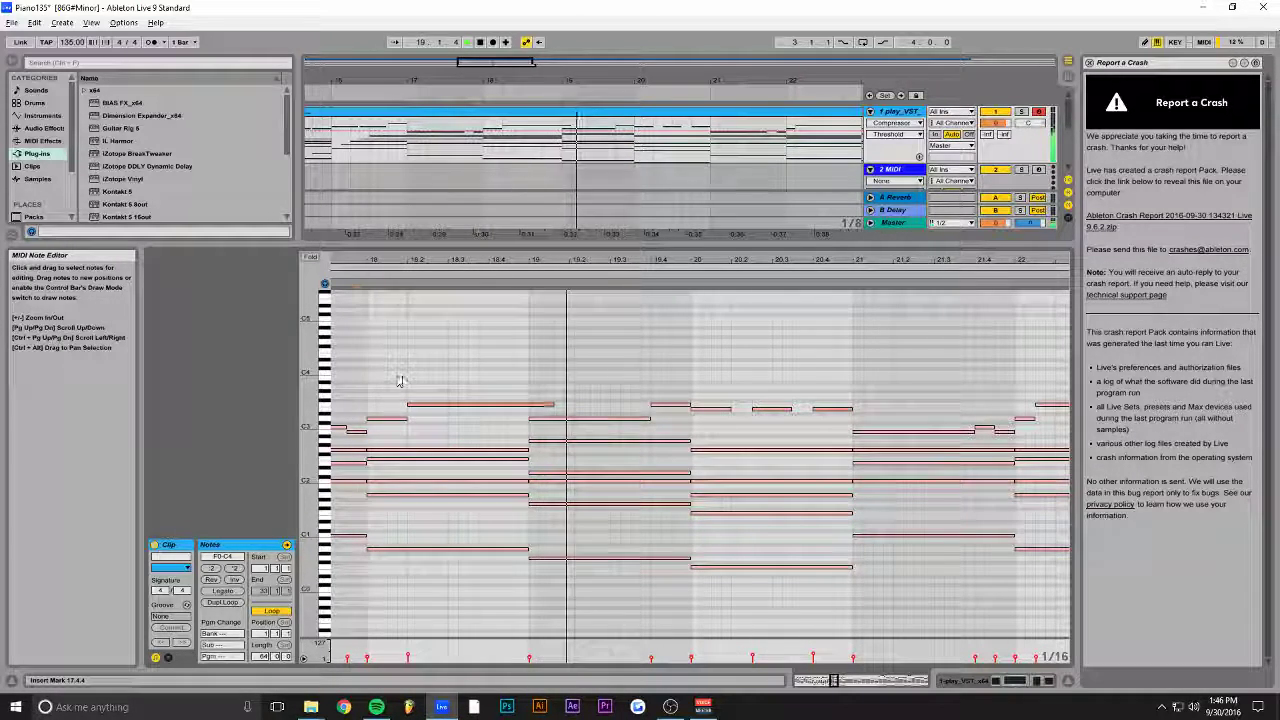
click(480, 405)
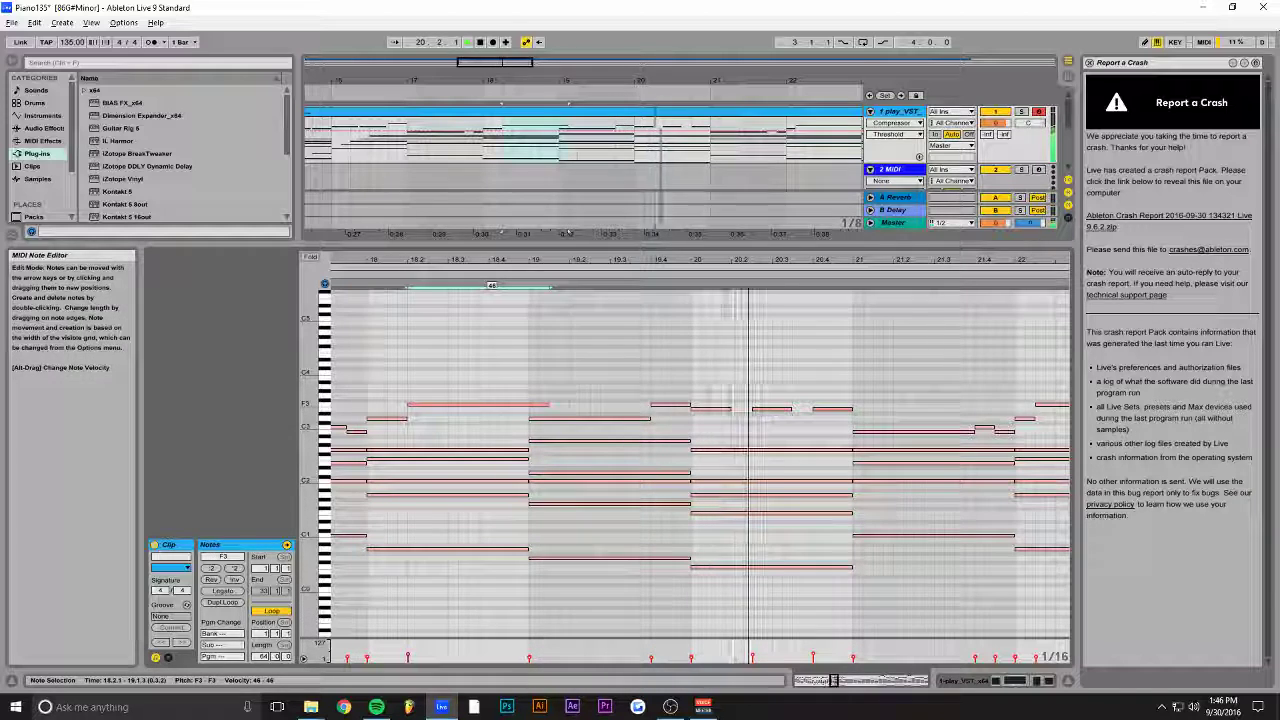
mouse_move(834, 681)
mouse_down()
mouse_move(834, 625)
mouse_move(840, 668)
mouse_up()
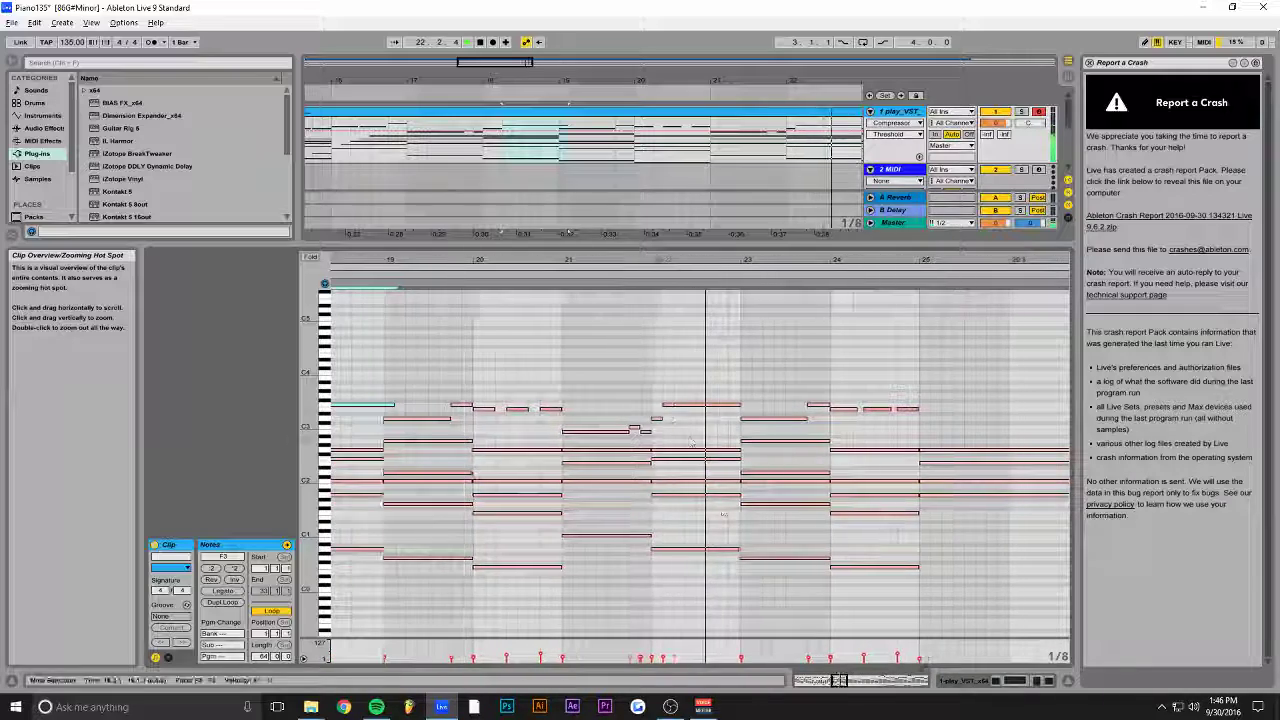
click(688, 400)
click(685, 403)
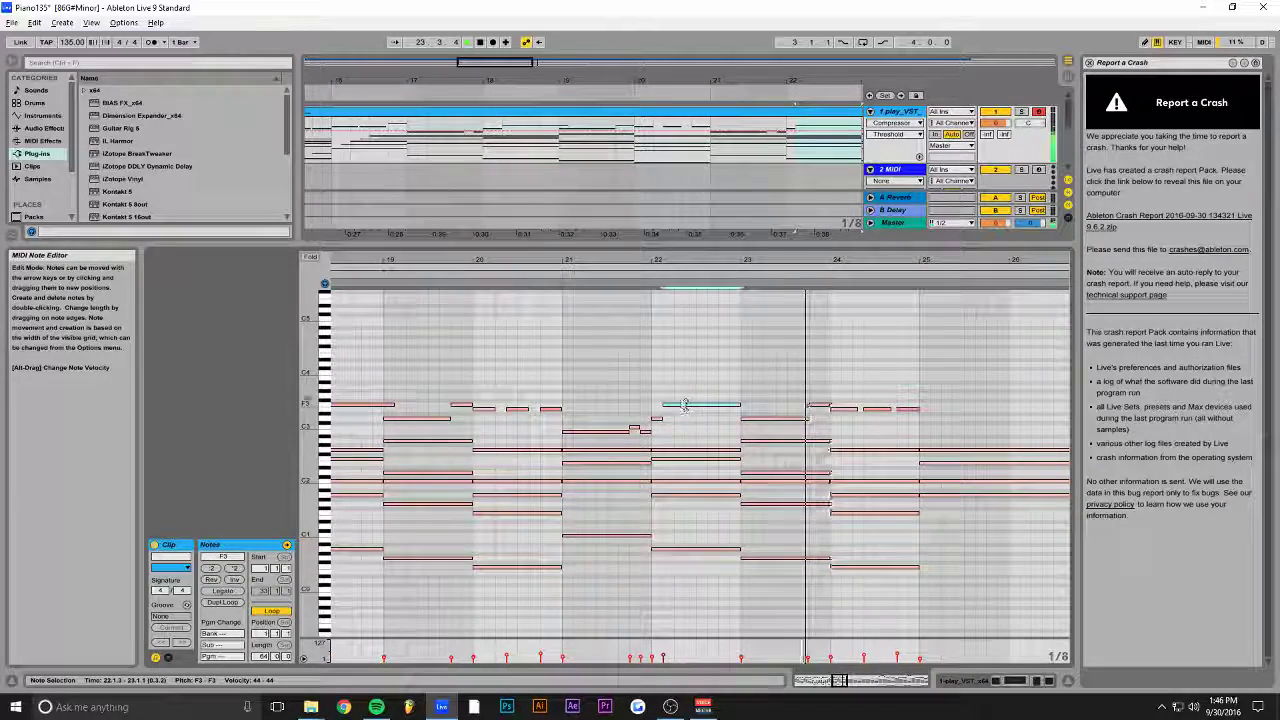
Step: Add a G3 note filling bar 37, copy it into bar 38 at a higher pitch, and play the passage
mouse_move(838, 680)
mouse_down()
mouse_move(851, 680)
mouse_move(851, 698)
mouse_move(854, 688)
mouse_up()
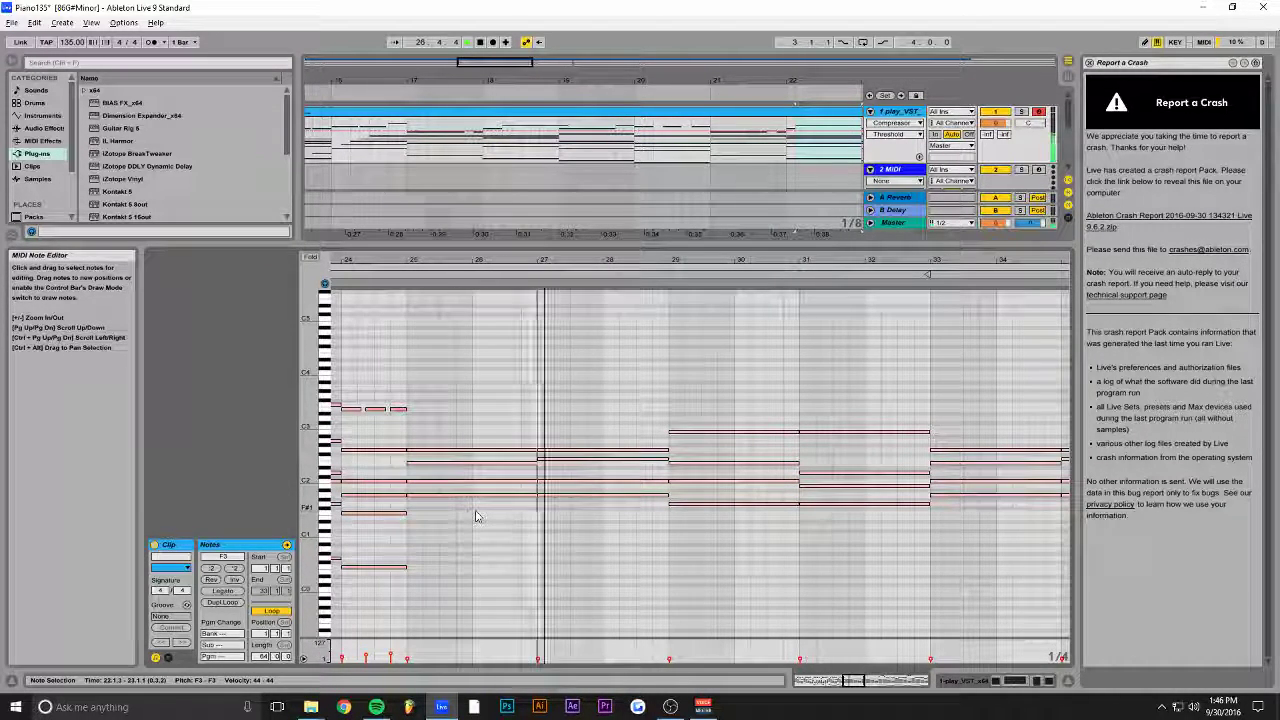
scroll(489, 531, down, 1)
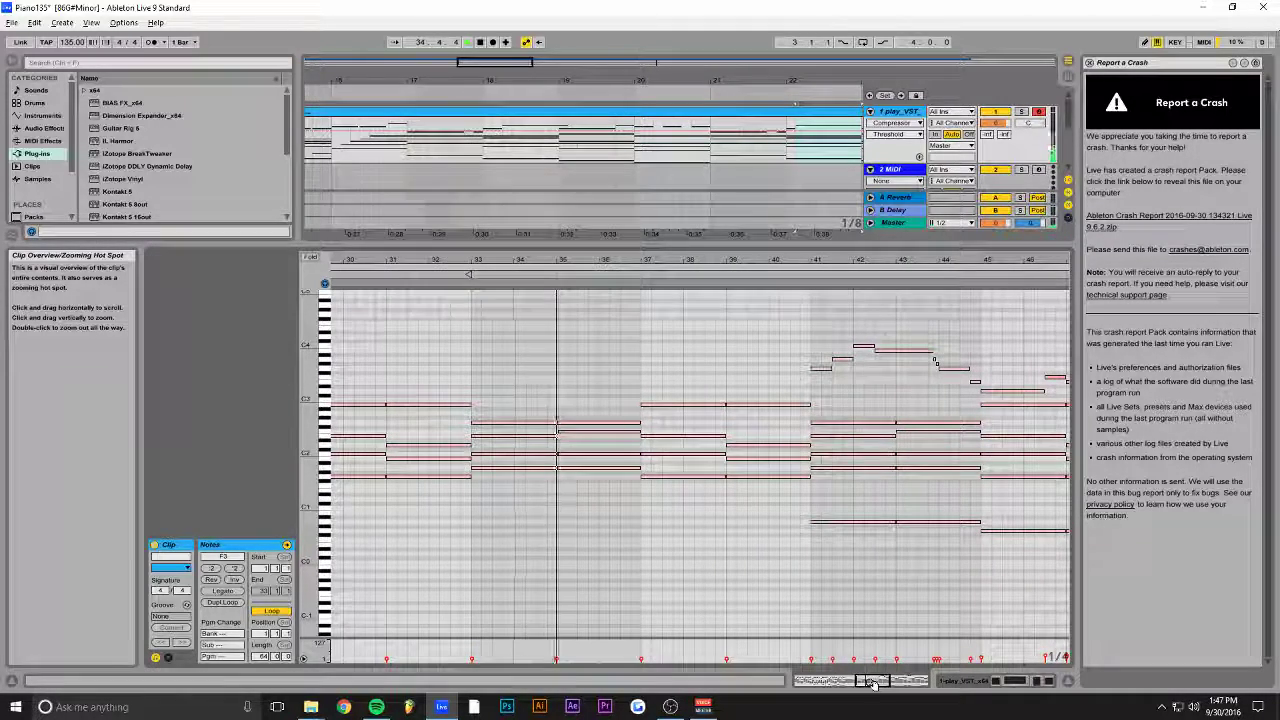
drag(878, 684, 873, 712)
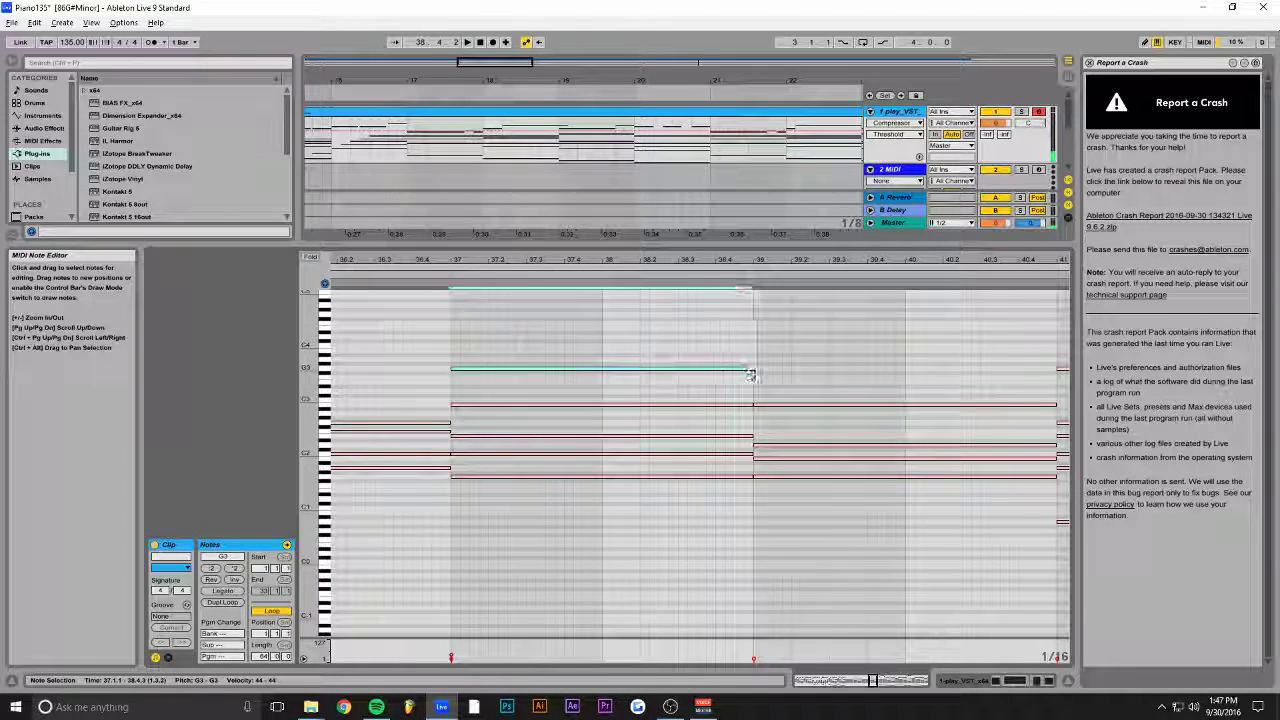
drag(754, 369, 598, 371)
drag(705, 362, 729, 357)
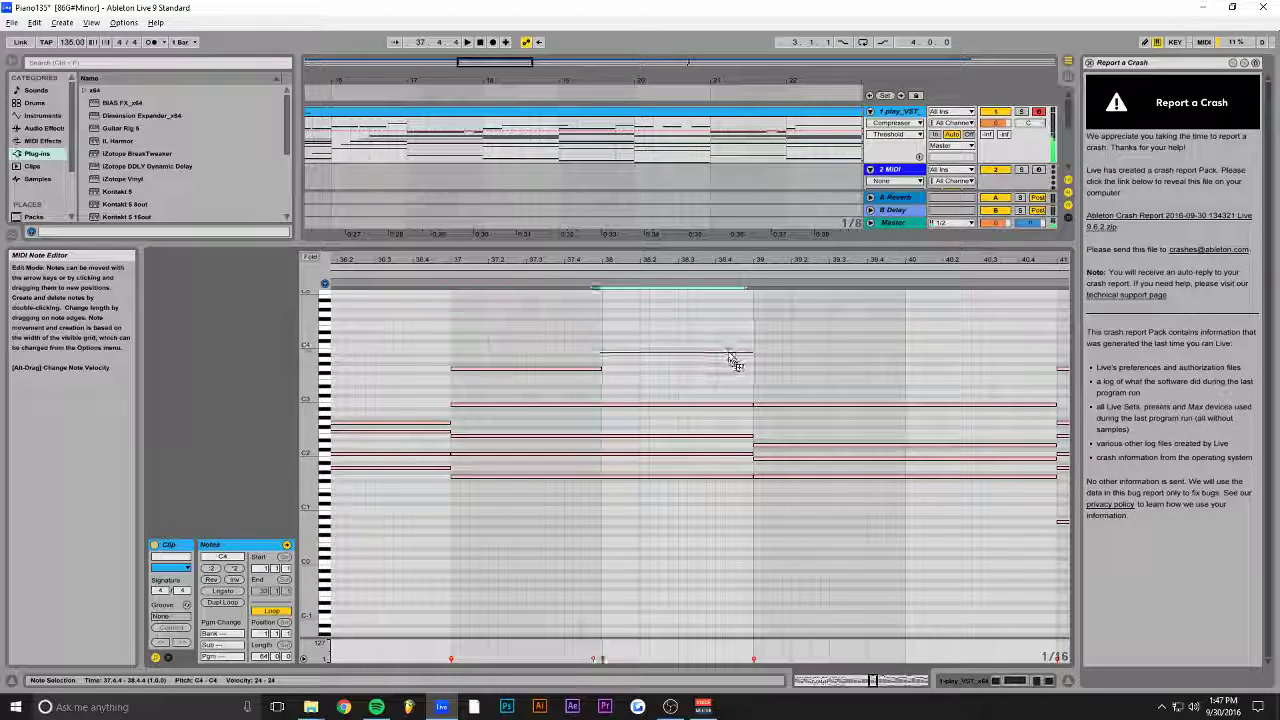
key(space)
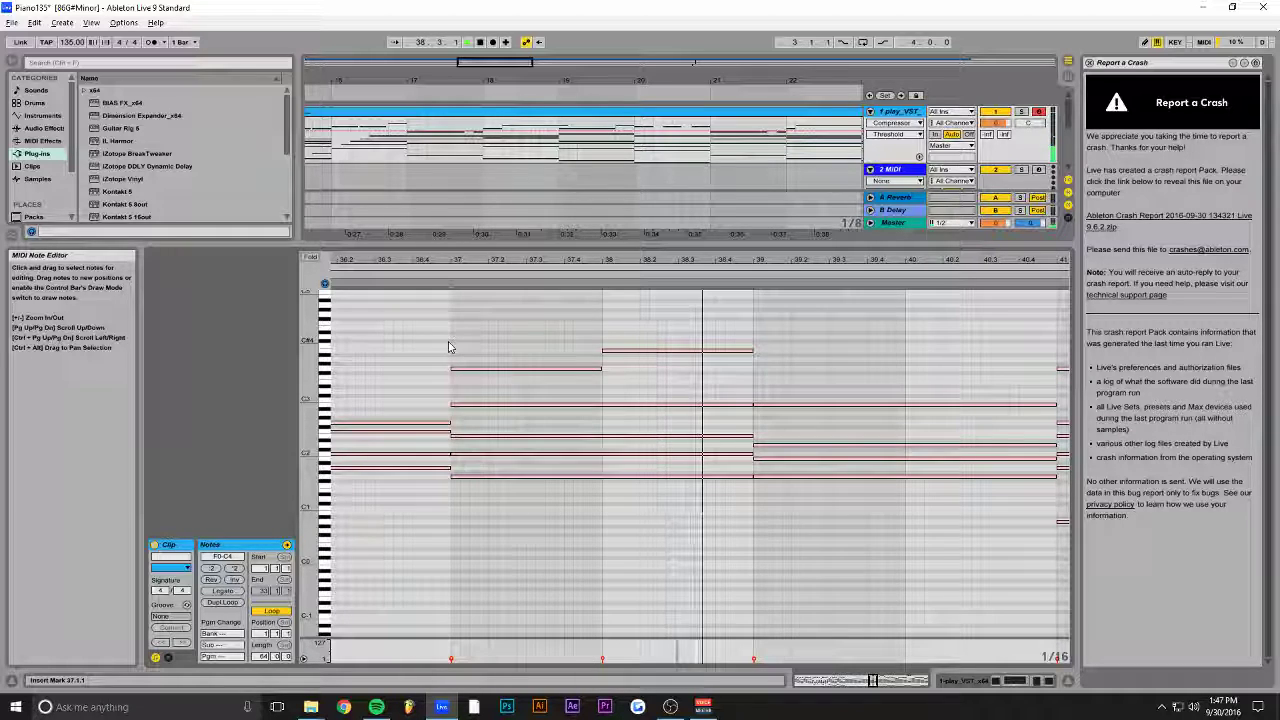
key(space)
Step: Extend the melody with a copied one-bar E3 note in bar 39 and a duplicate one semitone higher in bar 40, and play from bar 37
drag(726, 354, 868, 380)
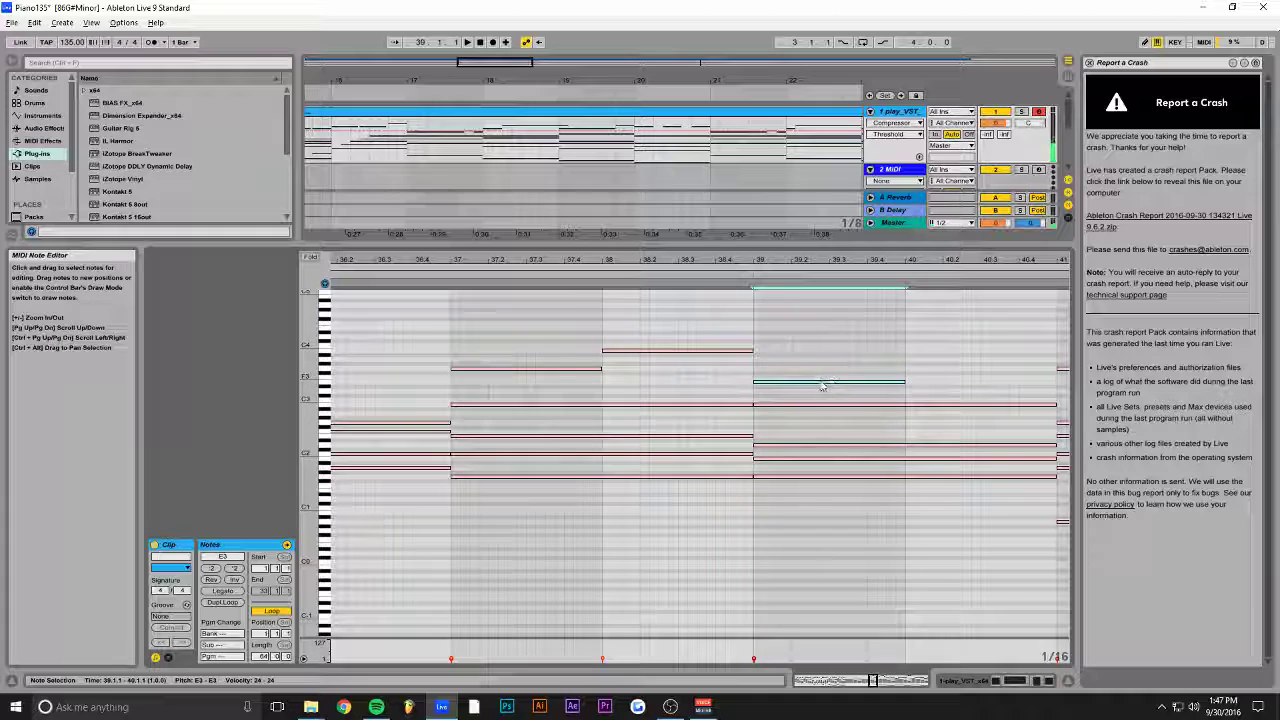
key(ctrl+d)
click(453, 358)
key(space)
key(space)
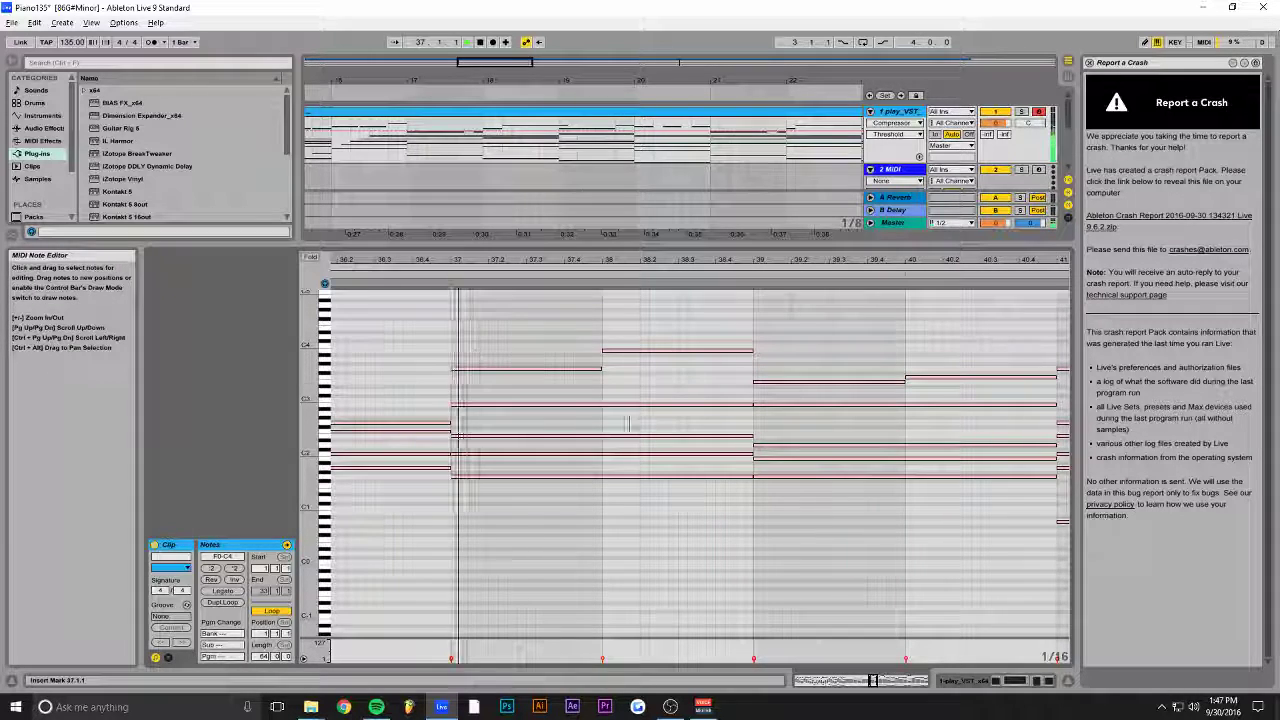
Step: Shorten the two passing notes before bar 44 to 1/32 each and extend the preceding long note to meet them
drag(874, 681, 875, 676)
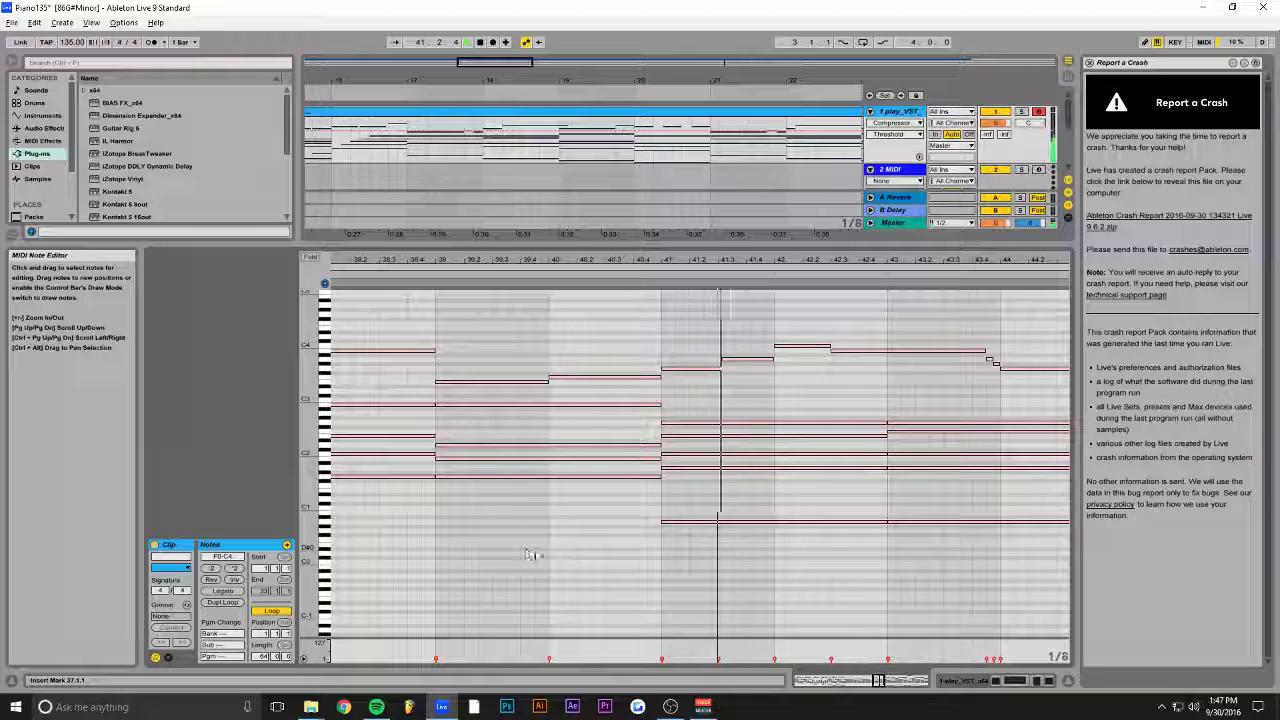
drag(876, 681, 883, 682)
key(space)
mouse_move(728, 364)
mouse_down()
mouse_move(675, 361)
mouse_move(720, 364)
mouse_up()
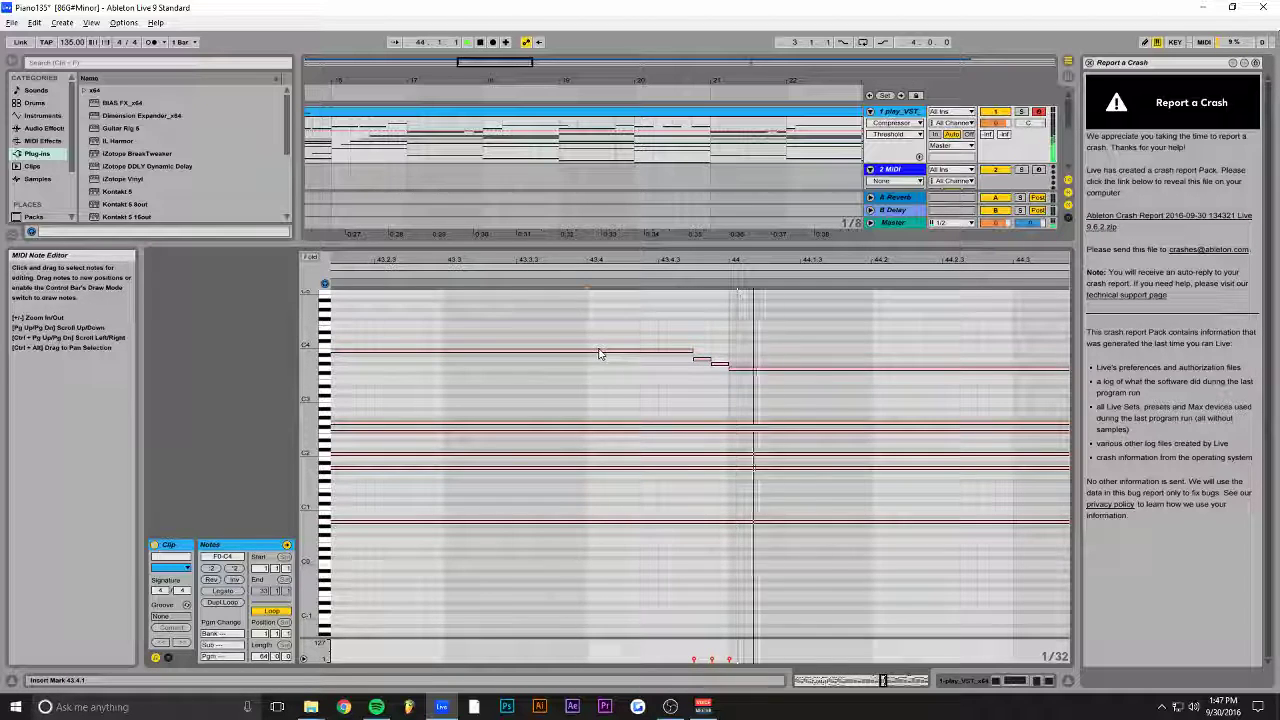
Step: Shorten the last melody note of bar 58 to an eighth, add a C3 eighth after it, and play from bar 58
drag(884, 681, 886, 676)
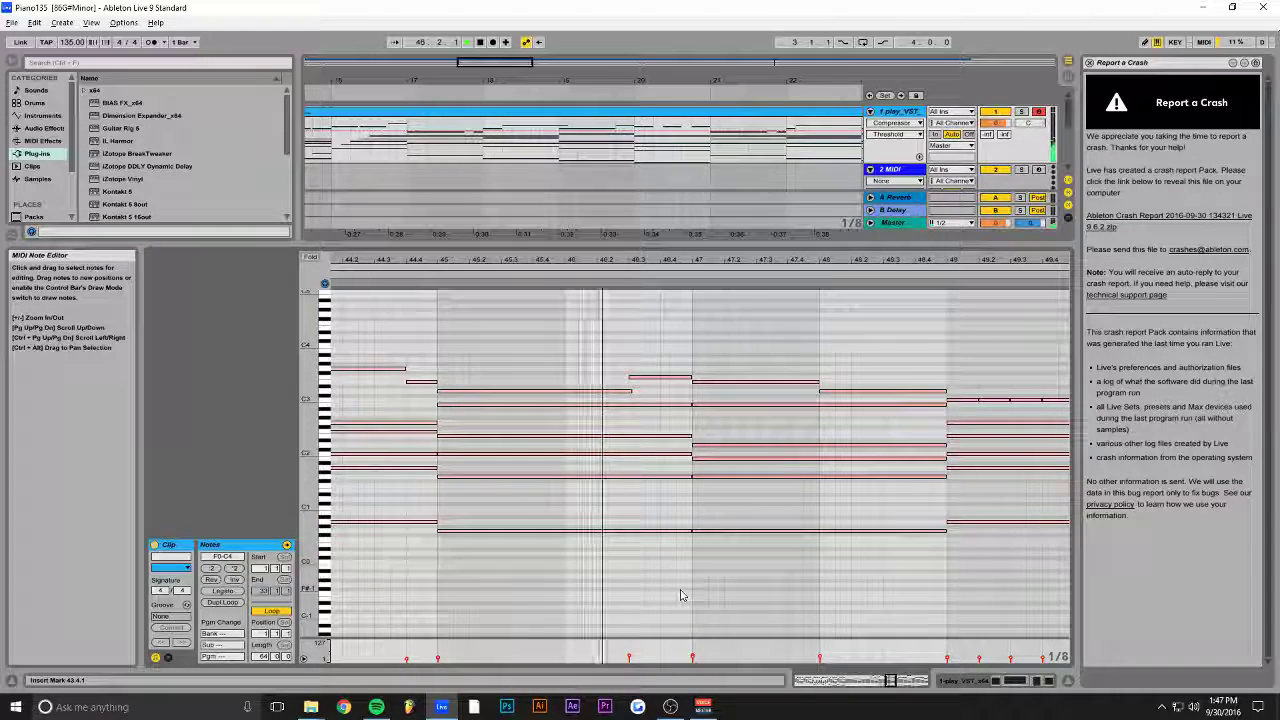
drag(892, 682, 912, 677)
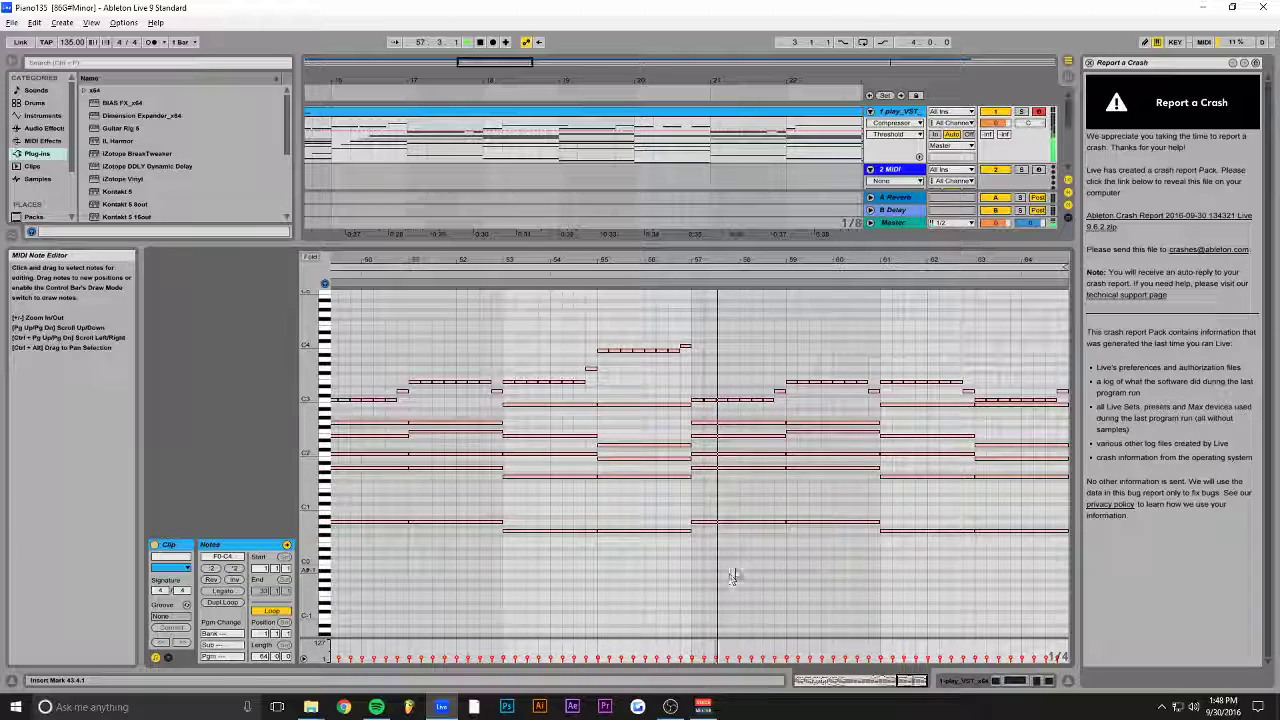
drag(908, 681, 915, 709)
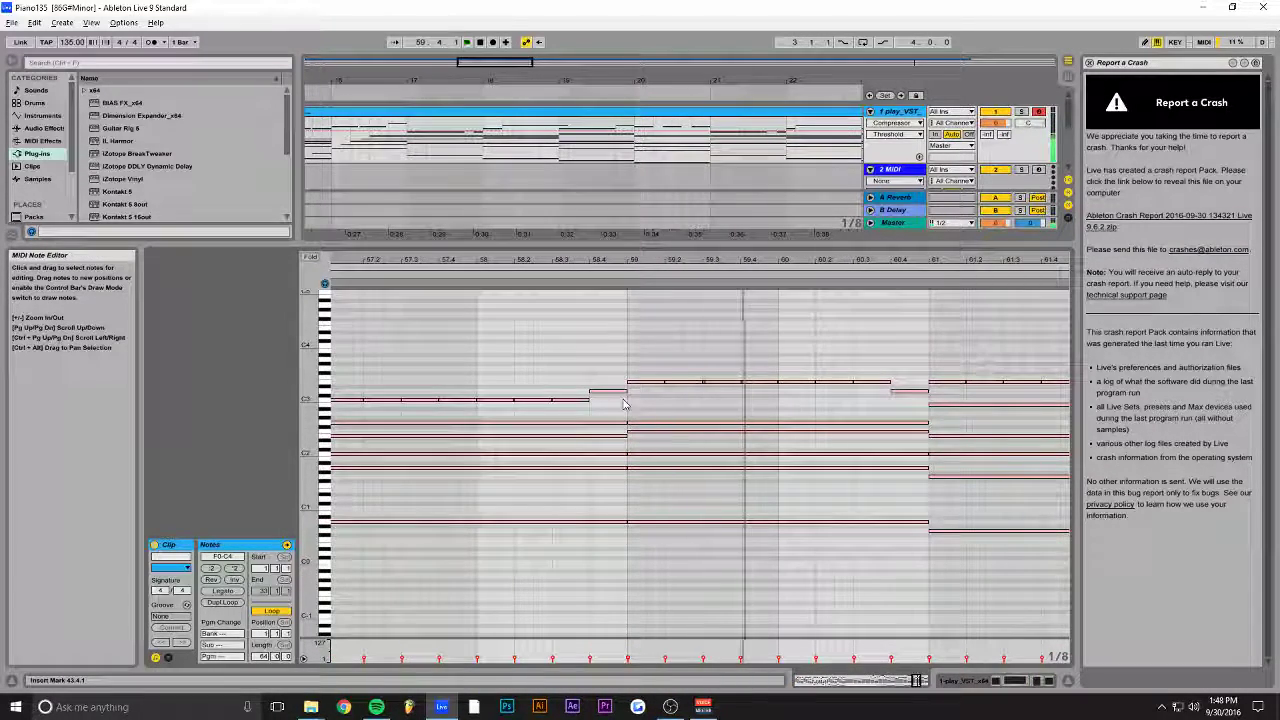
click(491, 372)
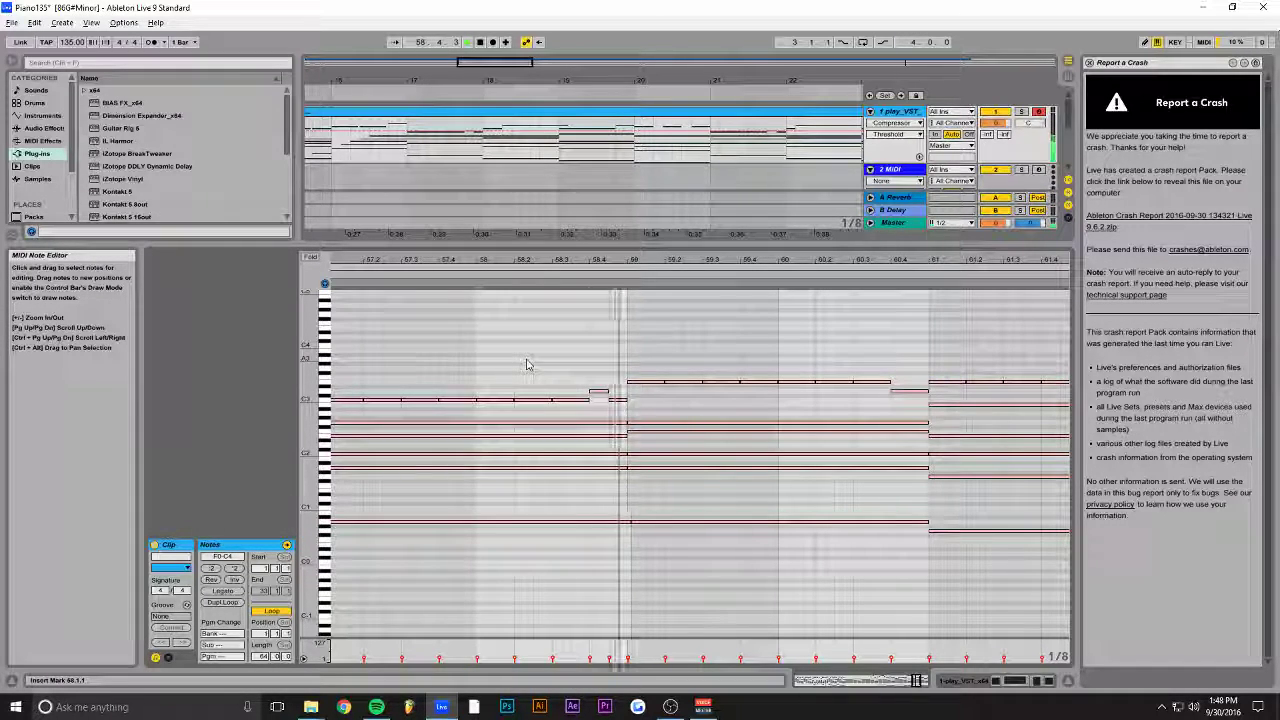
Step: Play the clip through its end, select the D3 melody notes in bar 3, and replay the clip from the beginning
drag(919, 683, 921, 680)
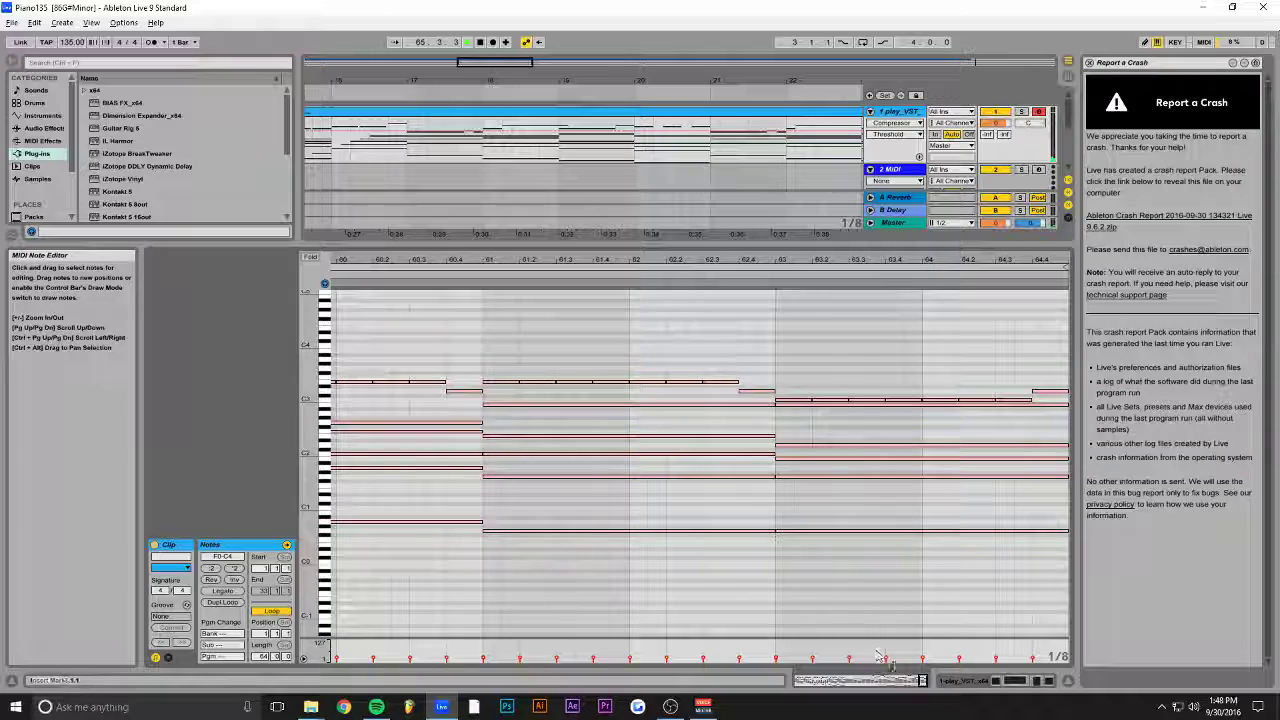
double_click(922, 680)
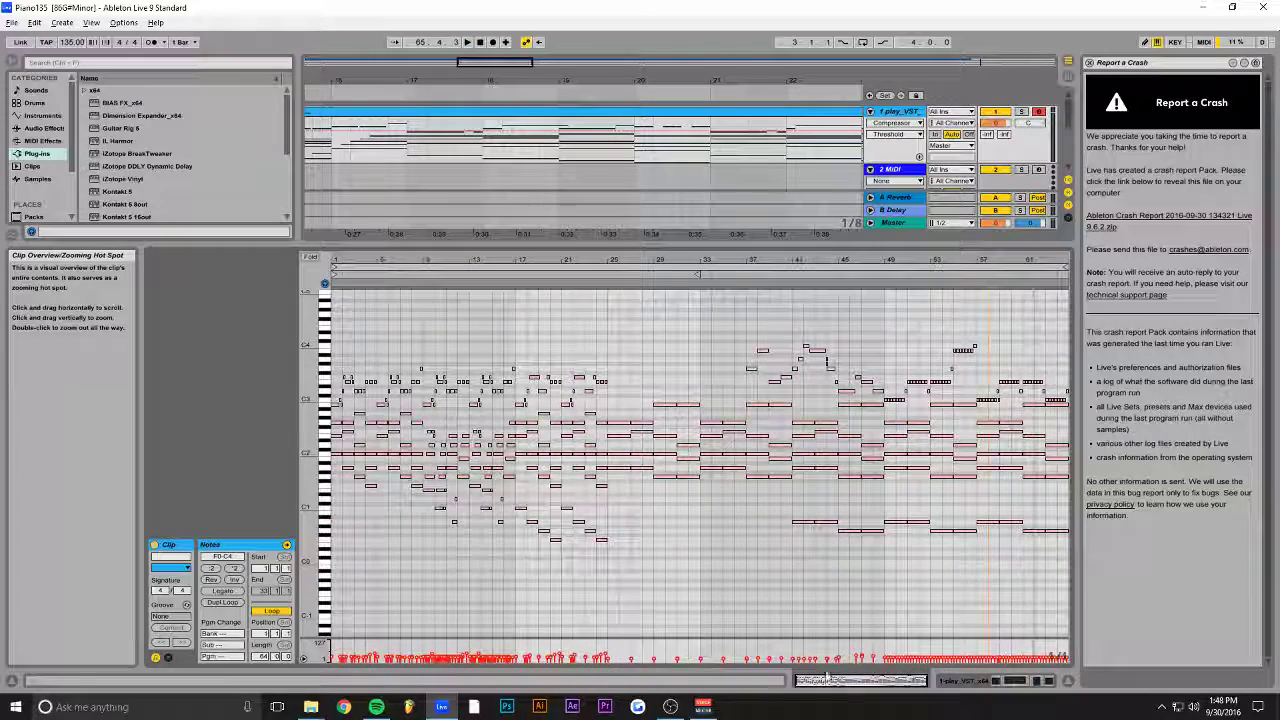
click(335, 408)
key(space)
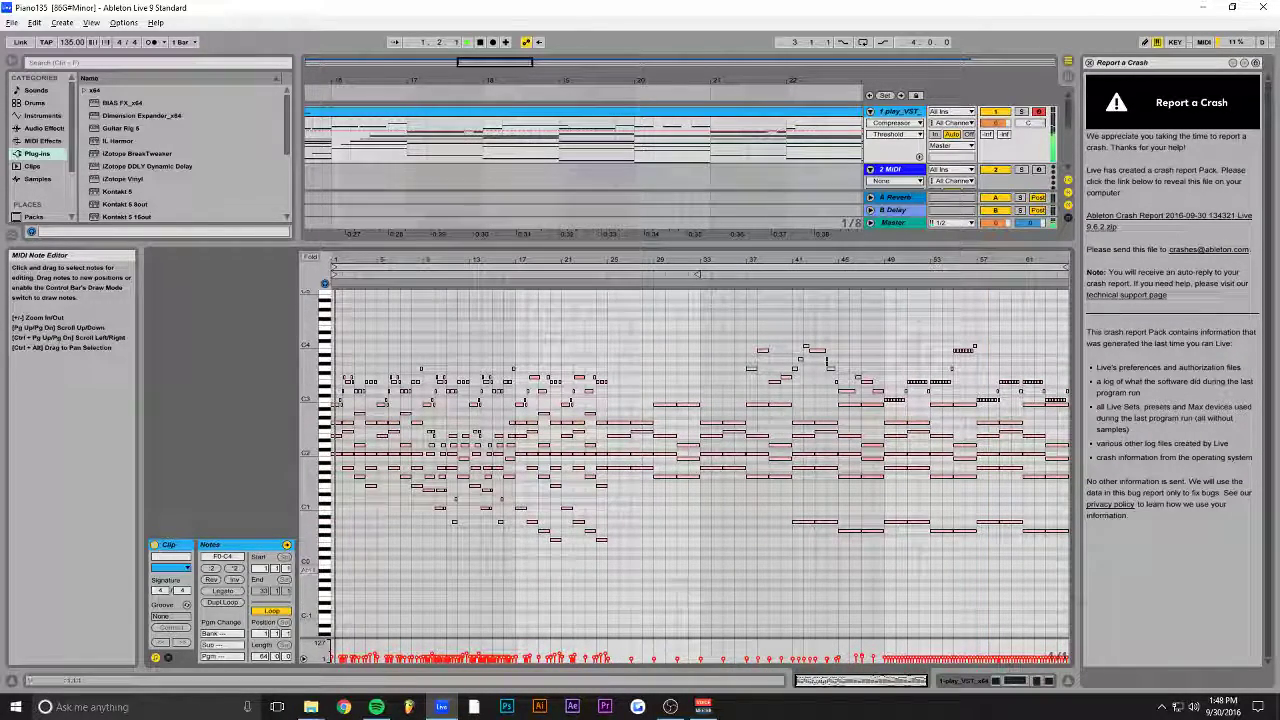
drag(924, 680, 801, 680)
key(space)
drag(672, 386, 591, 399)
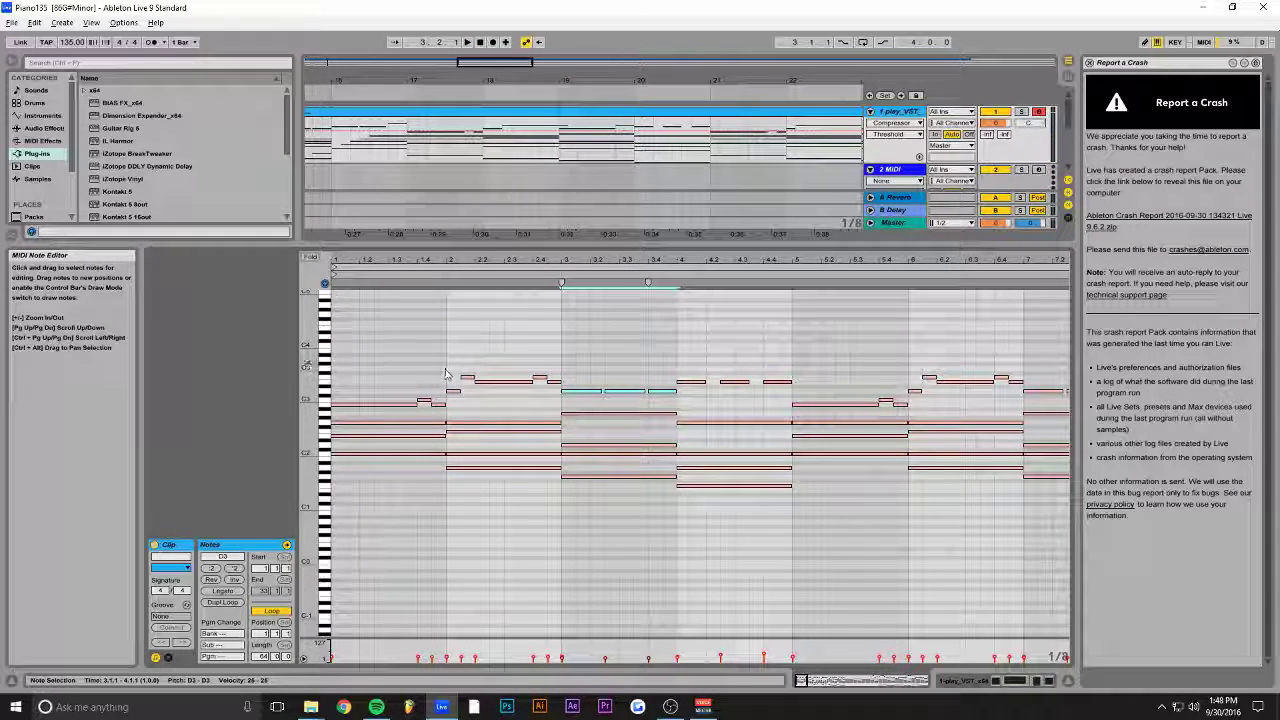
click(337, 362)
key(space)
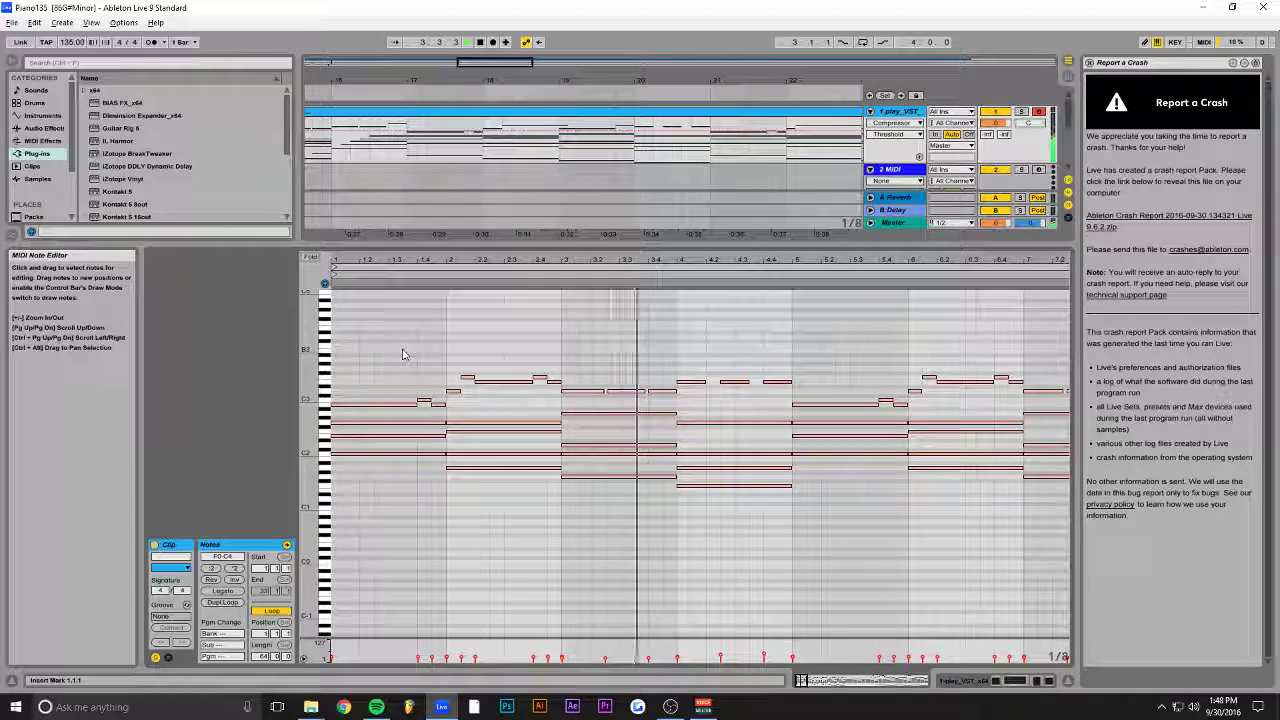
Step: Show the piano track's devices, compare the sound with the Compressor bypassed and active, and raise its threshold slightly
click(994, 683)
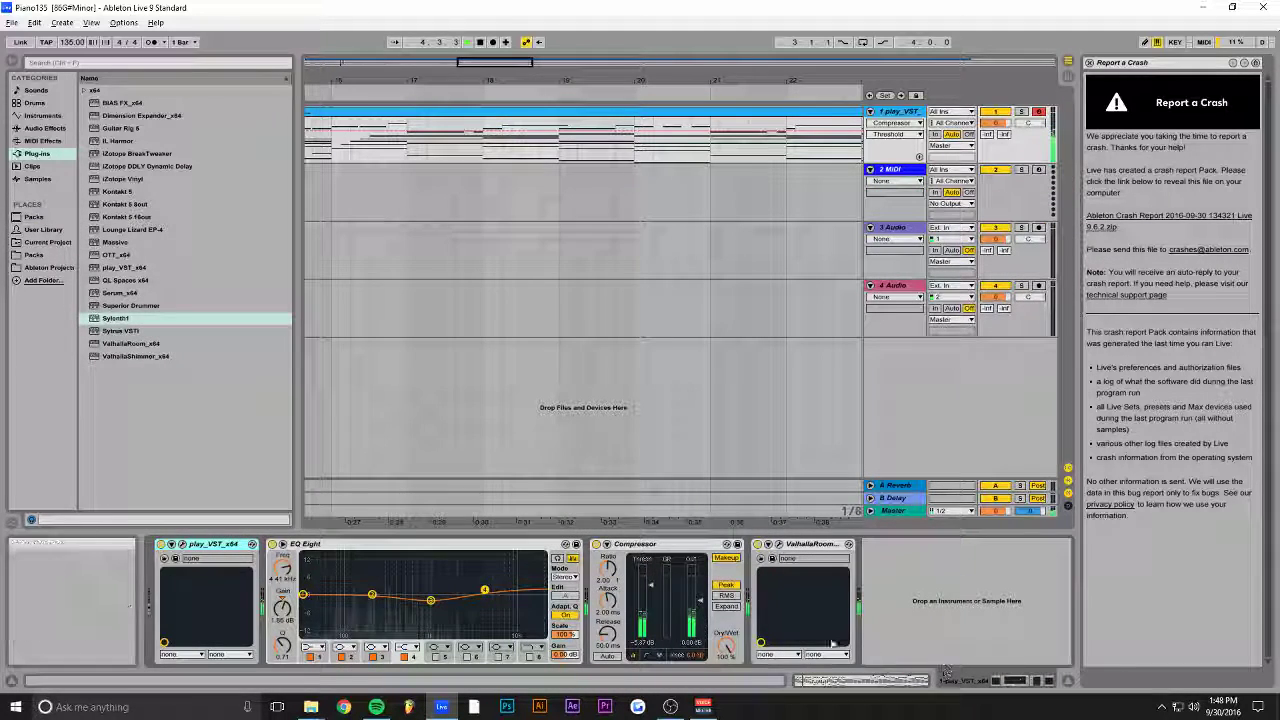
click(596, 544)
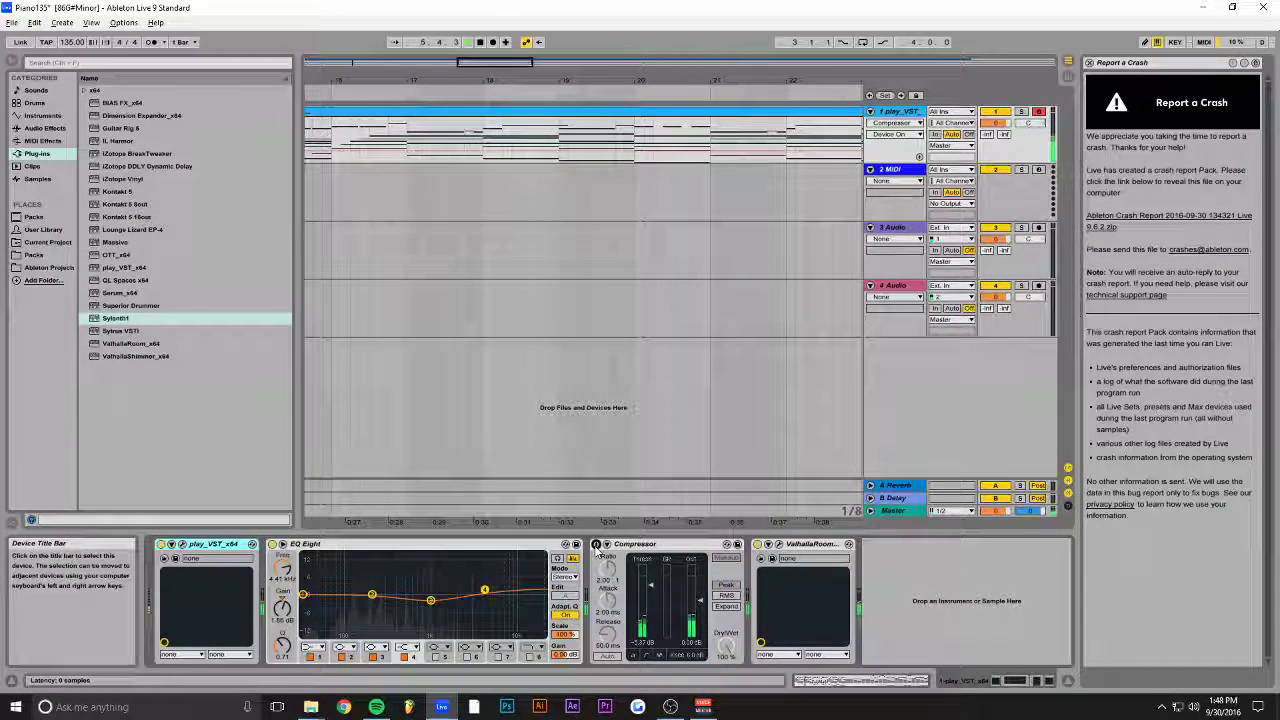
click(596, 544)
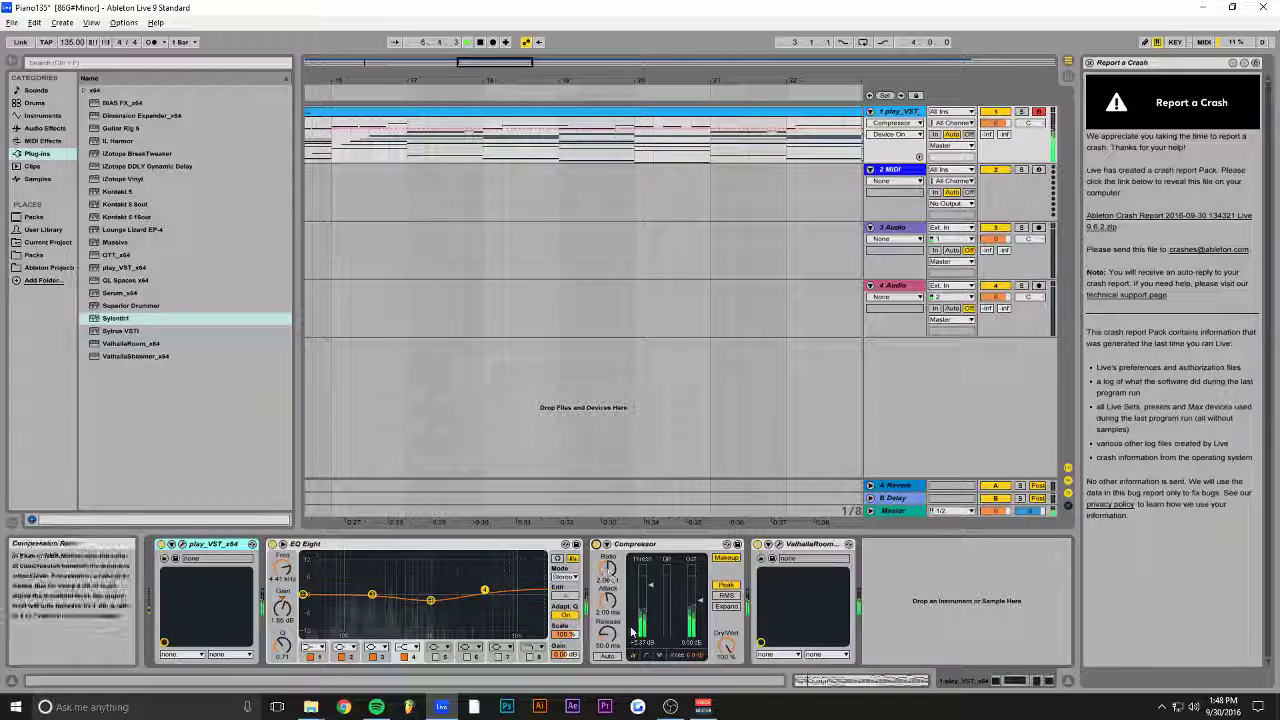
click(651, 586)
drag(651, 586, 651, 581)
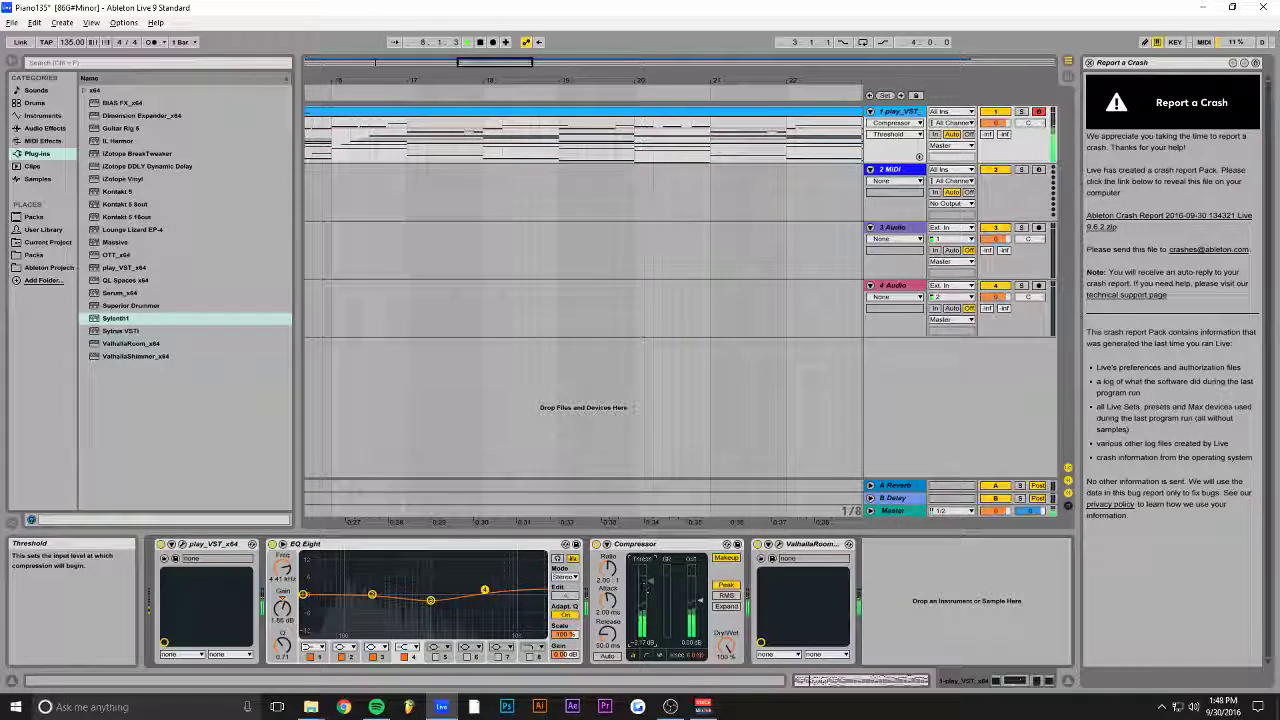
Step: In EQ Eight, soften bands 3 and 4, move band 1 to about 61 Hz, enable a 43.3 Hz low cut on band 7, and save
drag(431, 601, 431, 599)
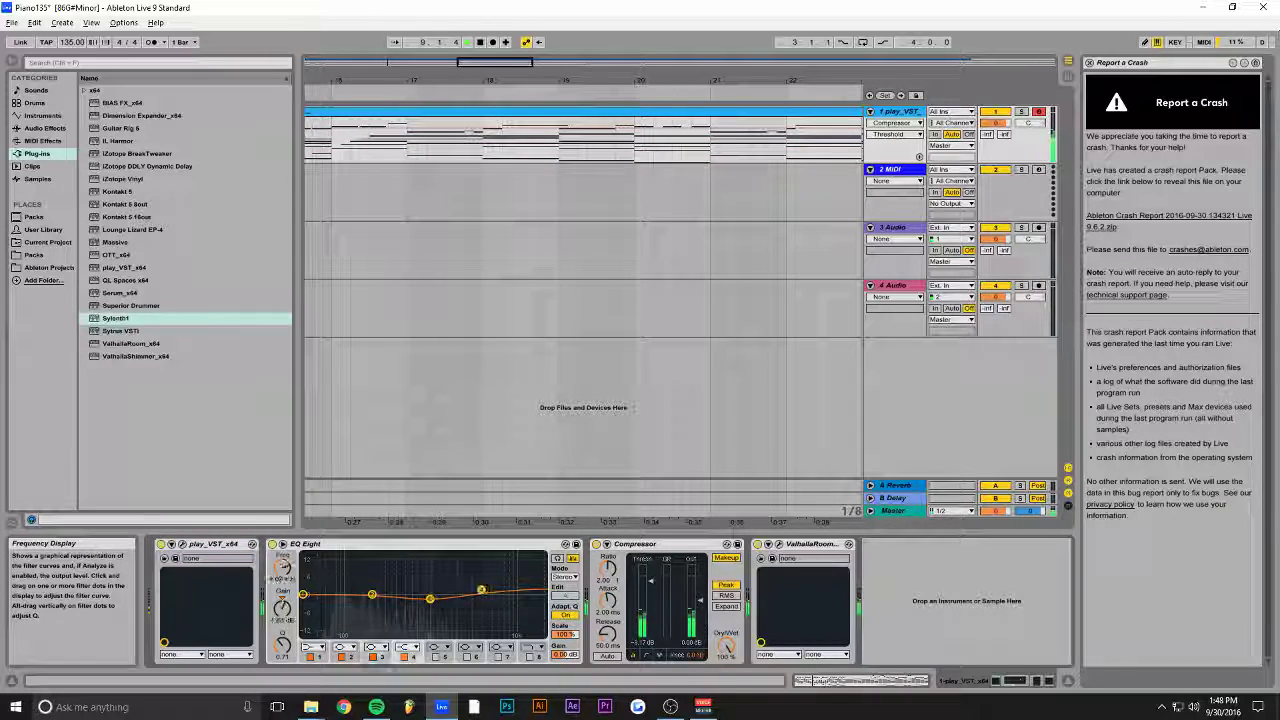
drag(313, 594, 328, 593)
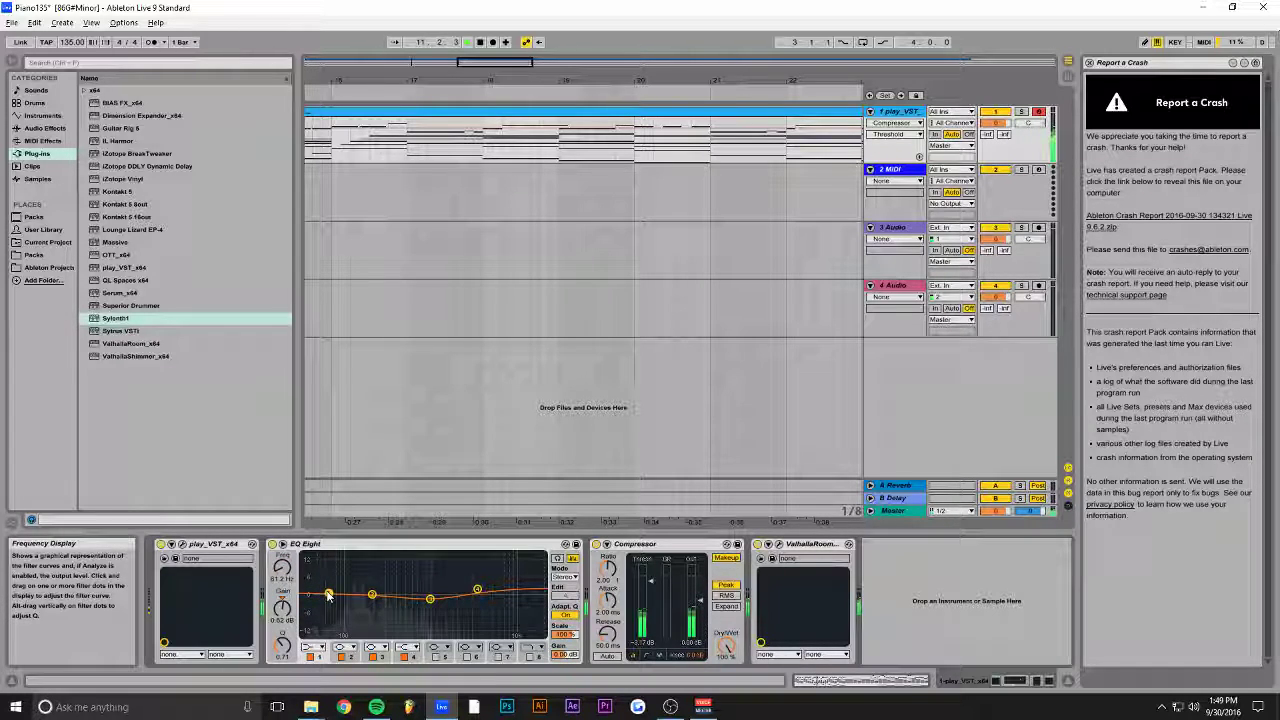
click(502, 650)
click(494, 603)
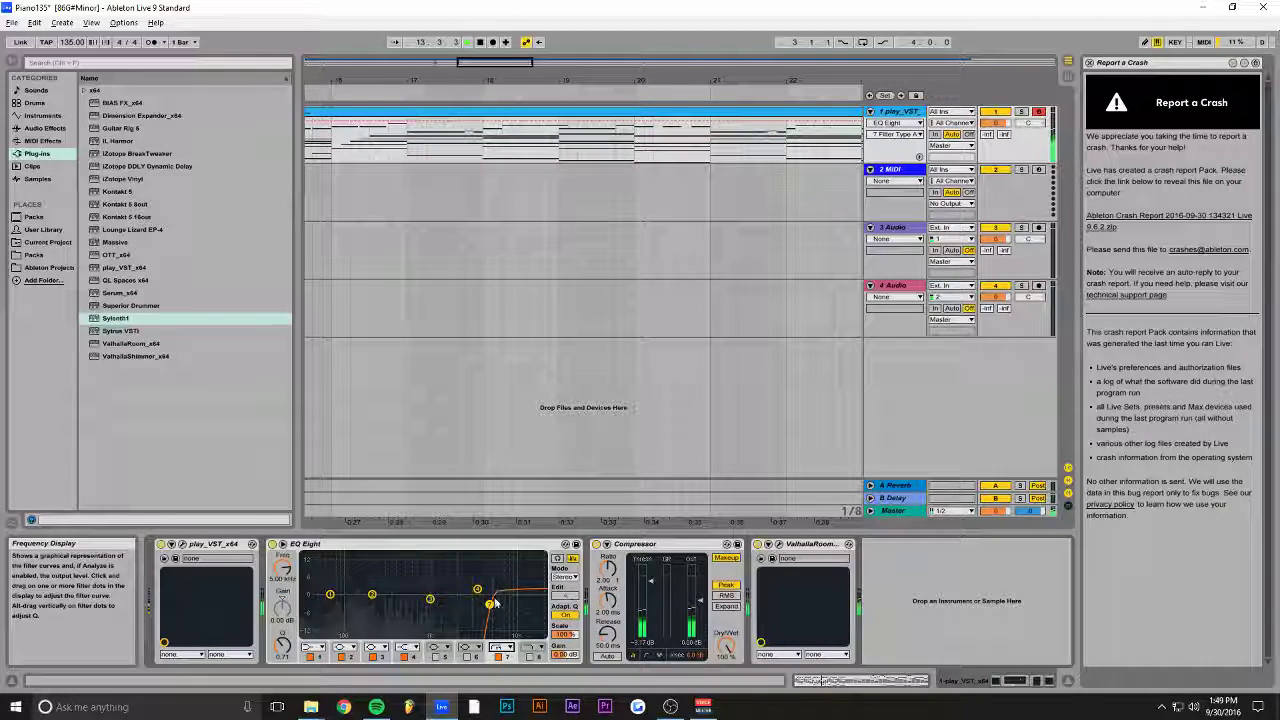
mouse_move(282, 569)
mouse_down()
mouse_move(281, 598)
mouse_move(282, 543)
mouse_move(282, 575)
mouse_up()
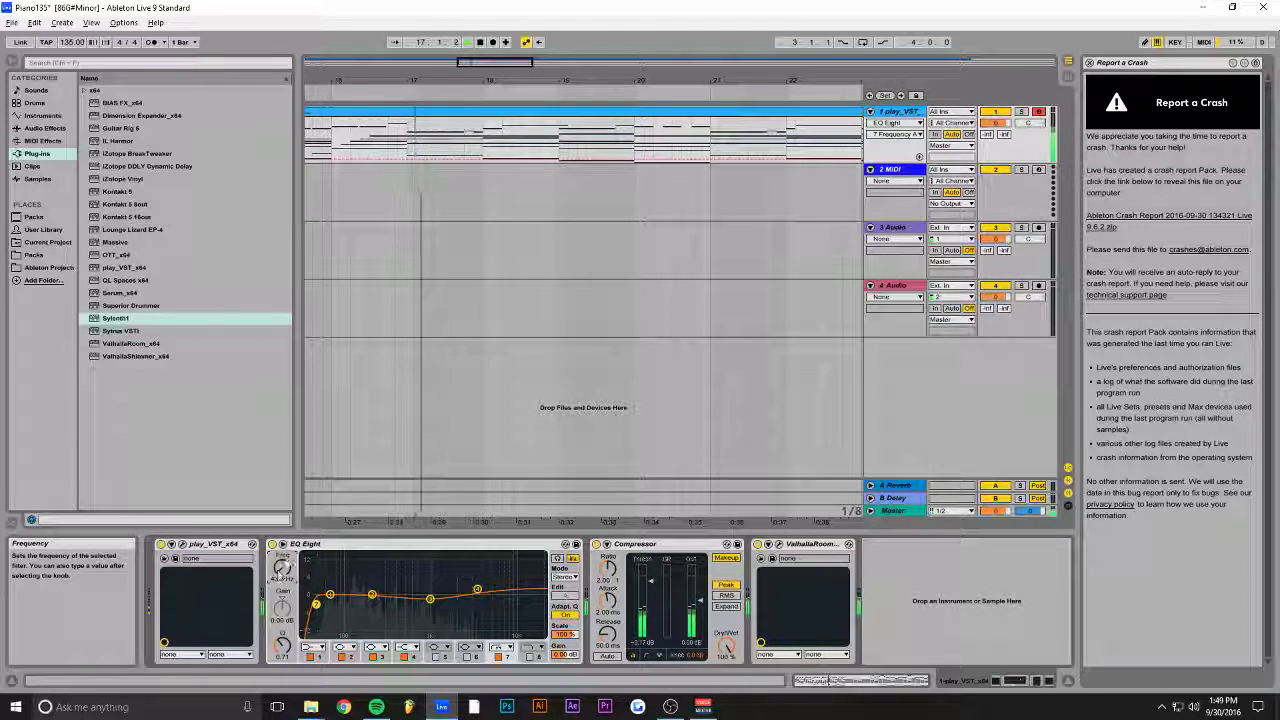
key(ctrl+s)
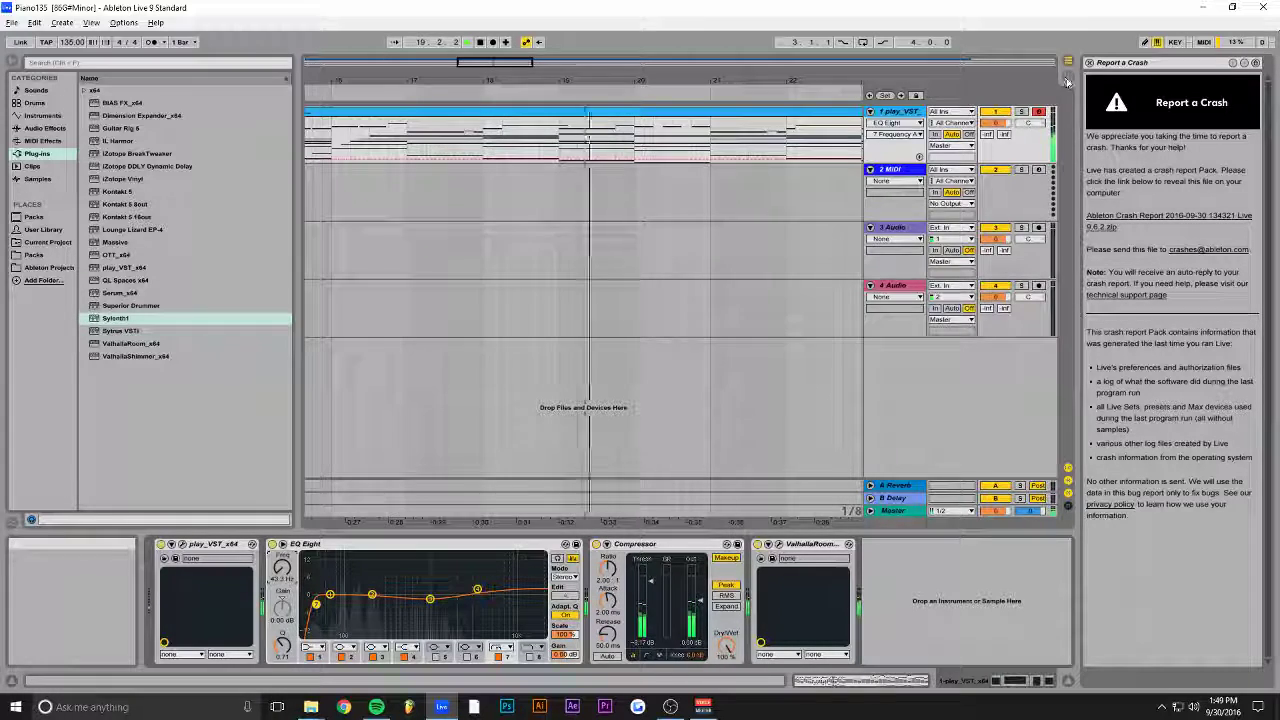
Step: Check the track and master levels in Session View, and return to a wider view of the arrangement
key(Tab)
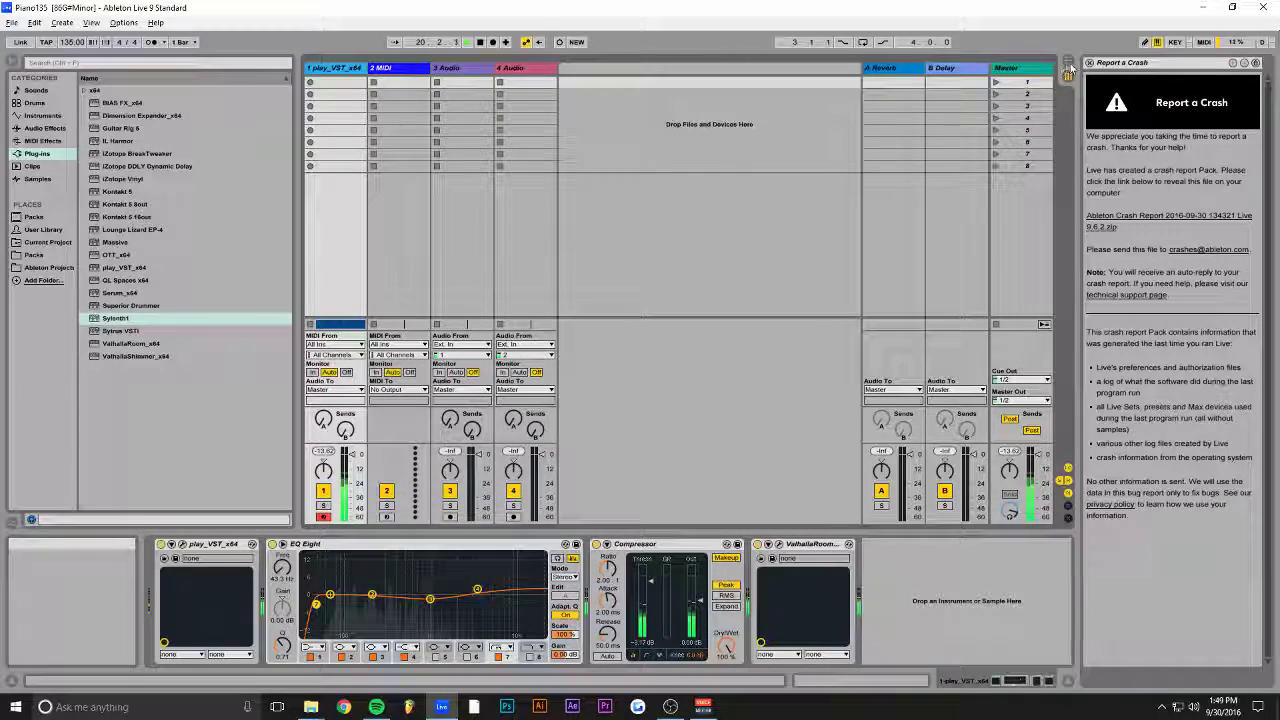
key(Tab)
drag(500, 65, 457, 38)
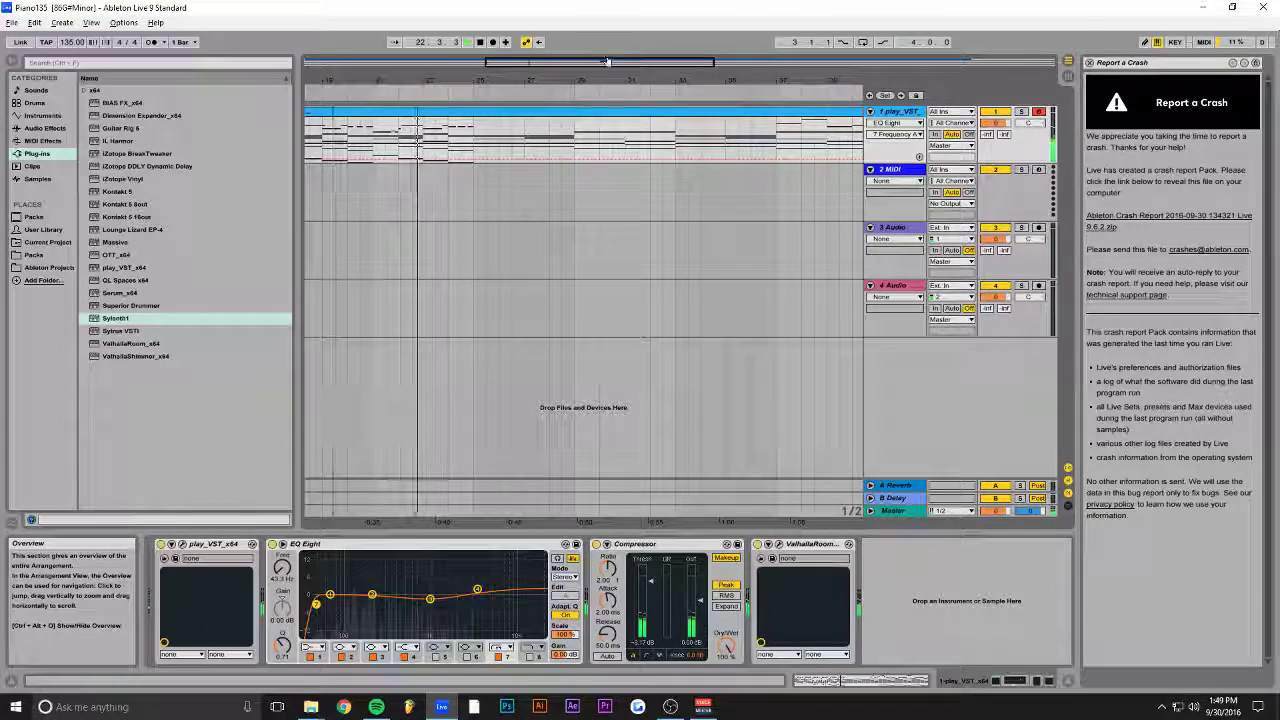
Step: Add the IL Maximus plug-in to the Master track, close its window, and save the set
click(895, 512)
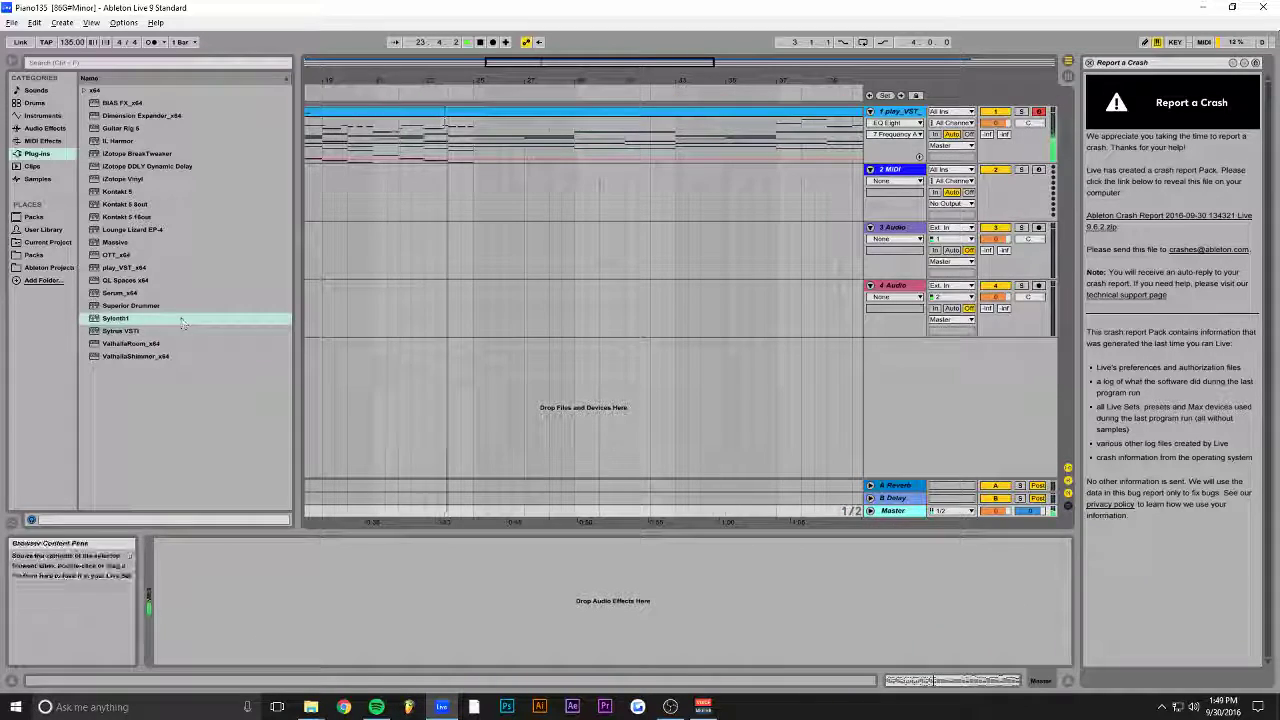
click(86, 91)
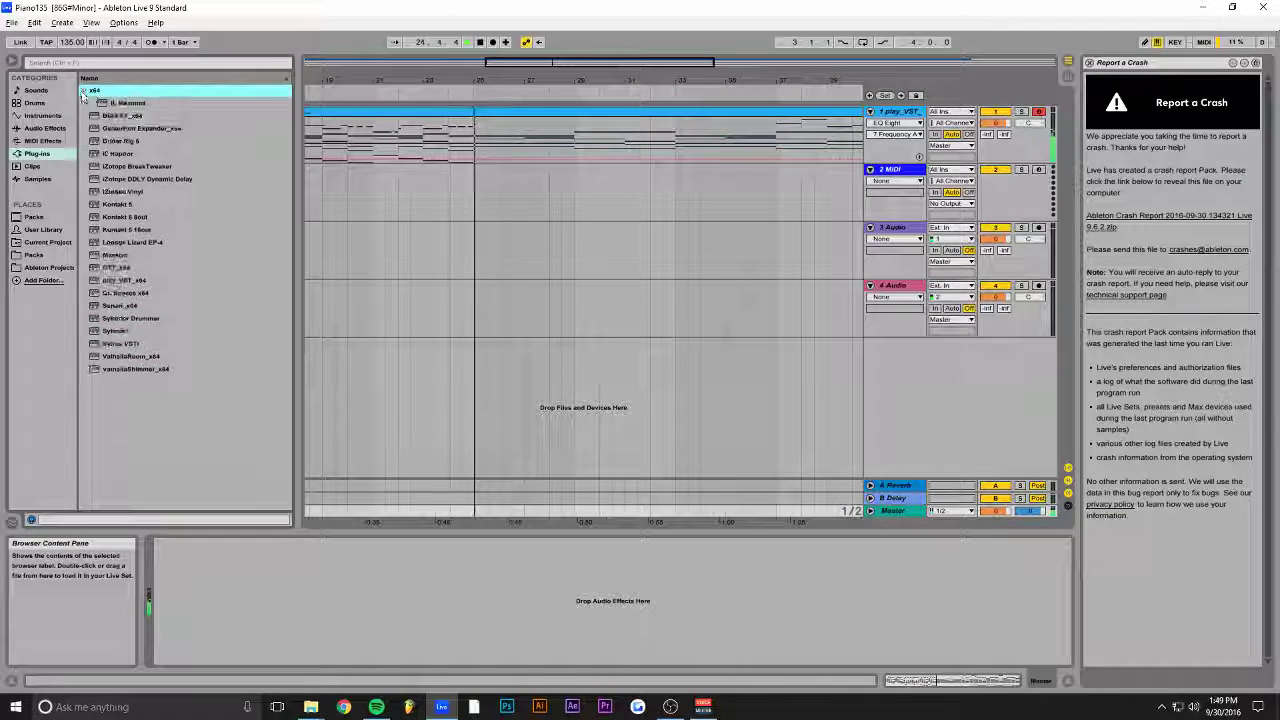
drag(129, 105, 145, 103)
drag(896, 517, 895, 512)
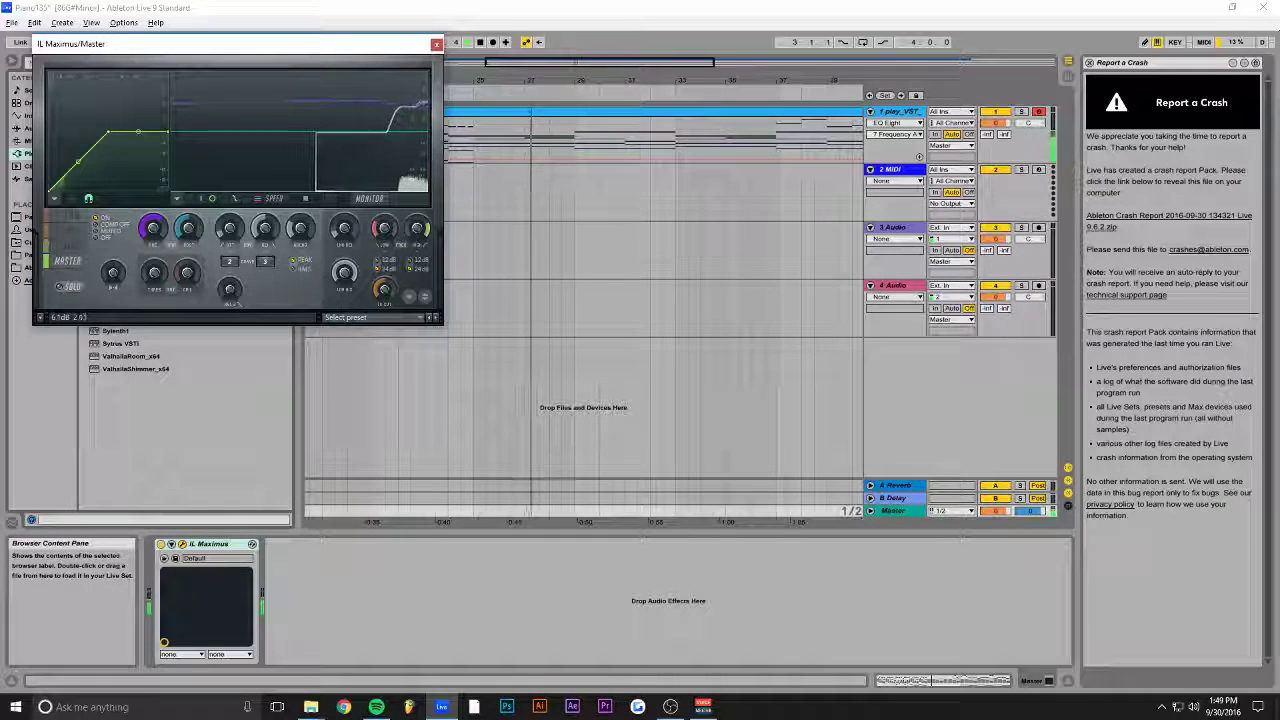
click(437, 44)
scroll(515, 400, down, 3)
scroll(625, 202, down, 2)
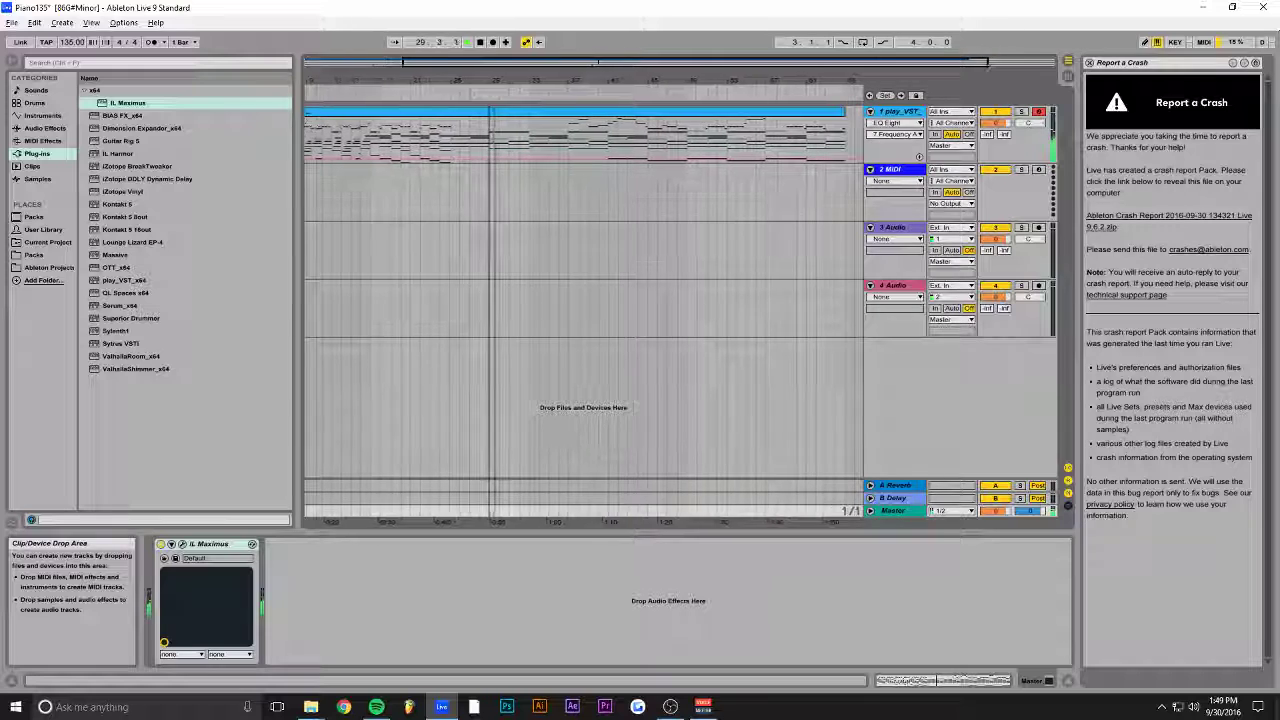
key(ctrl+s)
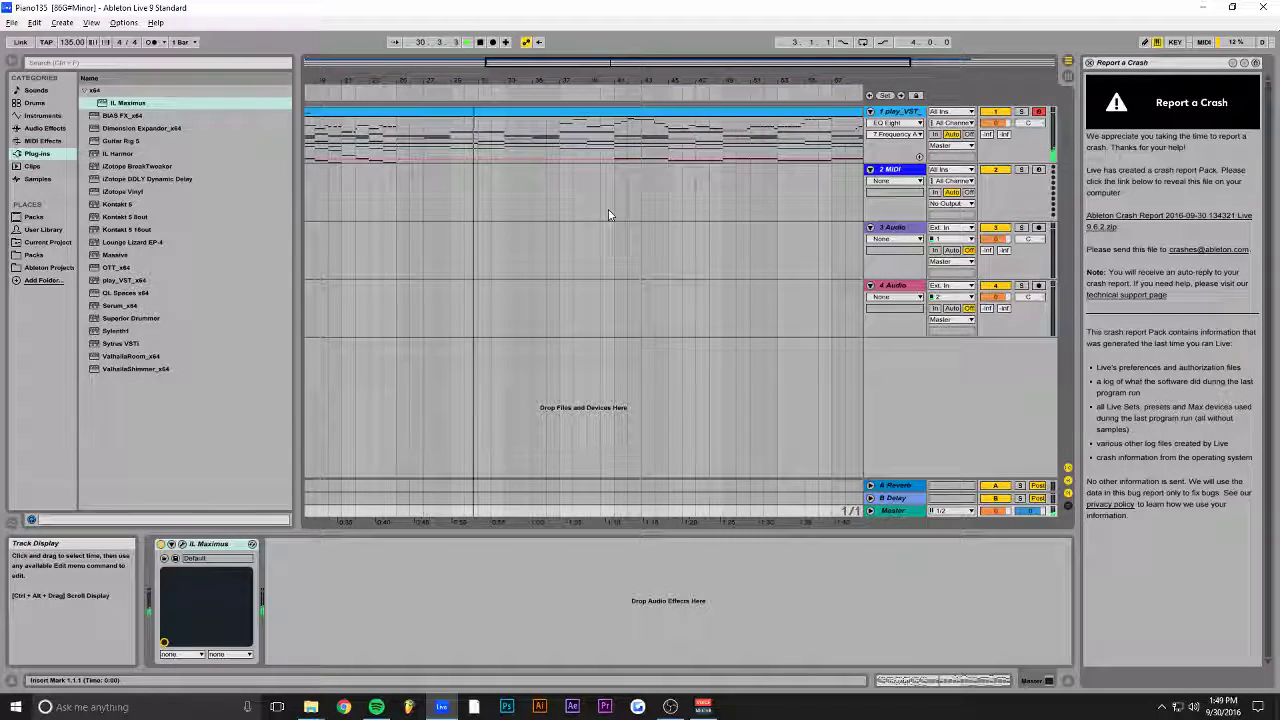
Step: Reopen Maximus, view its Low and Mid bands, slightly turn the Mid band's stereo separation, and close the plug-in window
click(183, 545)
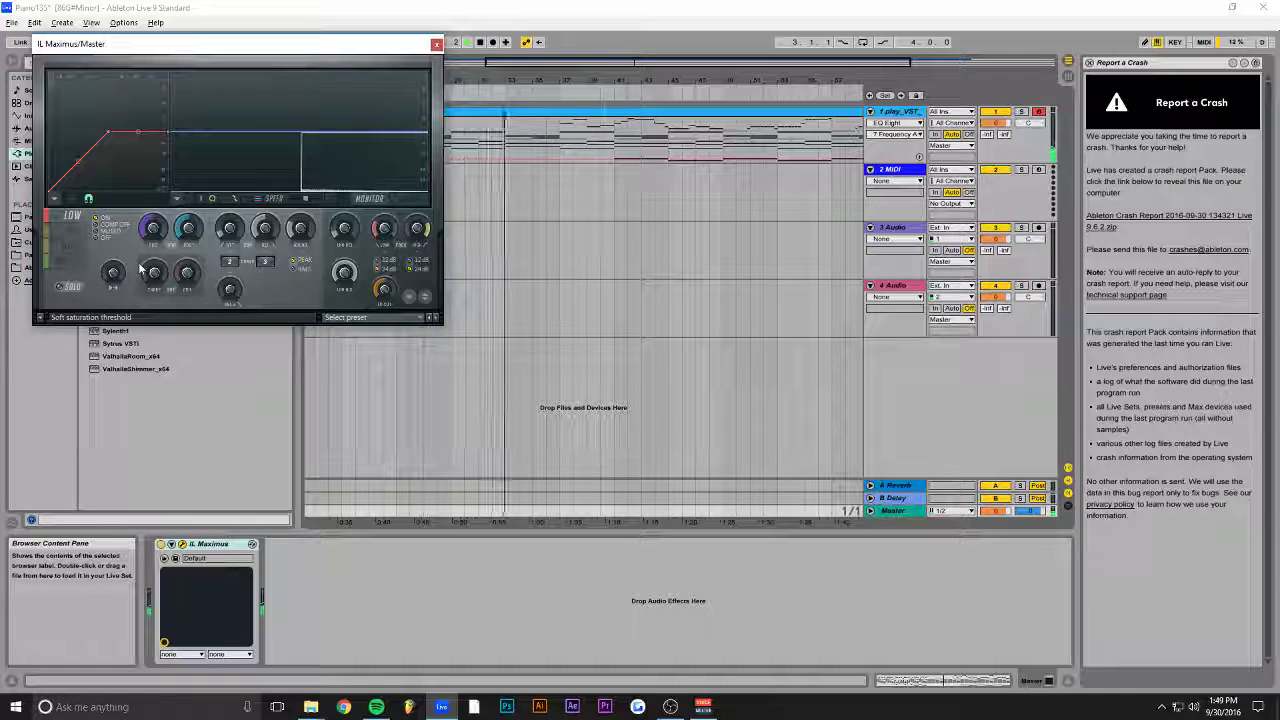
click(47, 247)
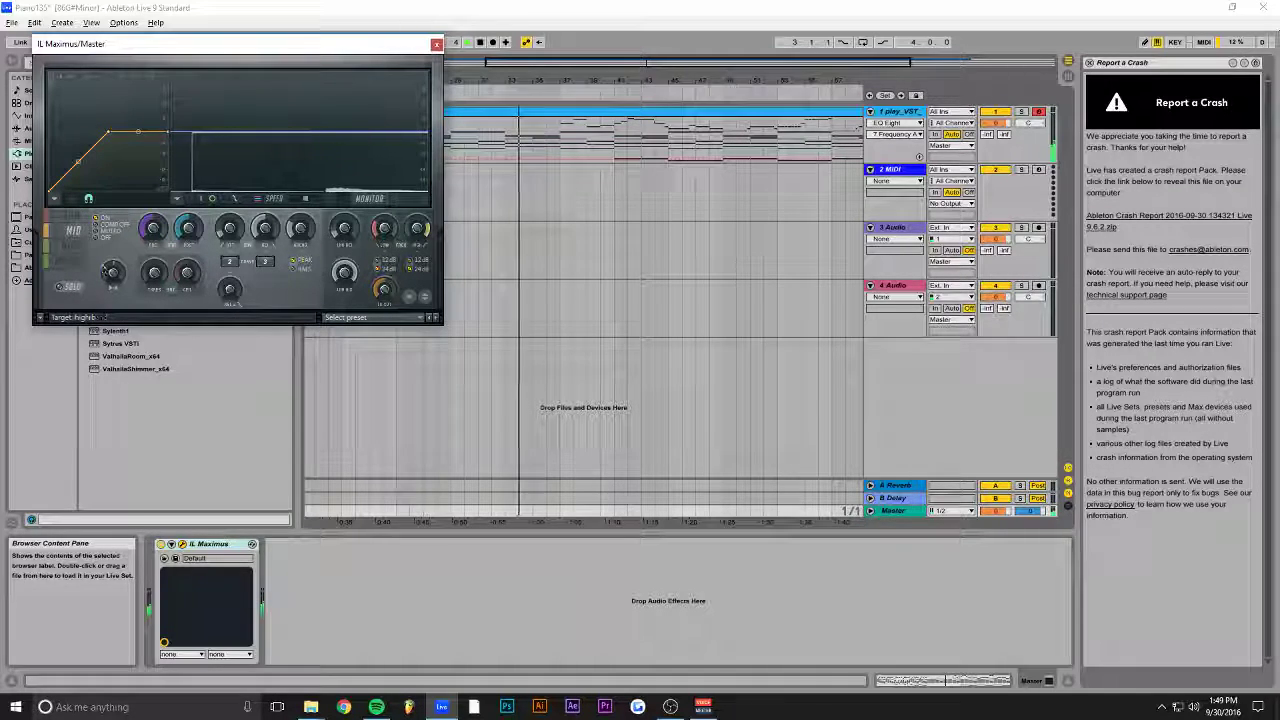
drag(113, 273, 109, 284)
click(435, 45)
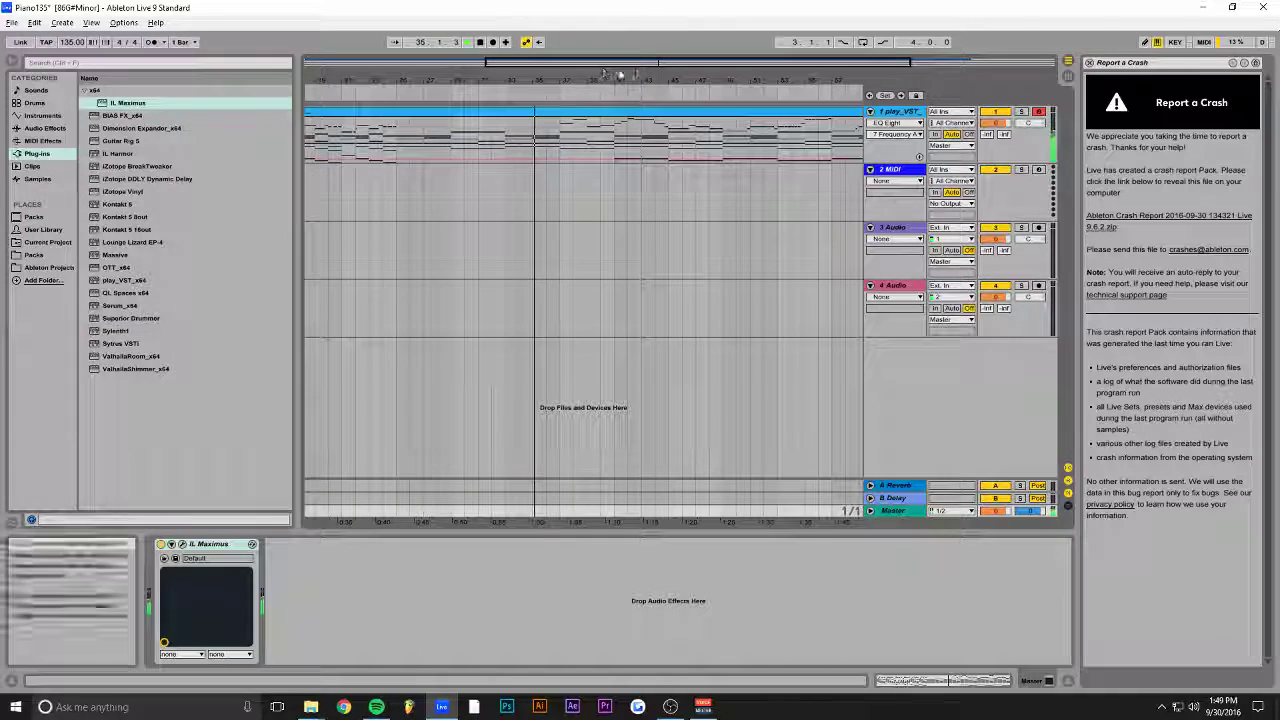
Step: Change band 4 of the piano track's EQ Eight to a high cut at about 3.29 kHz
drag(668, 63, 737, 63)
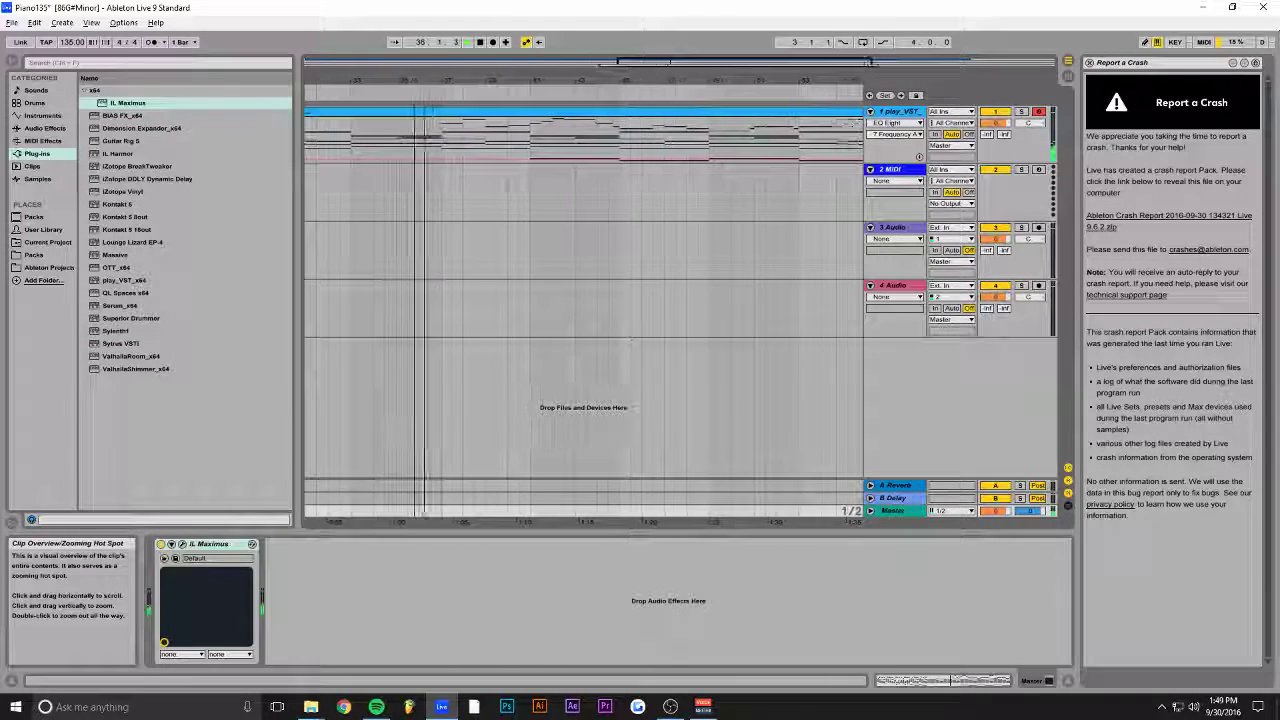
click(900, 112)
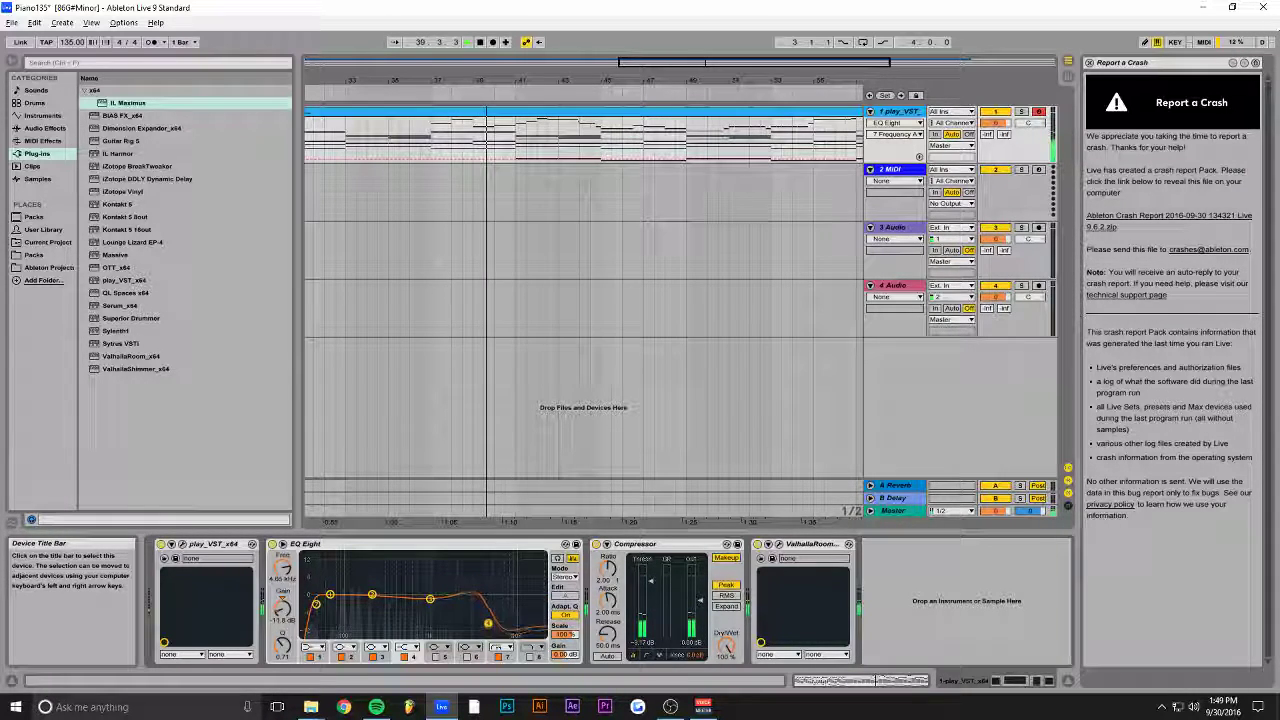
click(407, 647)
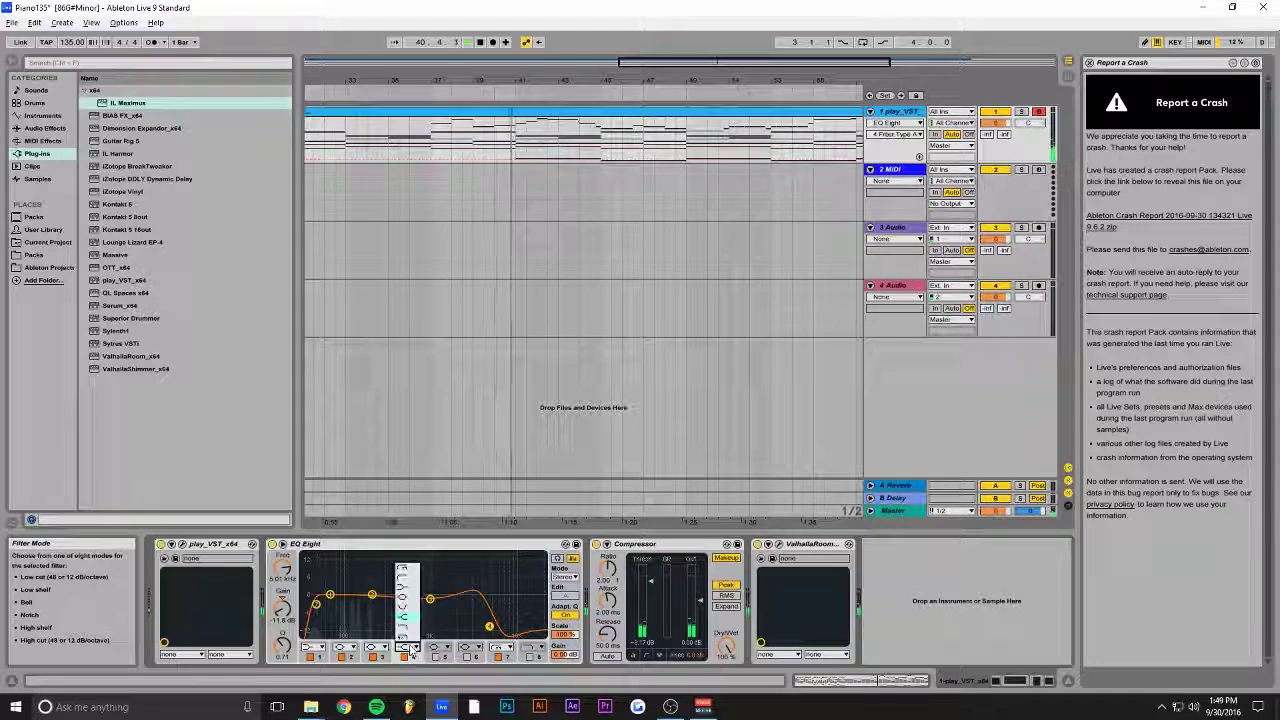
click(408, 637)
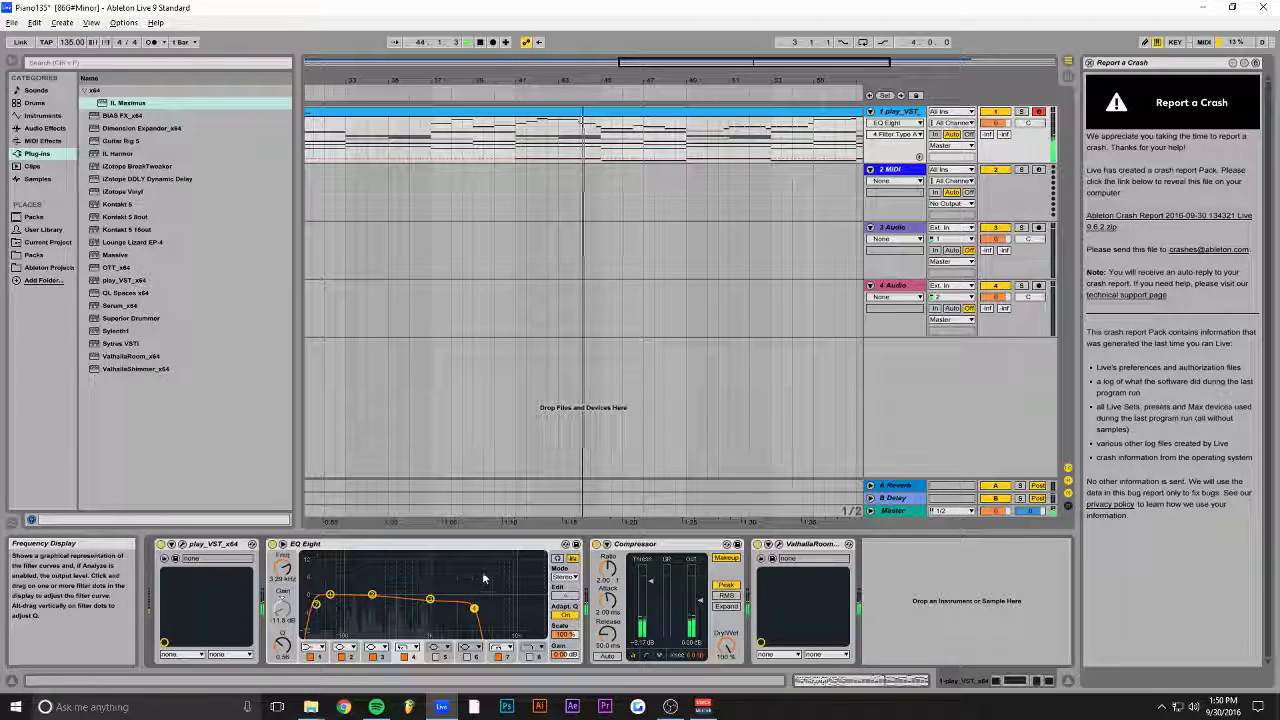
Step: In the piano clip, delete the short notes just before bar 44 and extend the B3 note to 44.1
drag(683, 64, 688, 116)
double_click(516, 116)
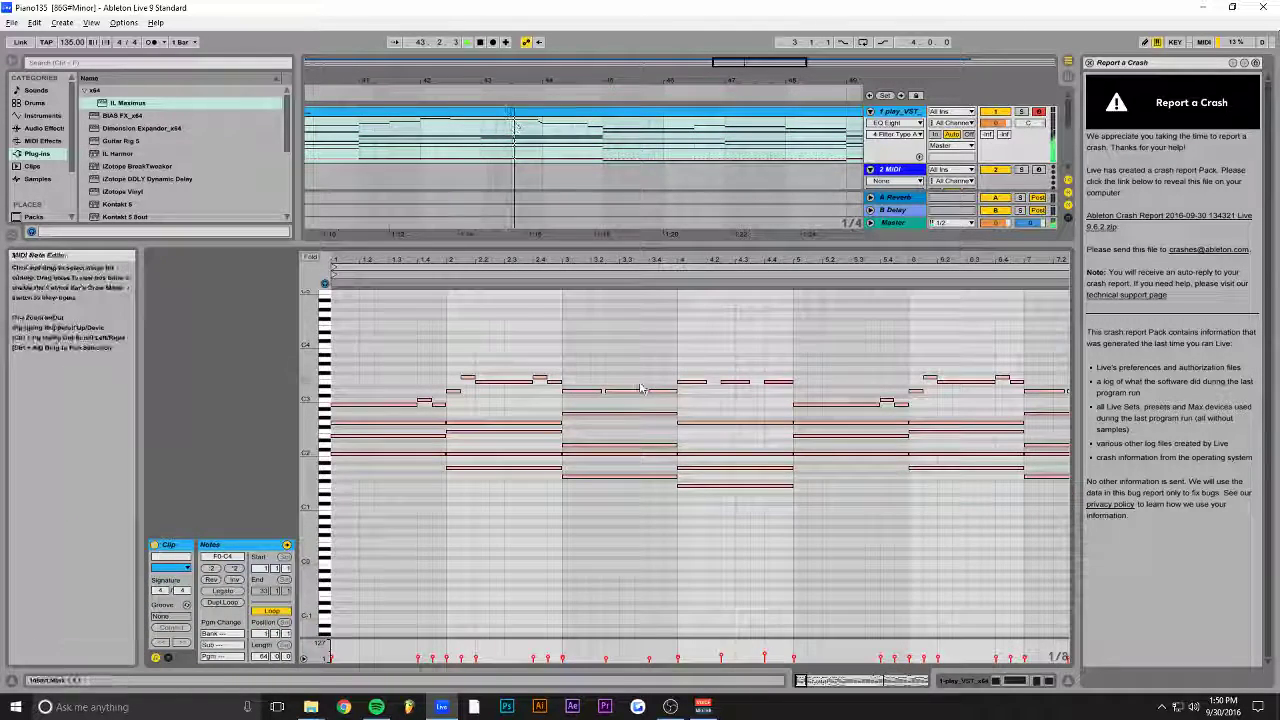
key(space)
drag(804, 681, 884, 690)
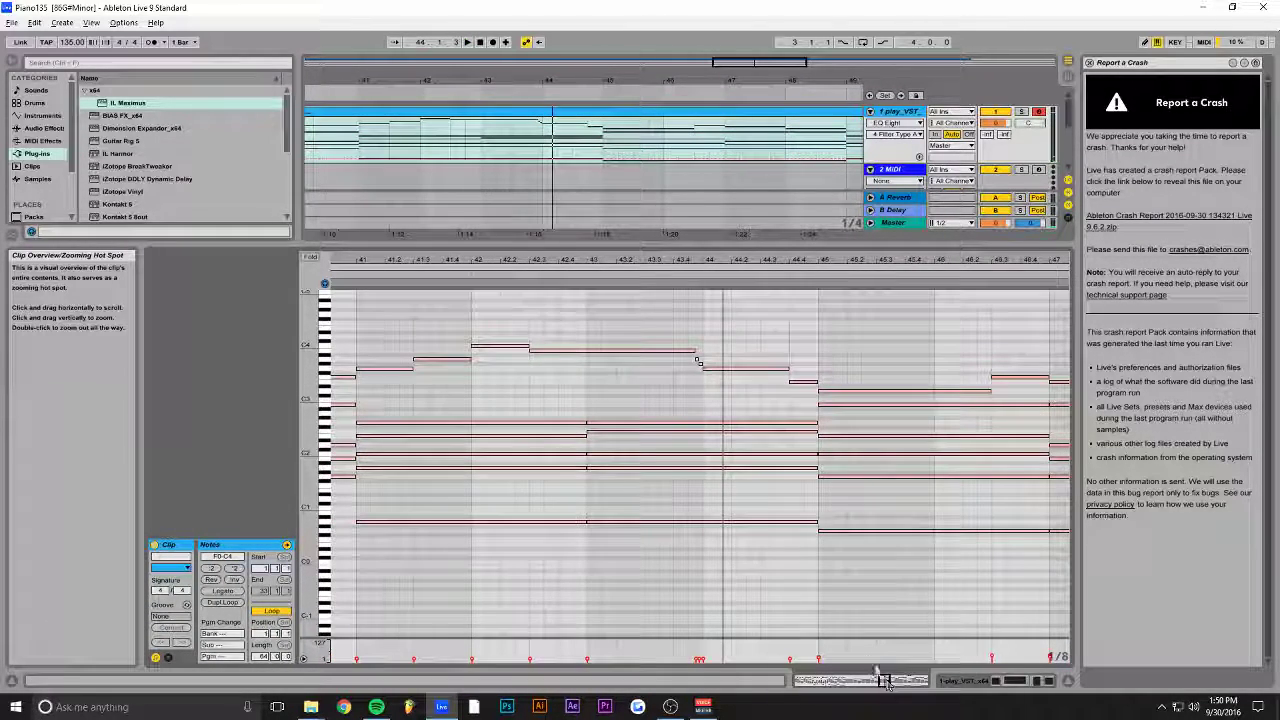
click(698, 362)
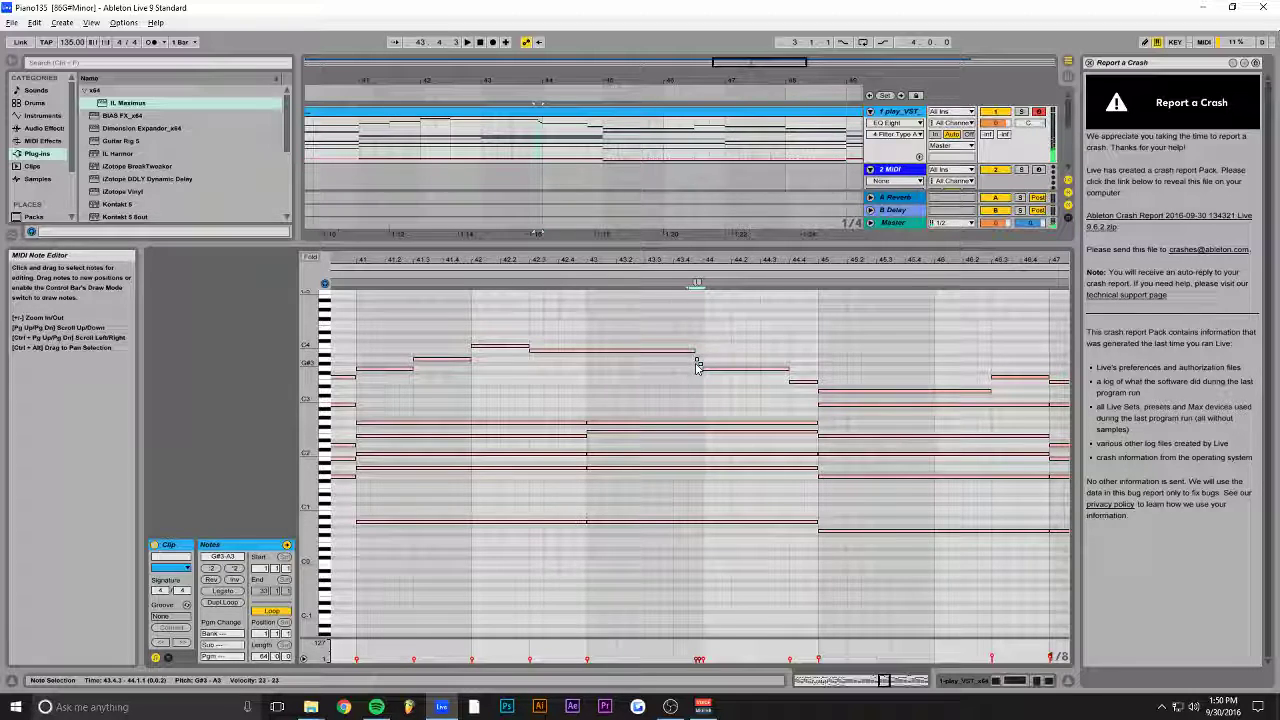
drag(694, 351, 703, 351)
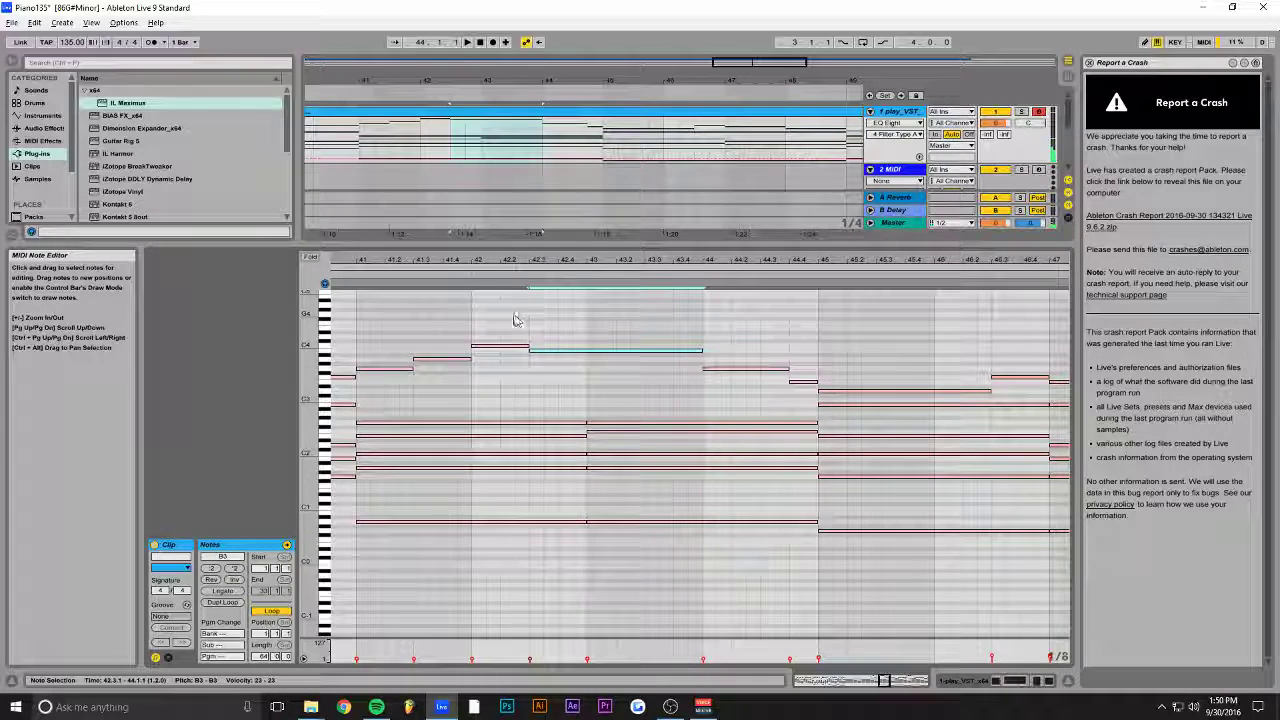
Step: Play the edited melody from 42.1 onward while widening the arrangement view
click(476, 318)
key(space)
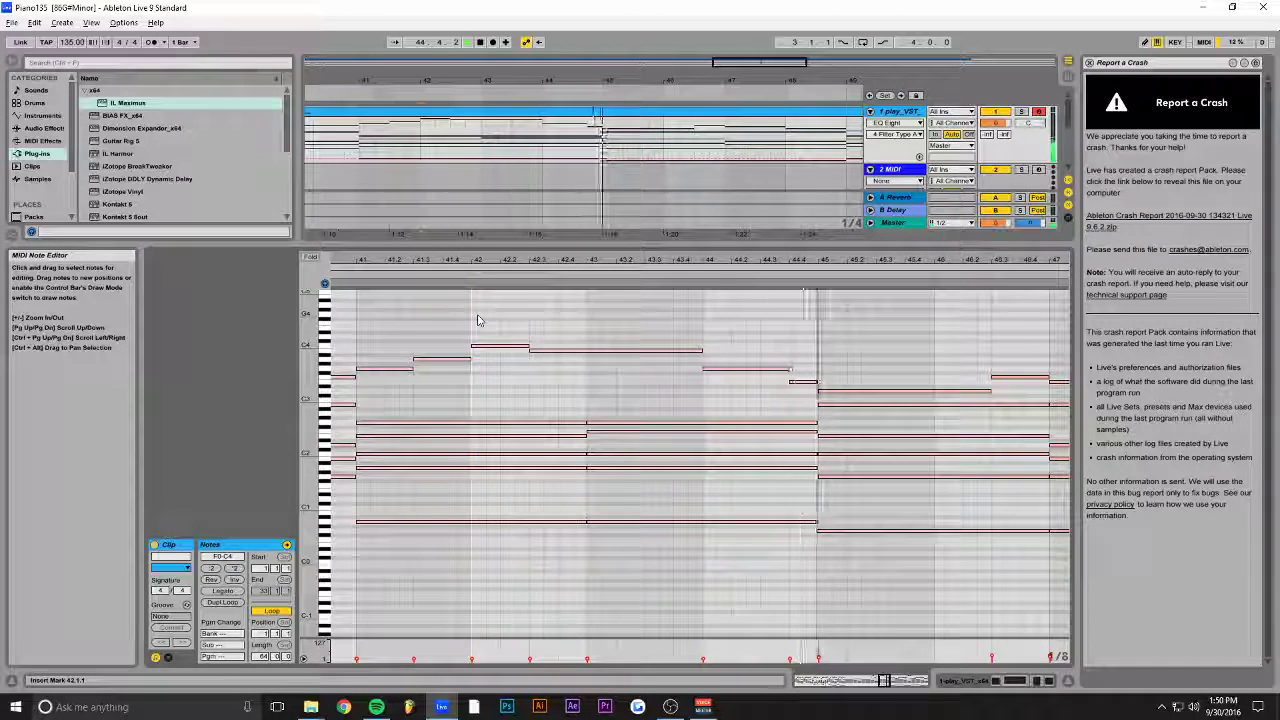
drag(440, 81, 450, 40)
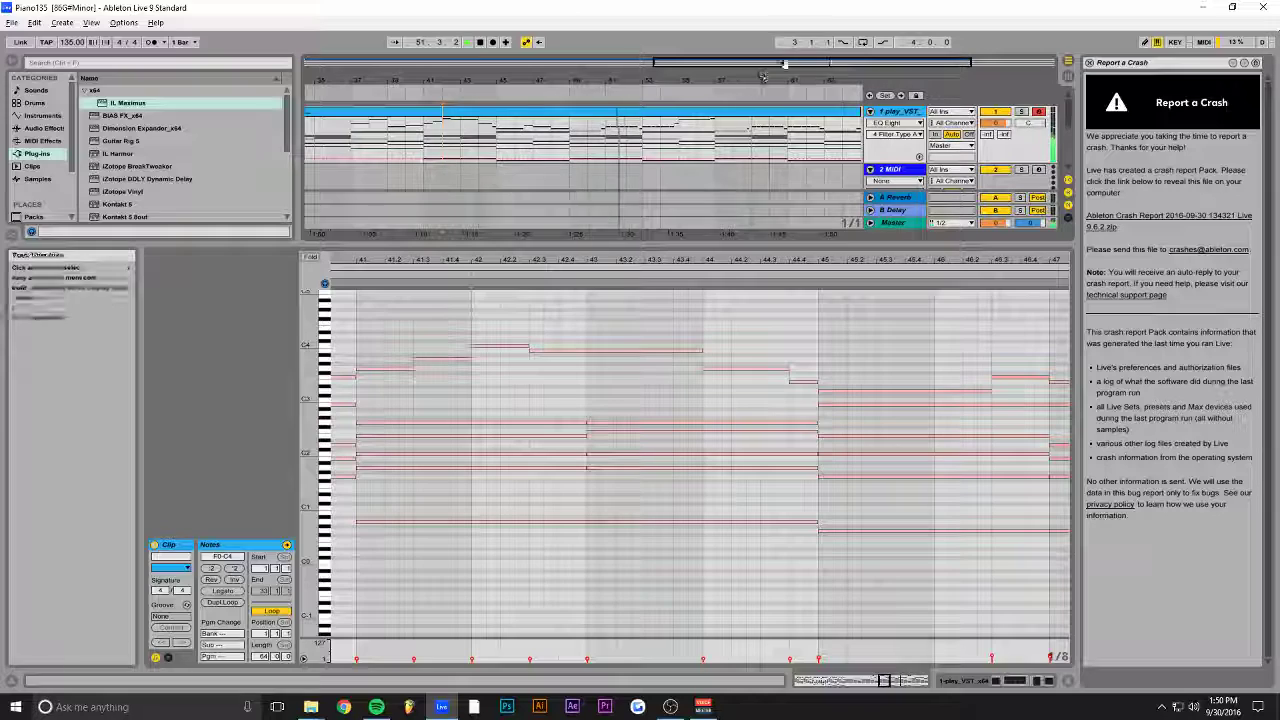
drag(786, 63, 786, 40)
Step: Select the clip's notes from bar 49 to its end, clear the selection, and play from bar 47
drag(670, 260, 55, 198)
key(space)
drag(1064, 314, 490, 562)
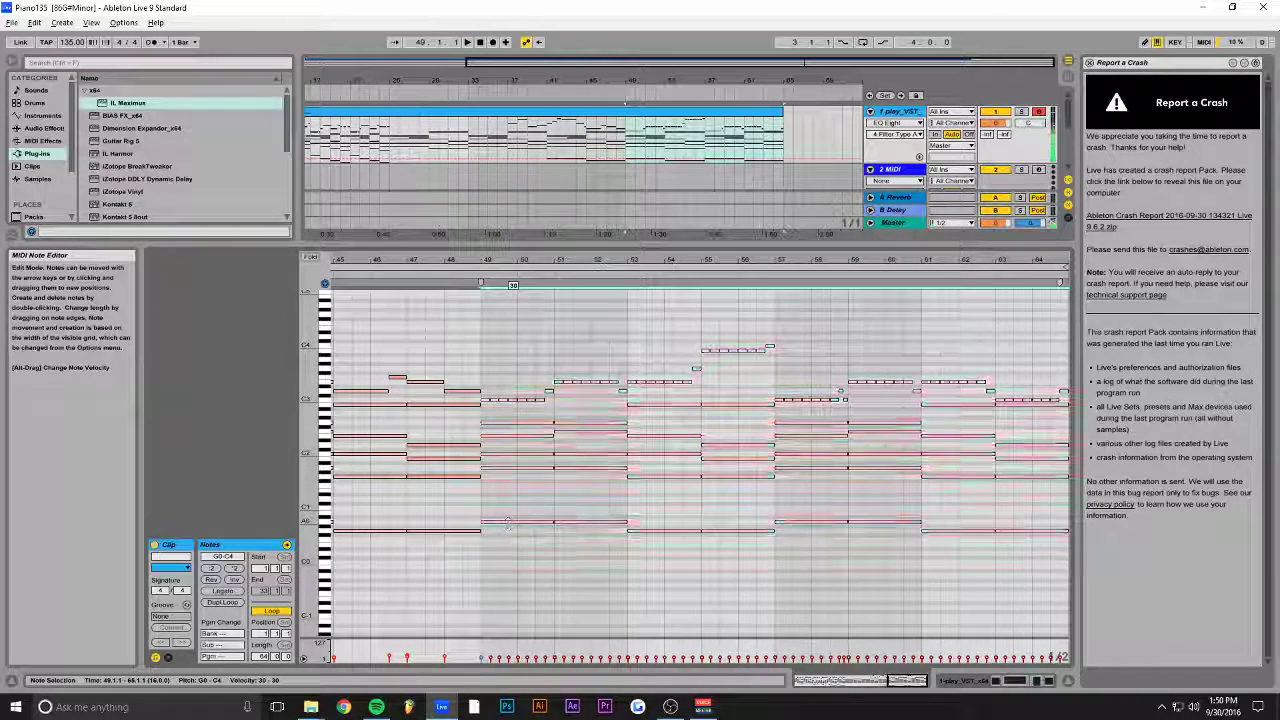
click(406, 424)
key(space)
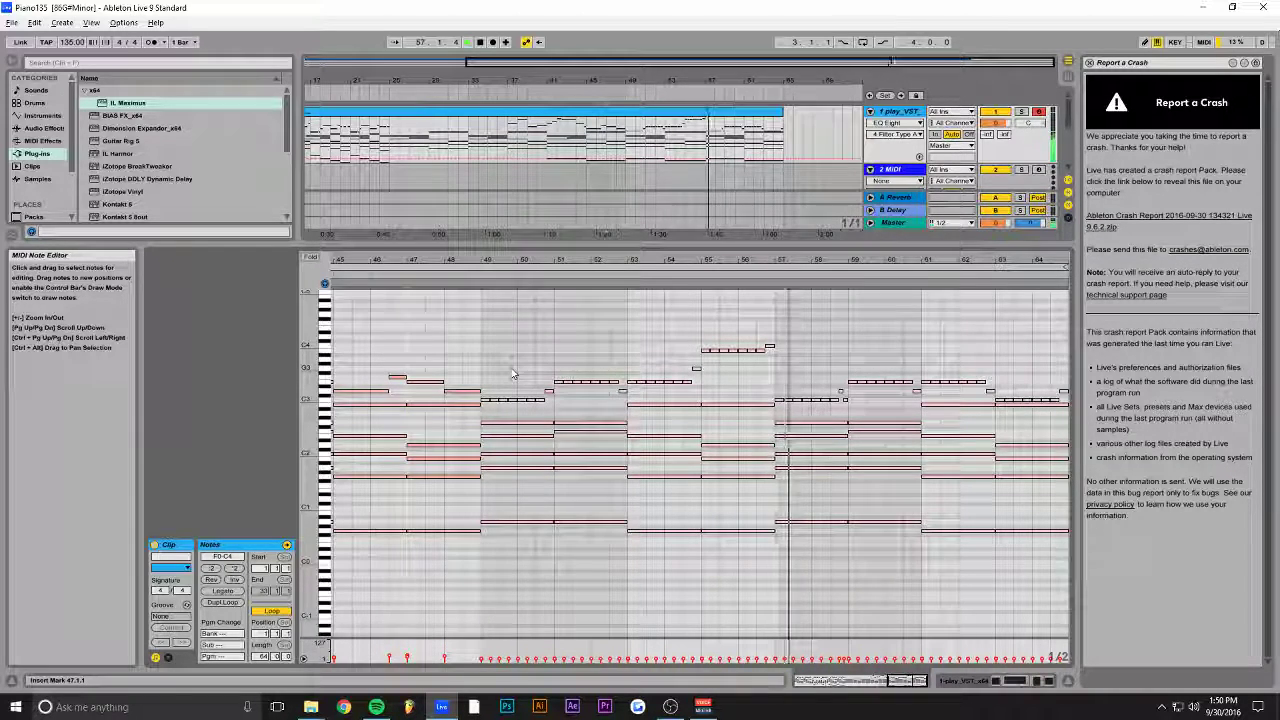
Step: Shorten the D3 melody note just before bar 61 and add a short C3 note after it
drag(915, 681, 927, 708)
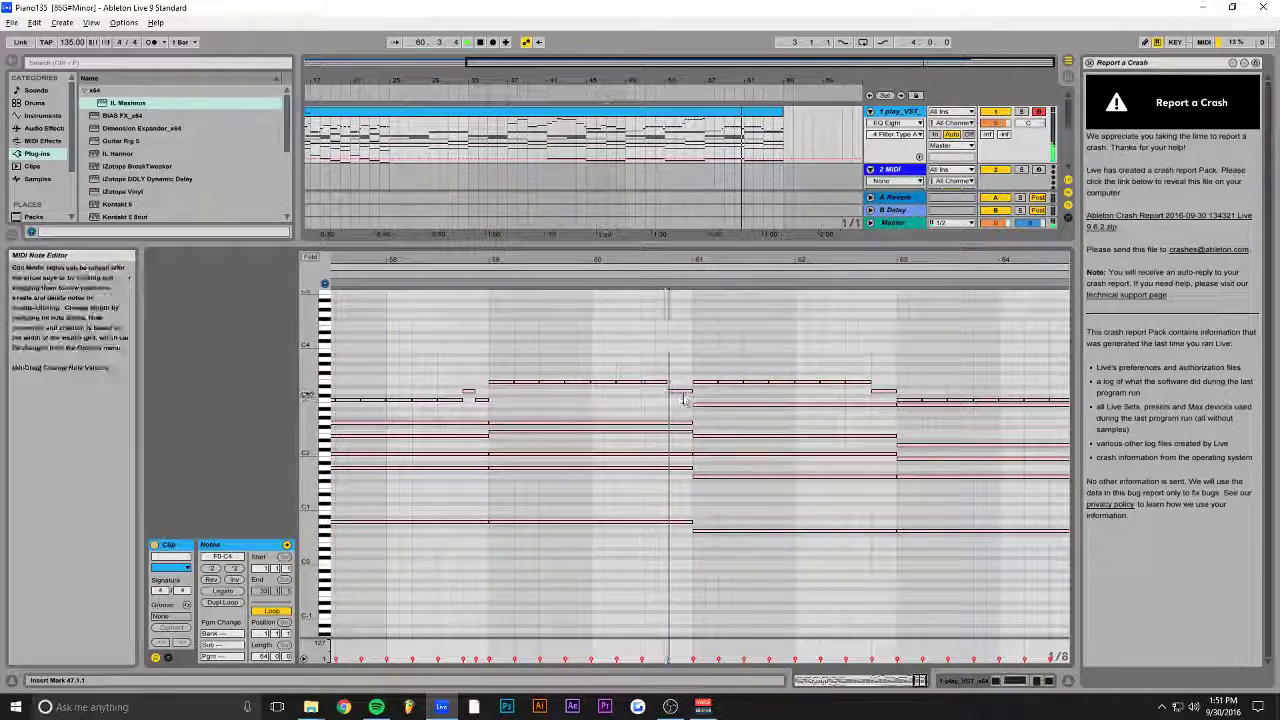
mouse_move(691, 391)
mouse_down()
mouse_move(679, 391)
mouse_move(687, 405)
mouse_up()
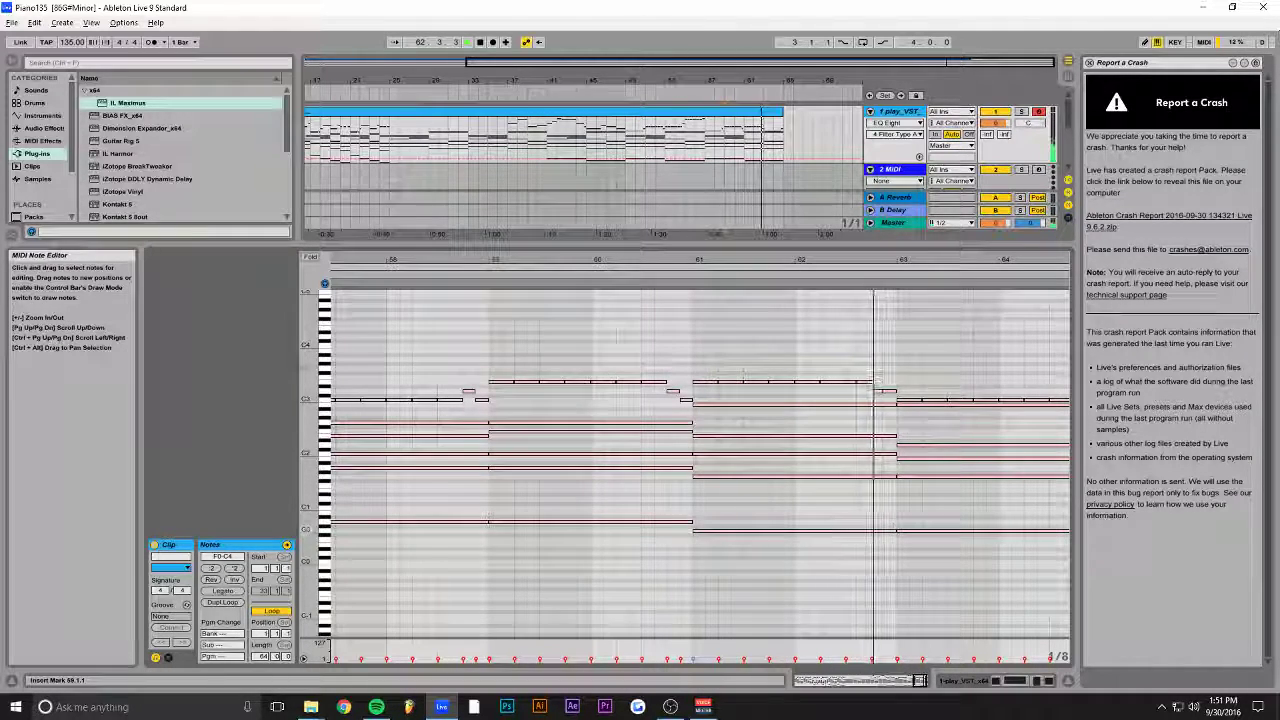
drag(921, 684, 920, 675)
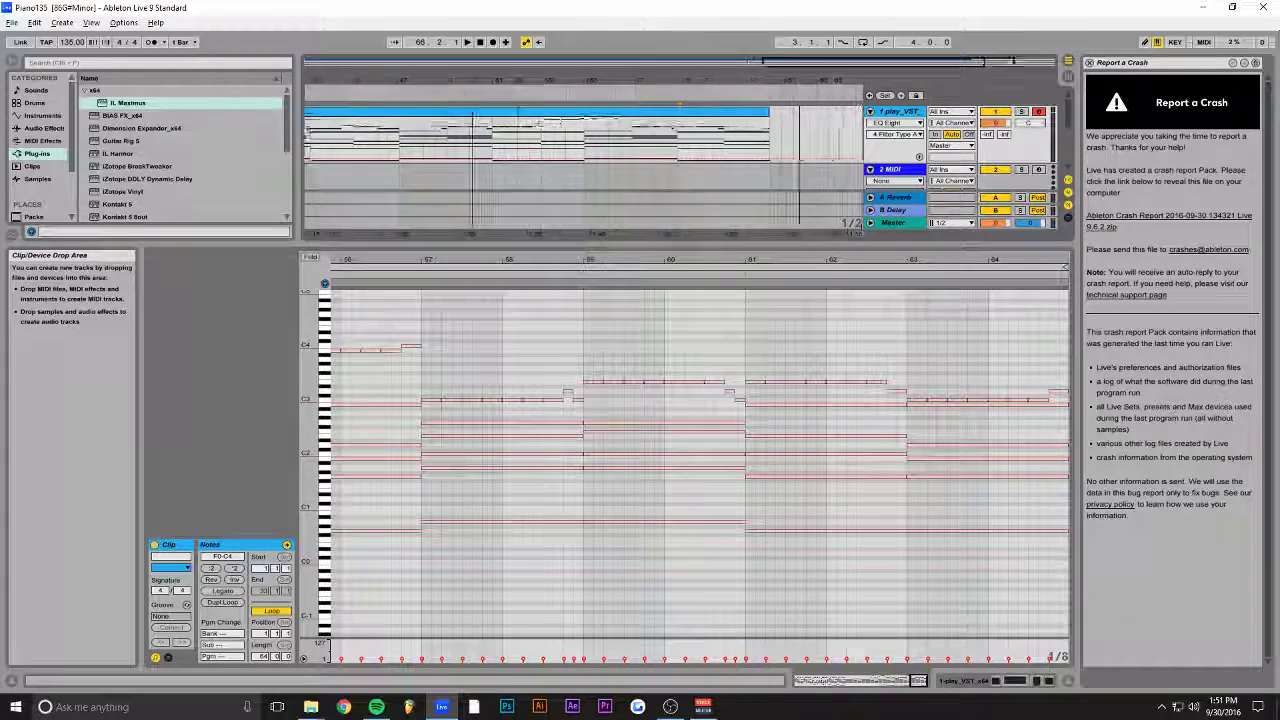
Step: Set the piano clip's loop length to 72 bars and extend its end in the arrangement to bar 73
drag(944, 62, 944, 84)
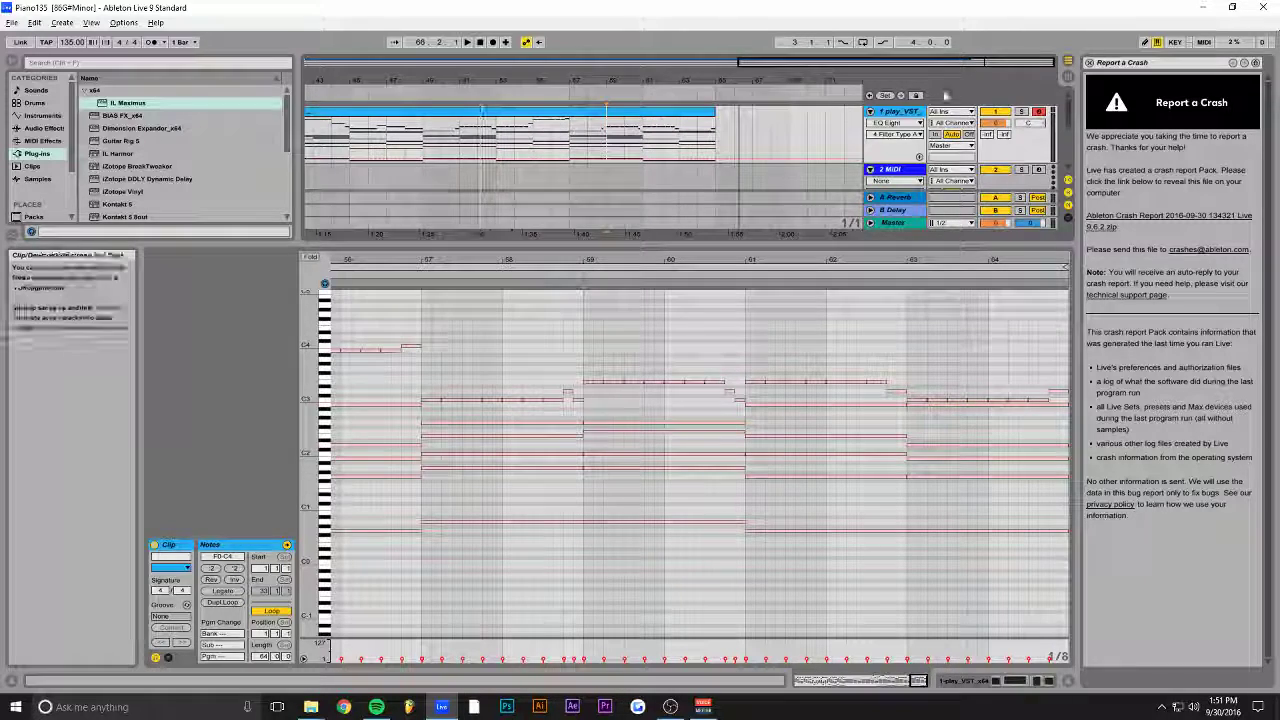
text(72)
key(Return)
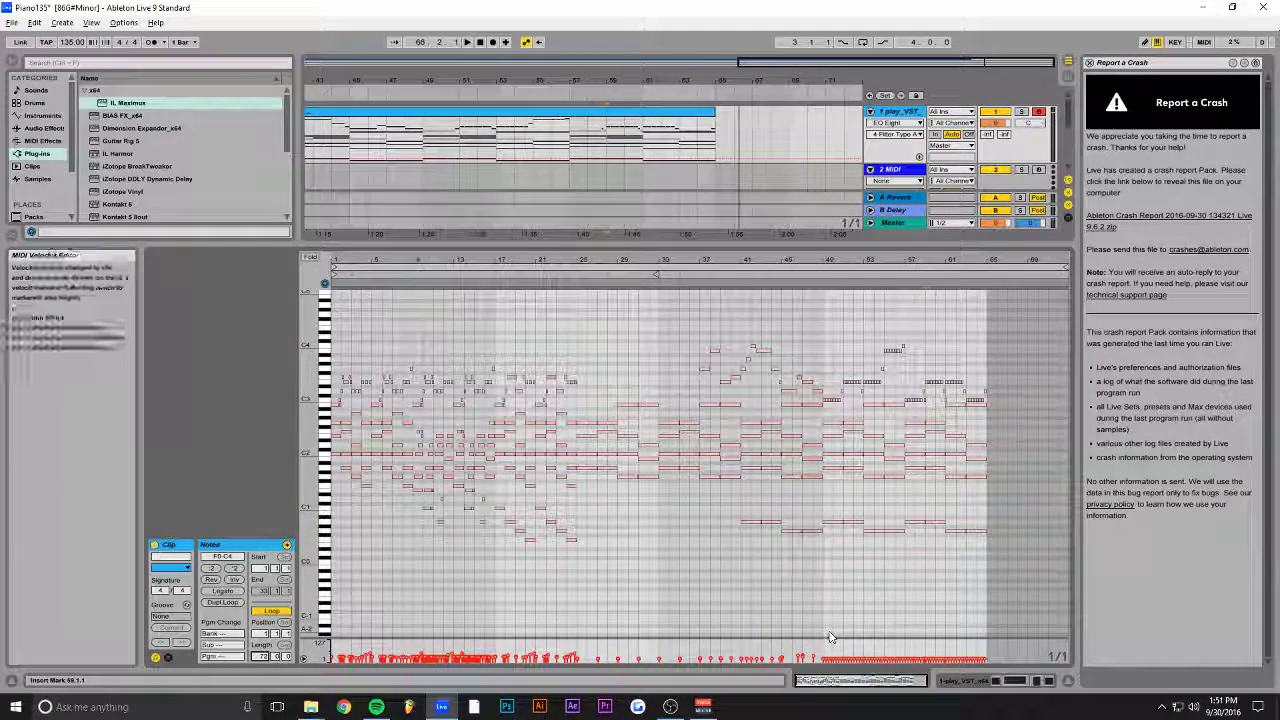
drag(726, 83, 585, 83)
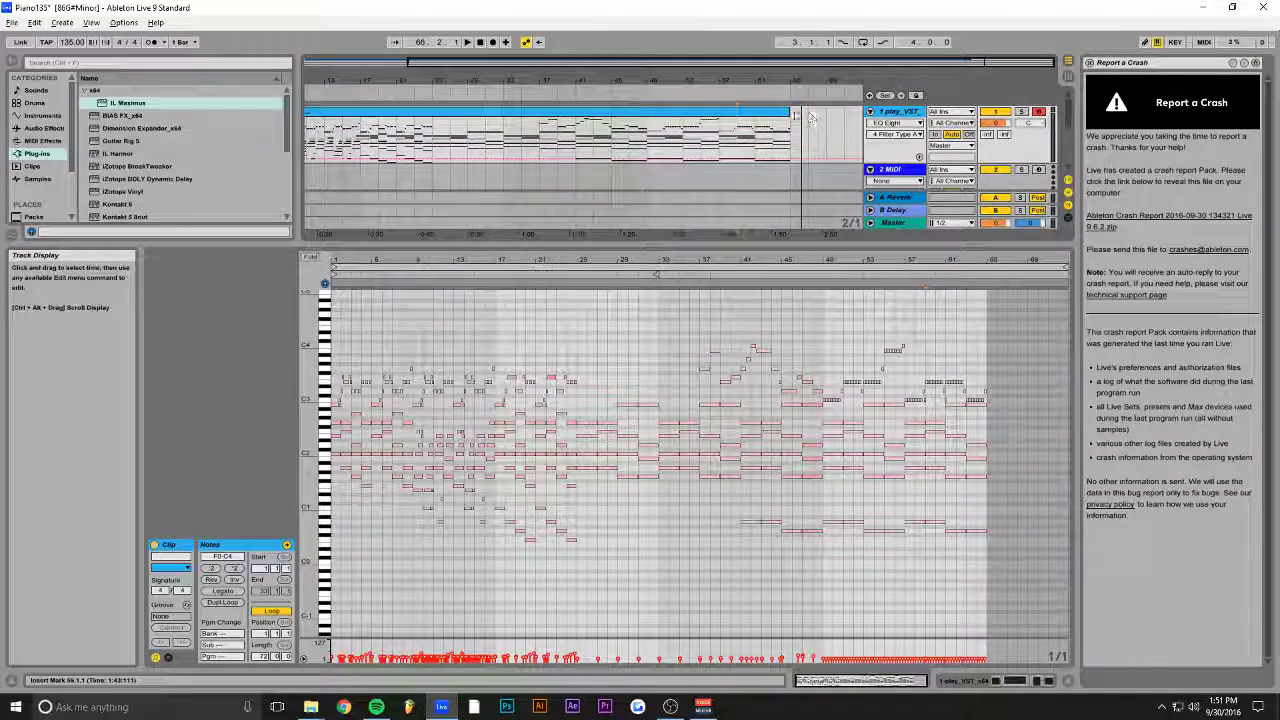
drag(790, 113, 795, 117)
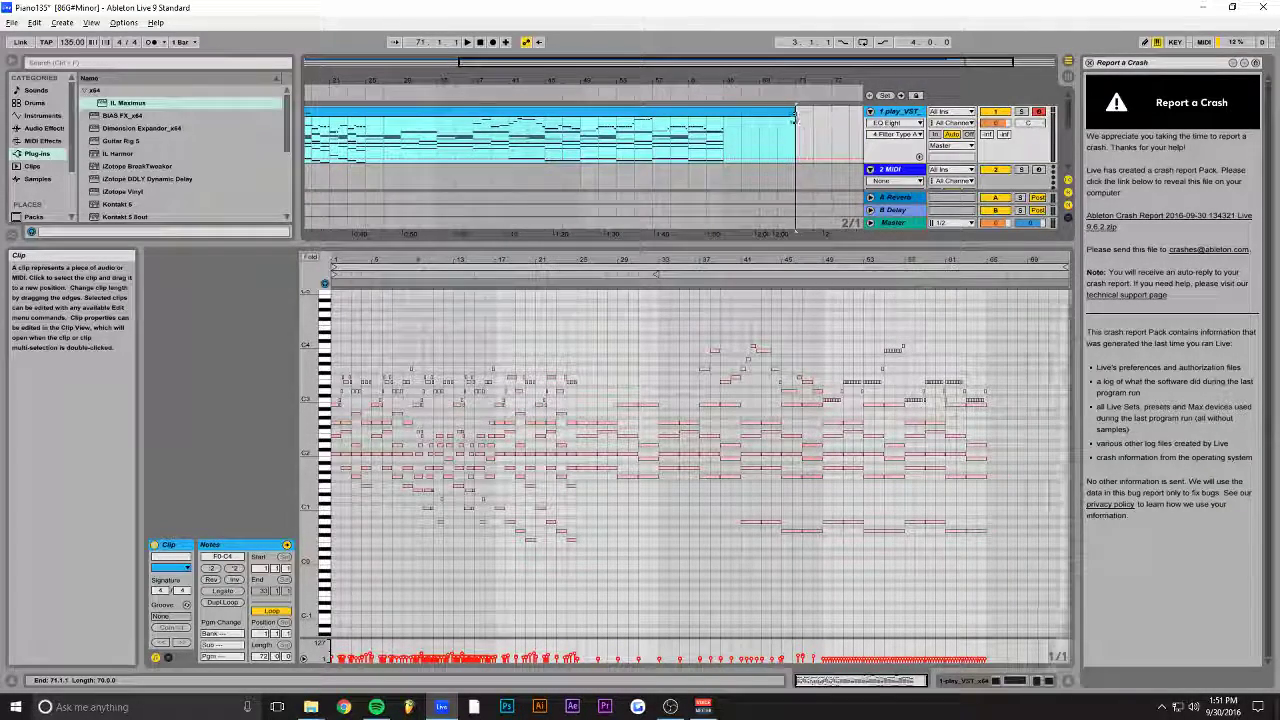
drag(877, 62, 875, 67)
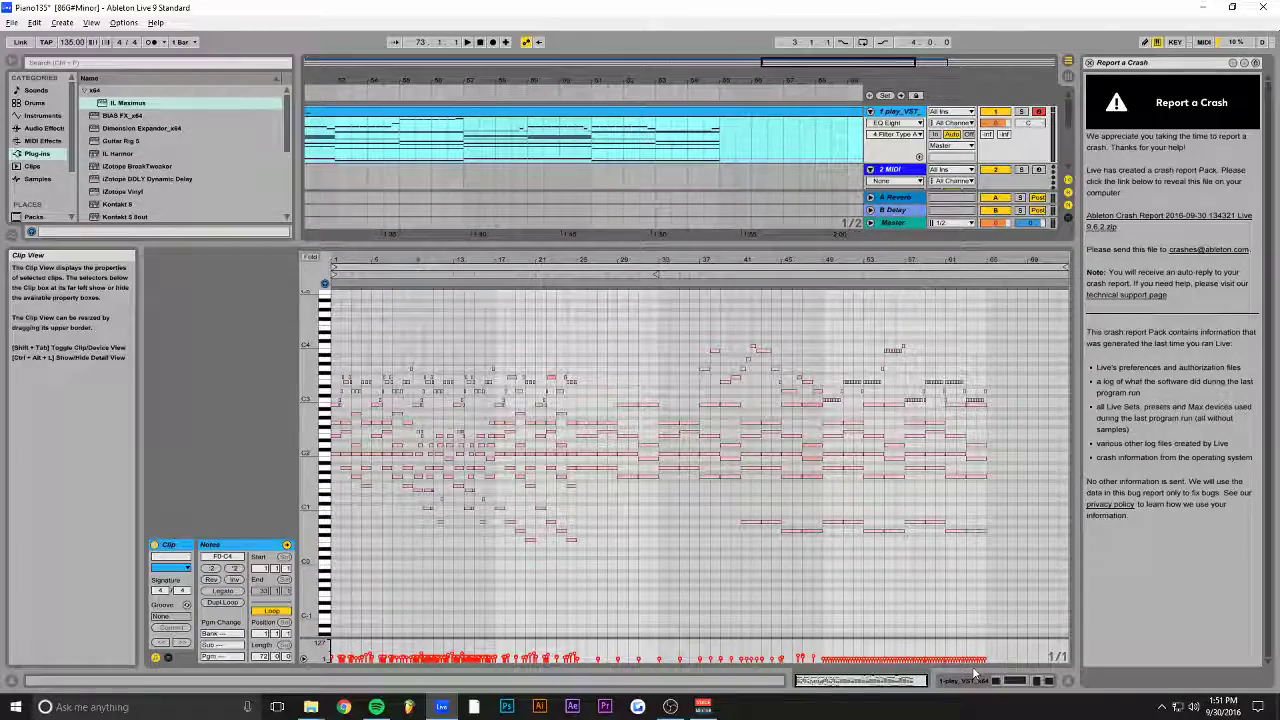
Step: Extend the final chord and the last D3 melody note to bar 69, and play the ending from bar 63
drag(904, 680, 909, 693)
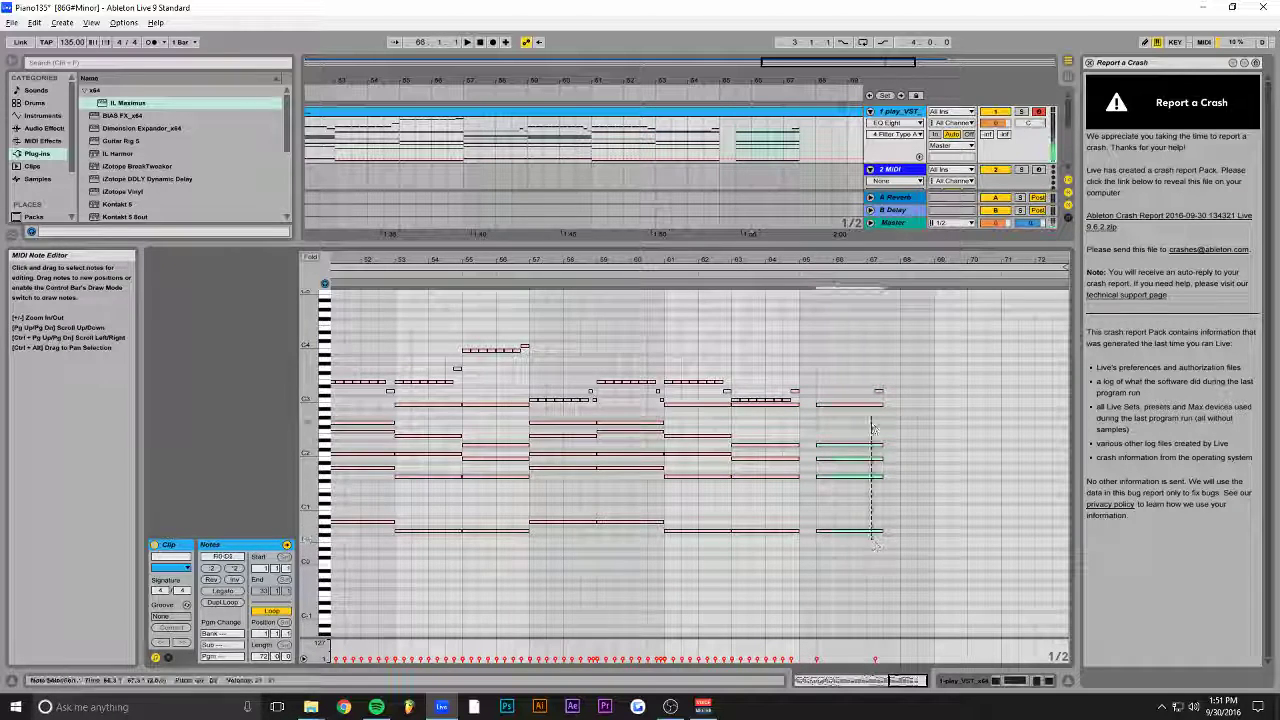
drag(875, 381, 870, 383)
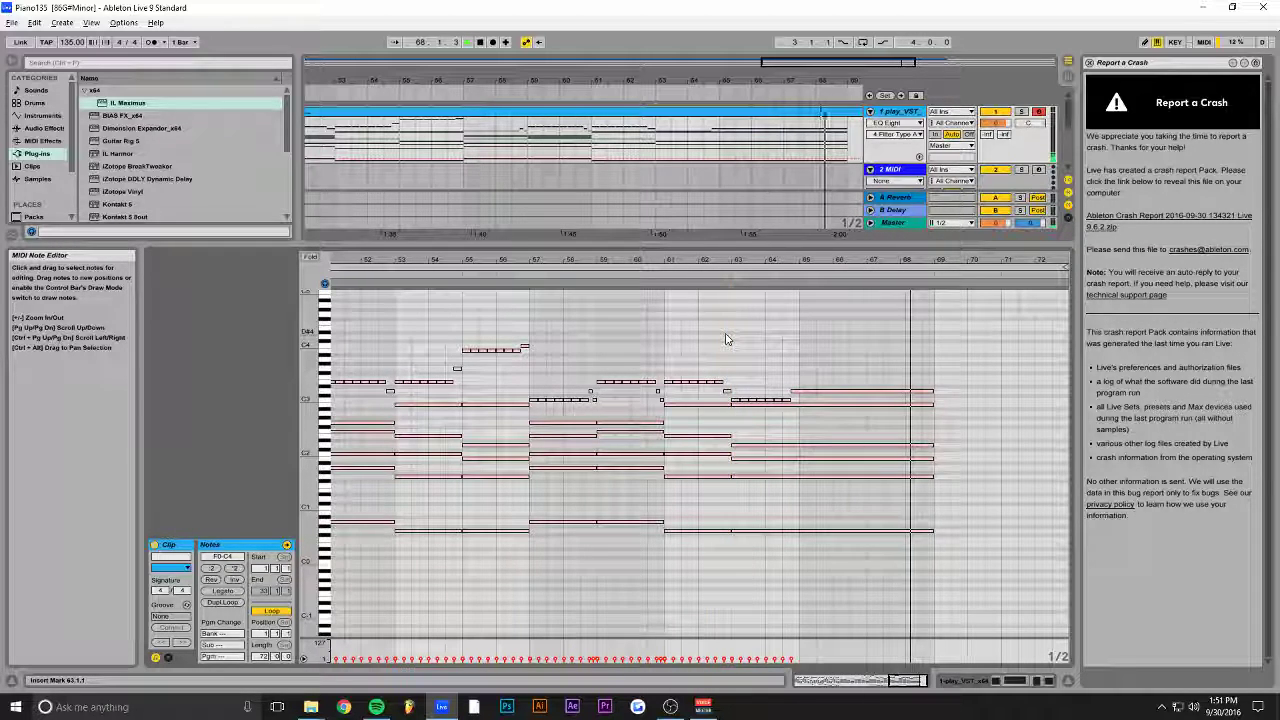
key(space)
Step: Show the piano track's devices and open the ValhallaRoom reverb editor
click(973, 681)
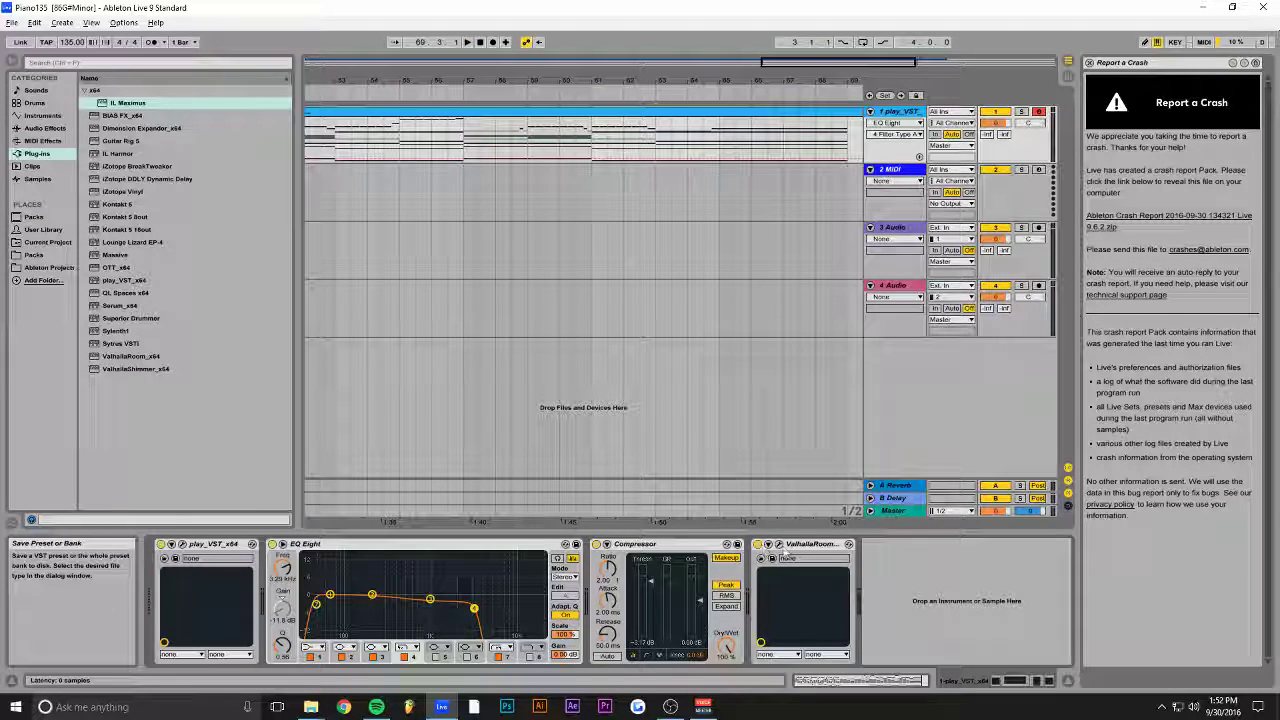
click(779, 544)
click(768, 544)
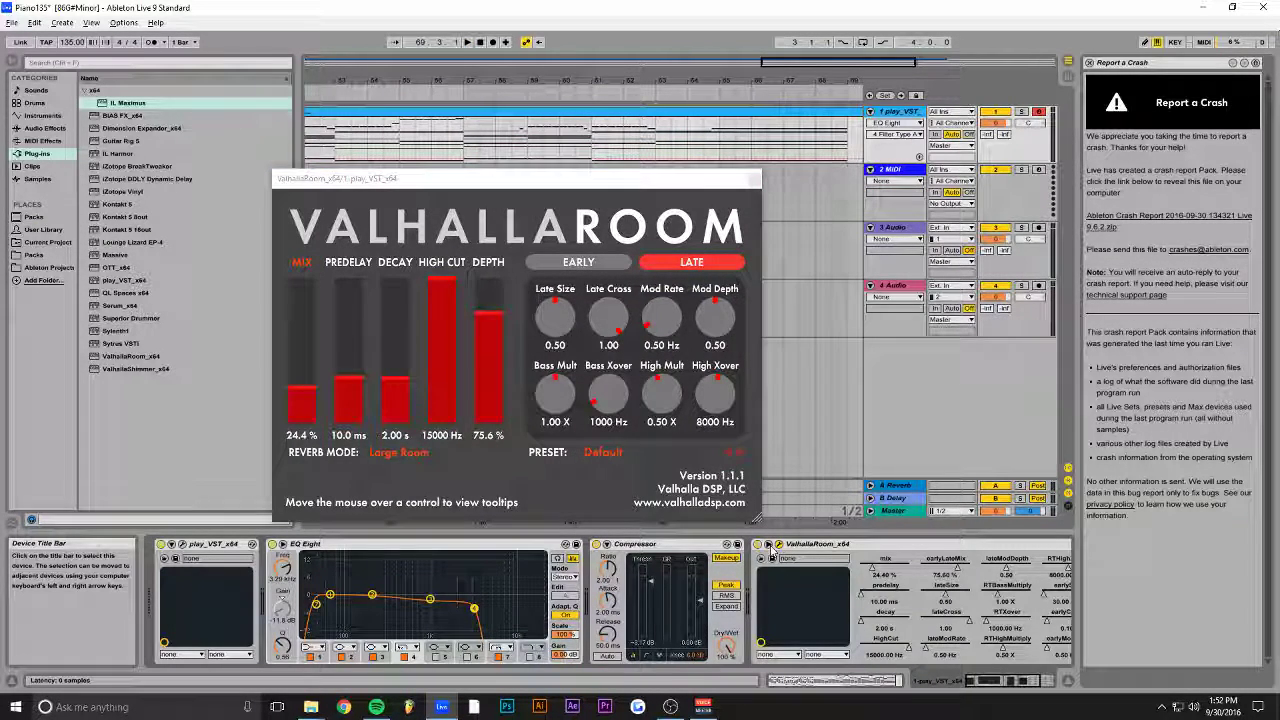
click(771, 548)
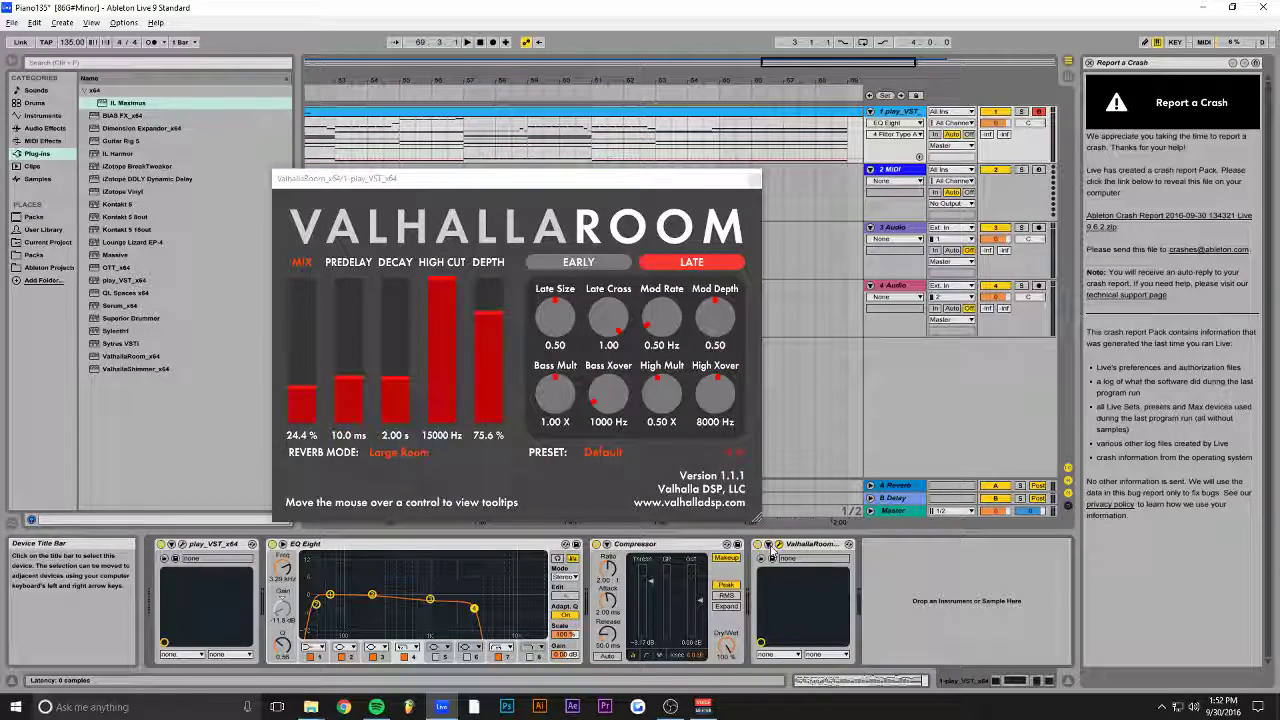
click(283, 545)
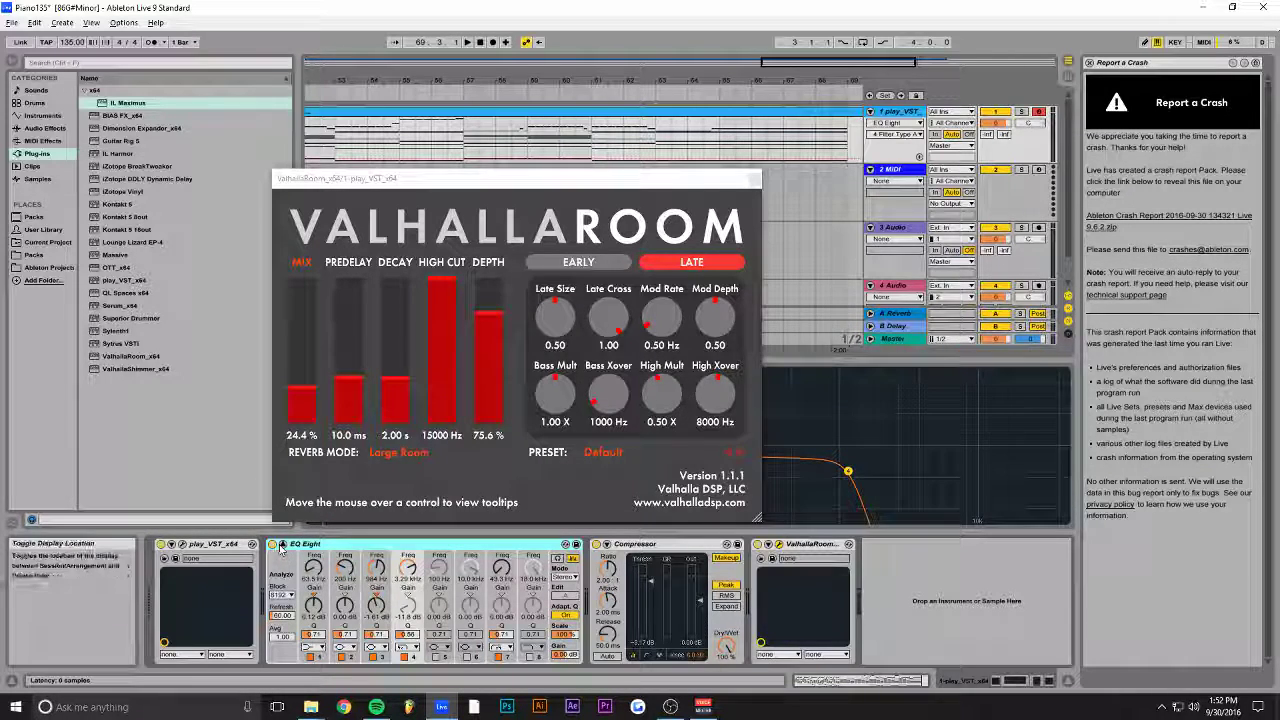
click(283, 545)
Step: Raise the ValhallaRoom reverb mix to 27.2 % and play the arrangement from the beginning
drag(313, 385, 310, 389)
key(space)
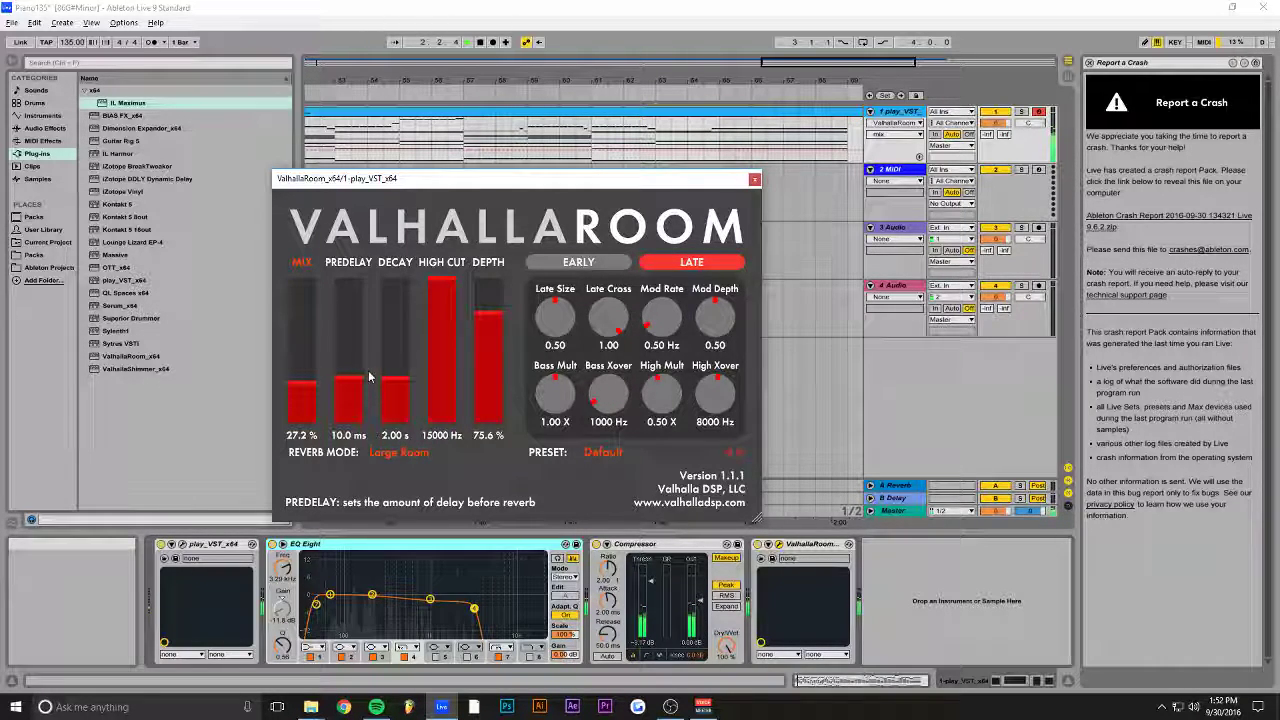
Step: Set EQ Eight's fourth band frequency to 3.74 kHz, switch off the Compressor, and close the ValhallaRoom editor
drag(477, 605, 495, 605)
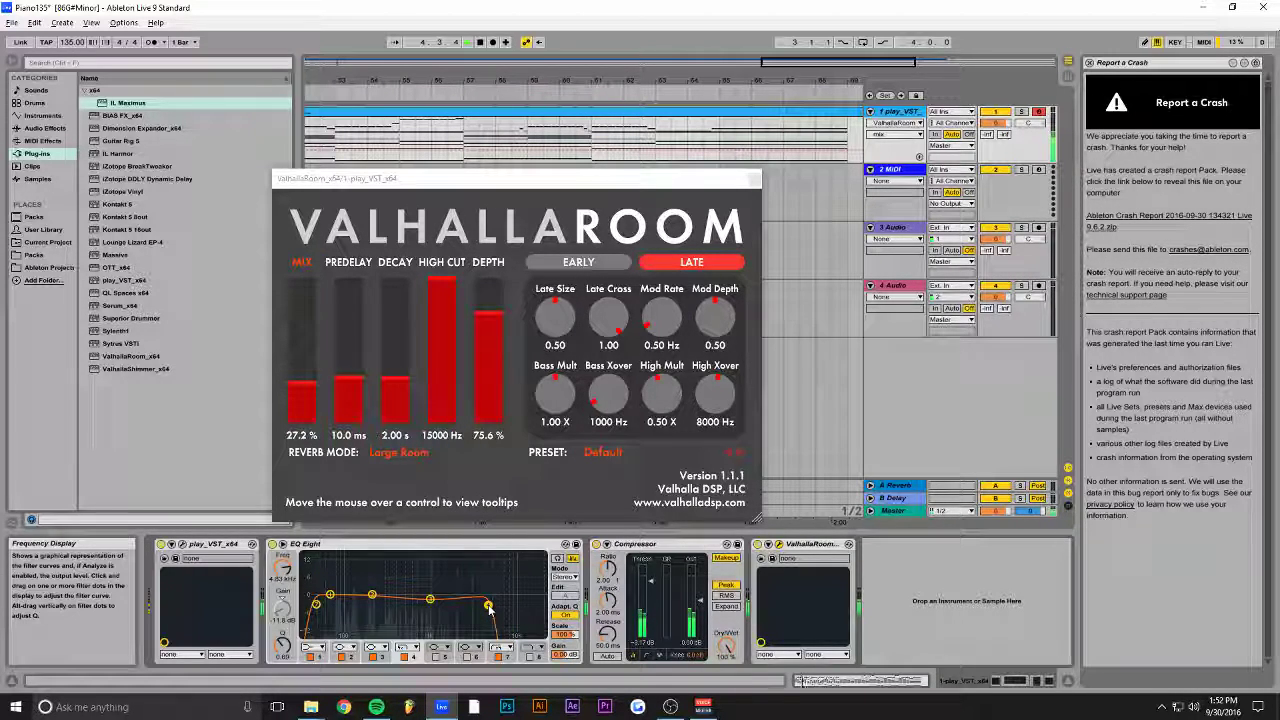
click(596, 544)
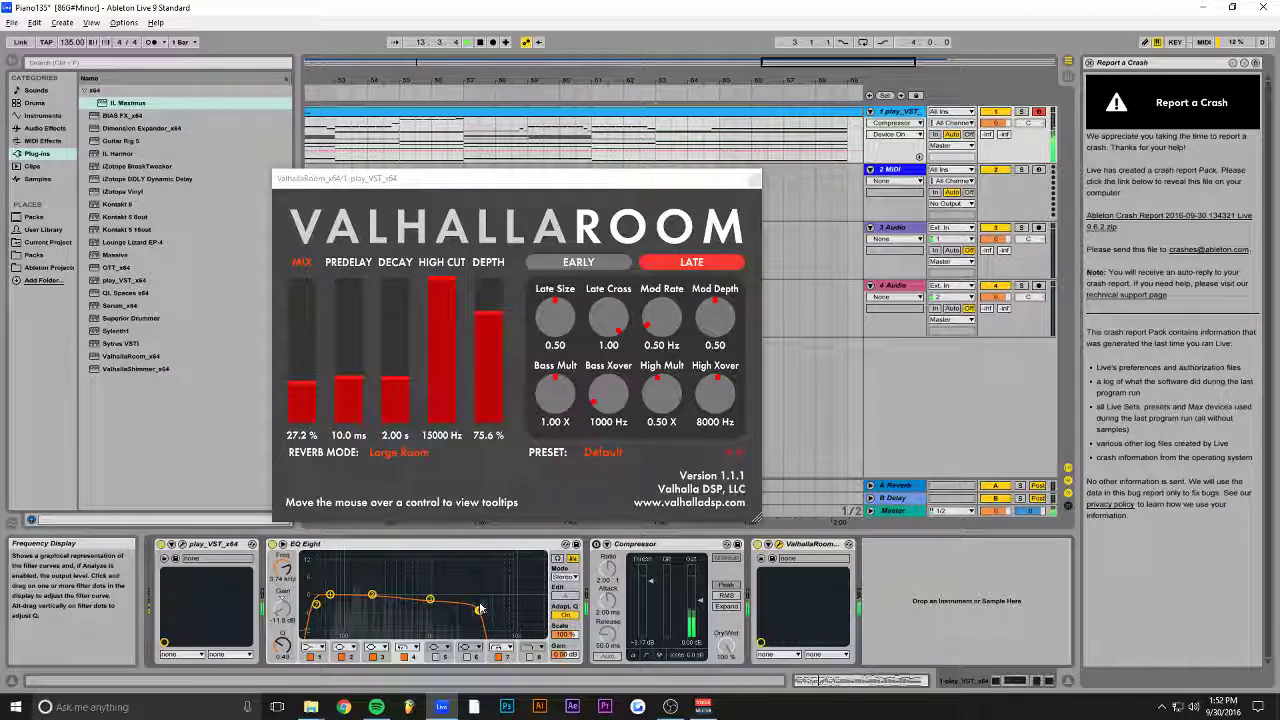
click(754, 180)
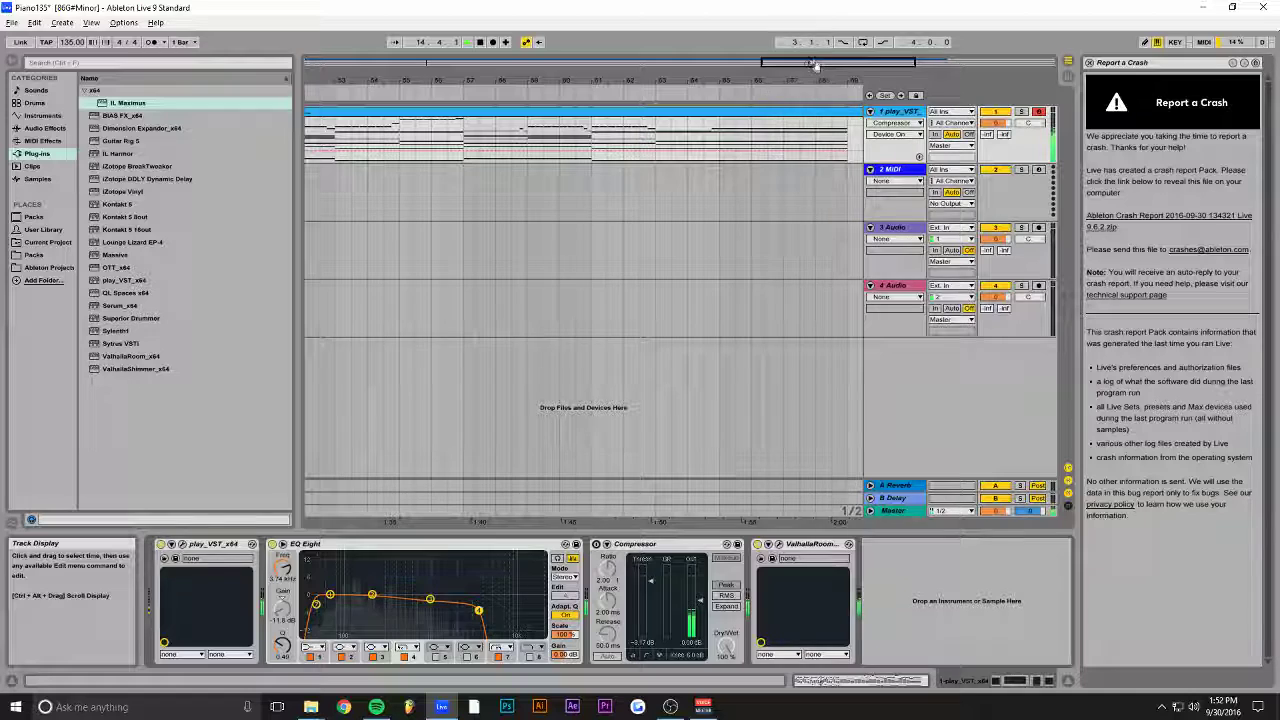
Step: Display the whole piano arrangement and save the set
scroll(651, 345, up, 3)
scroll(651, 345, down, 5)
key(ctrl+s)
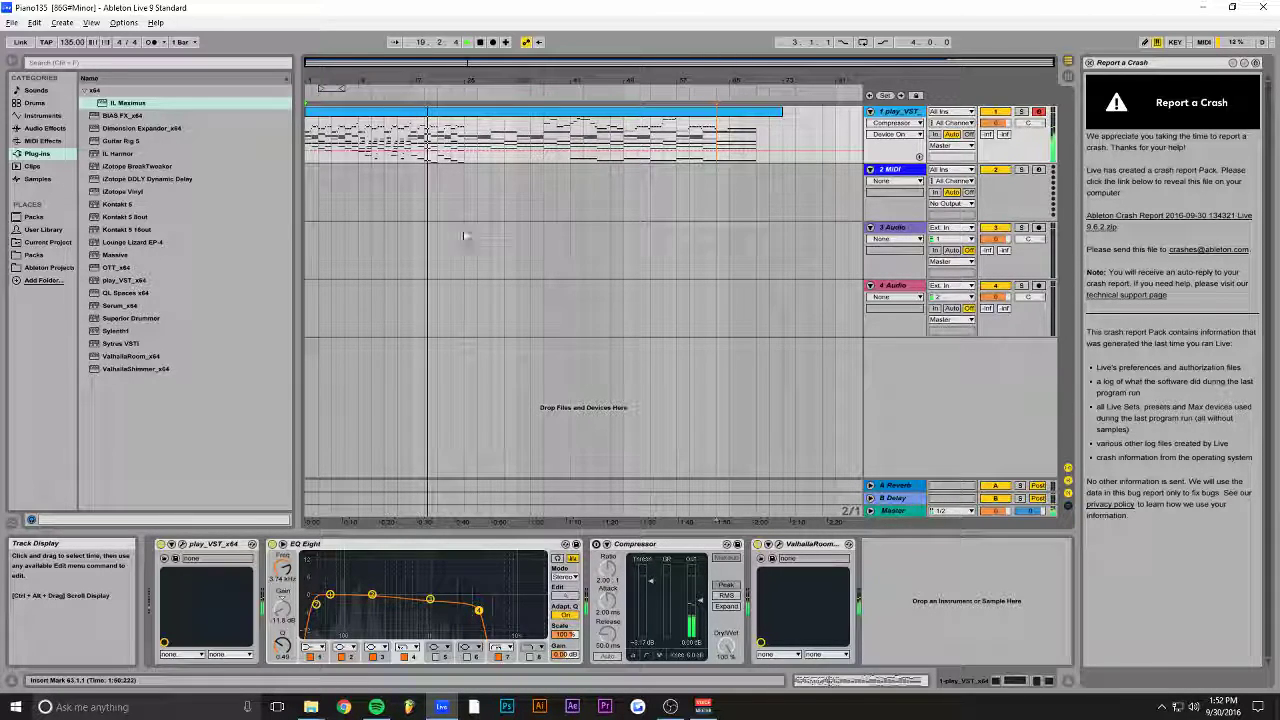
Step: Open the piano clip's notes around bar 17 and play from bar 17
drag(462, 62, 478, 147)
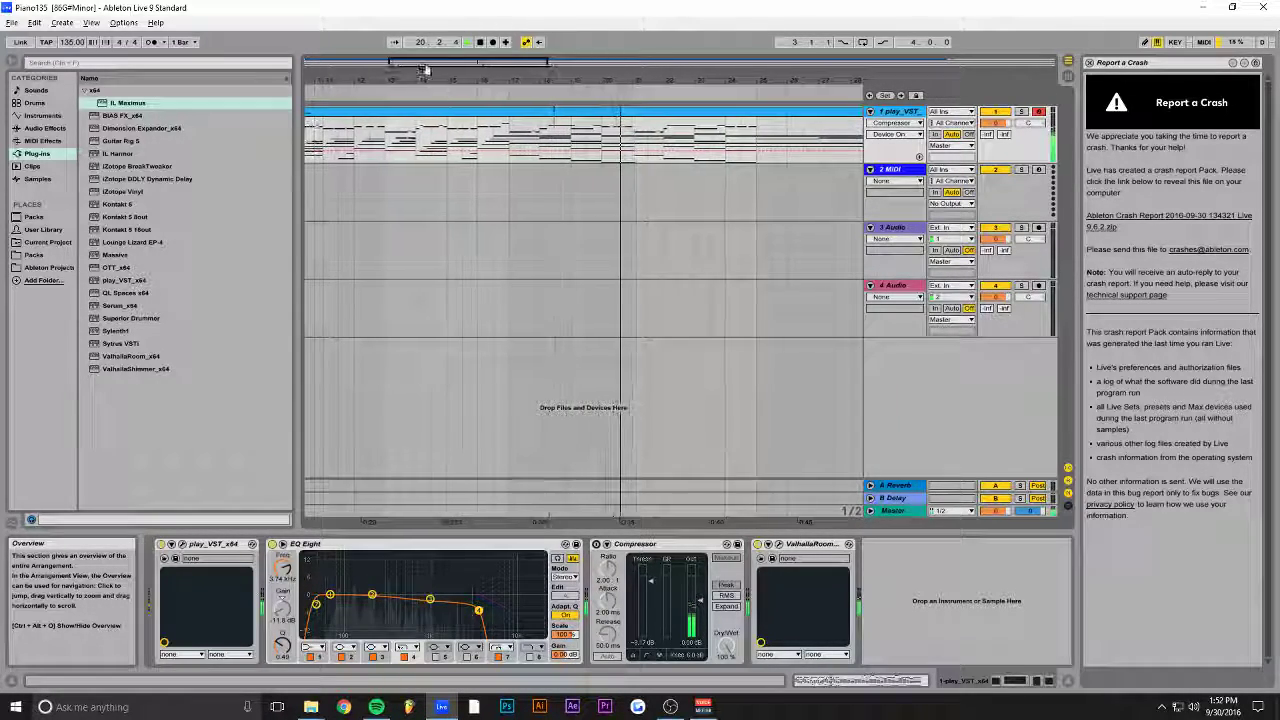
double_click(494, 140)
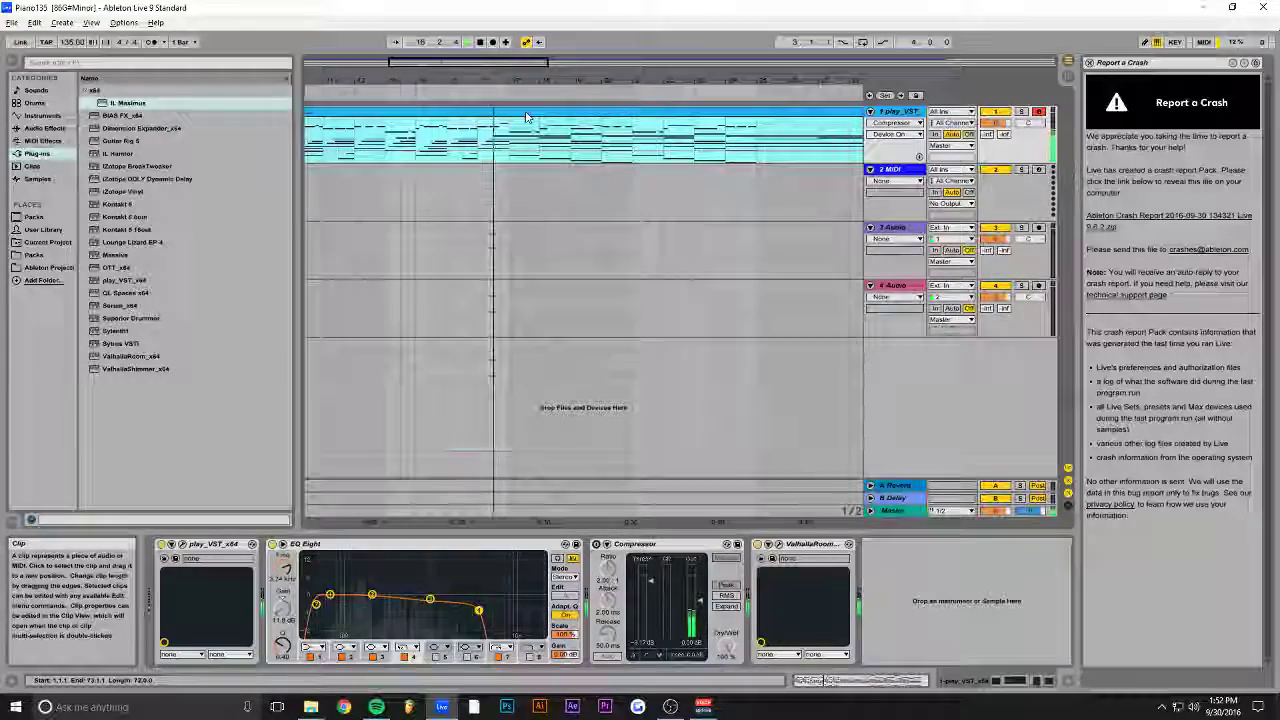
drag(905, 682, 827, 700)
click(493, 350)
key(space)
key(space)
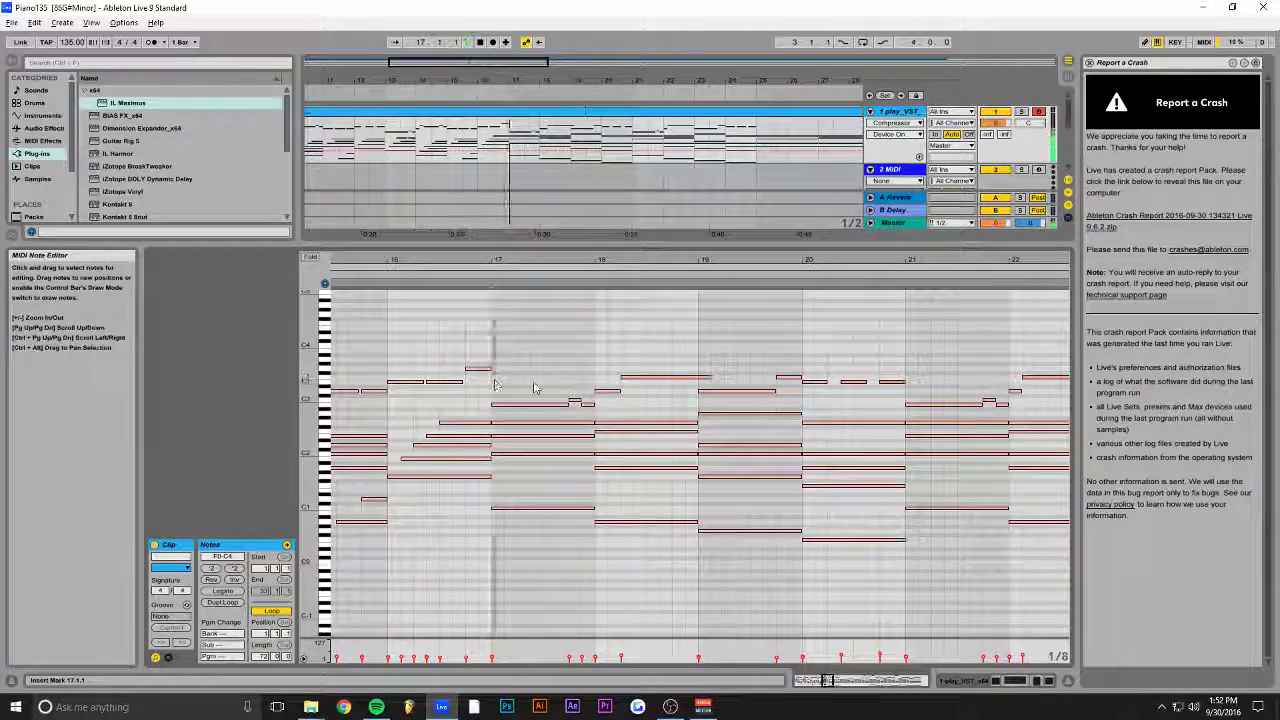
Step: In bar 18, end the long F3 note at bar 19 and lower it to A2, and split the preceding D3 into short D3 and C3 notes
click(662, 379)
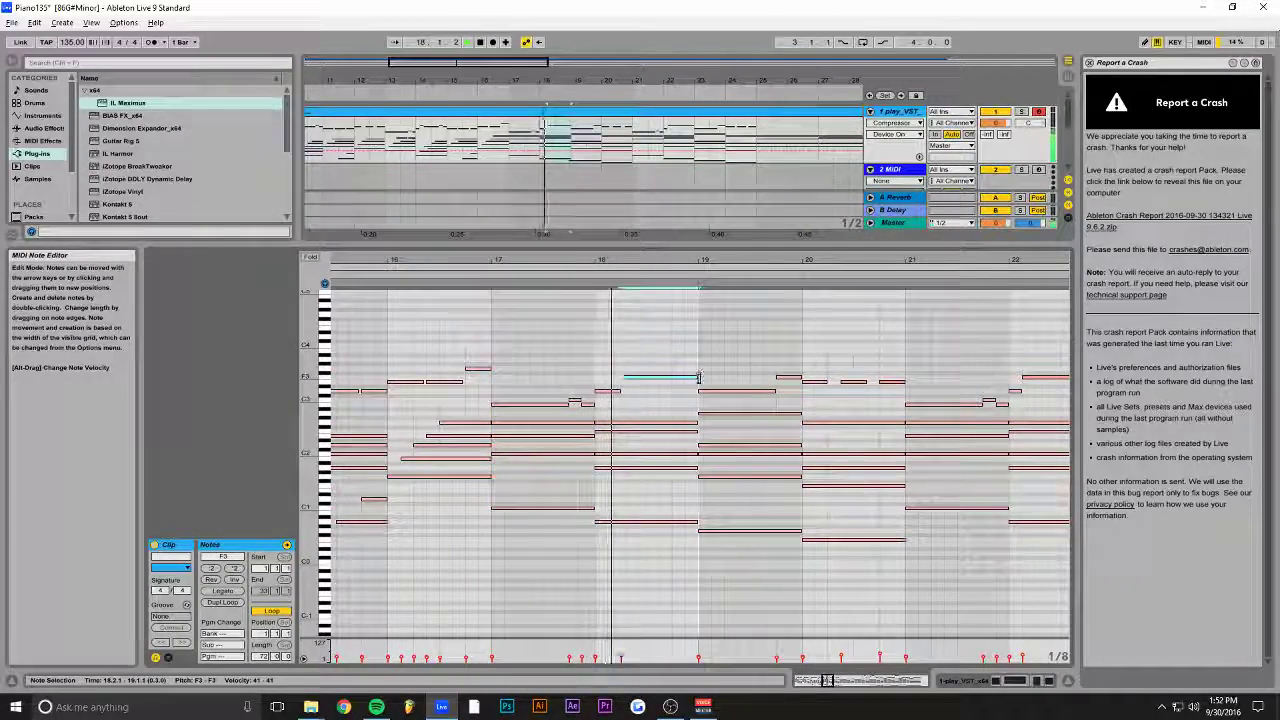
drag(665, 383, 672, 420)
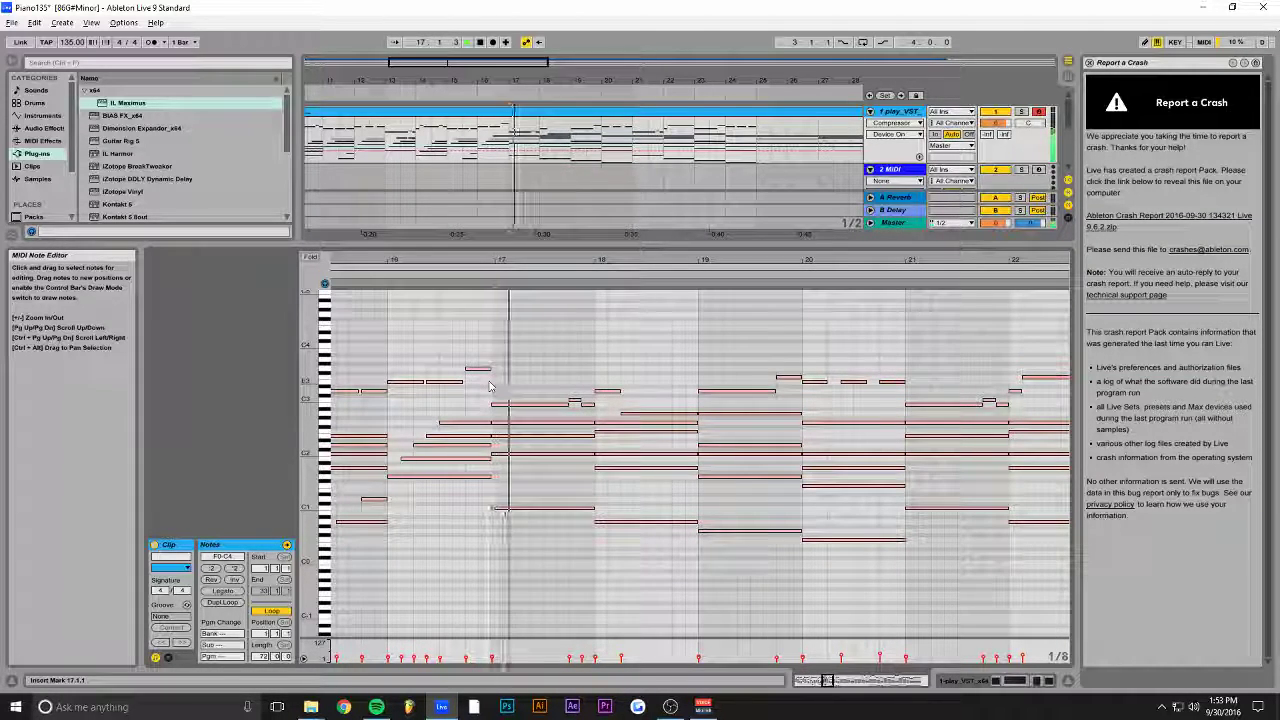
click(604, 390)
key(space)
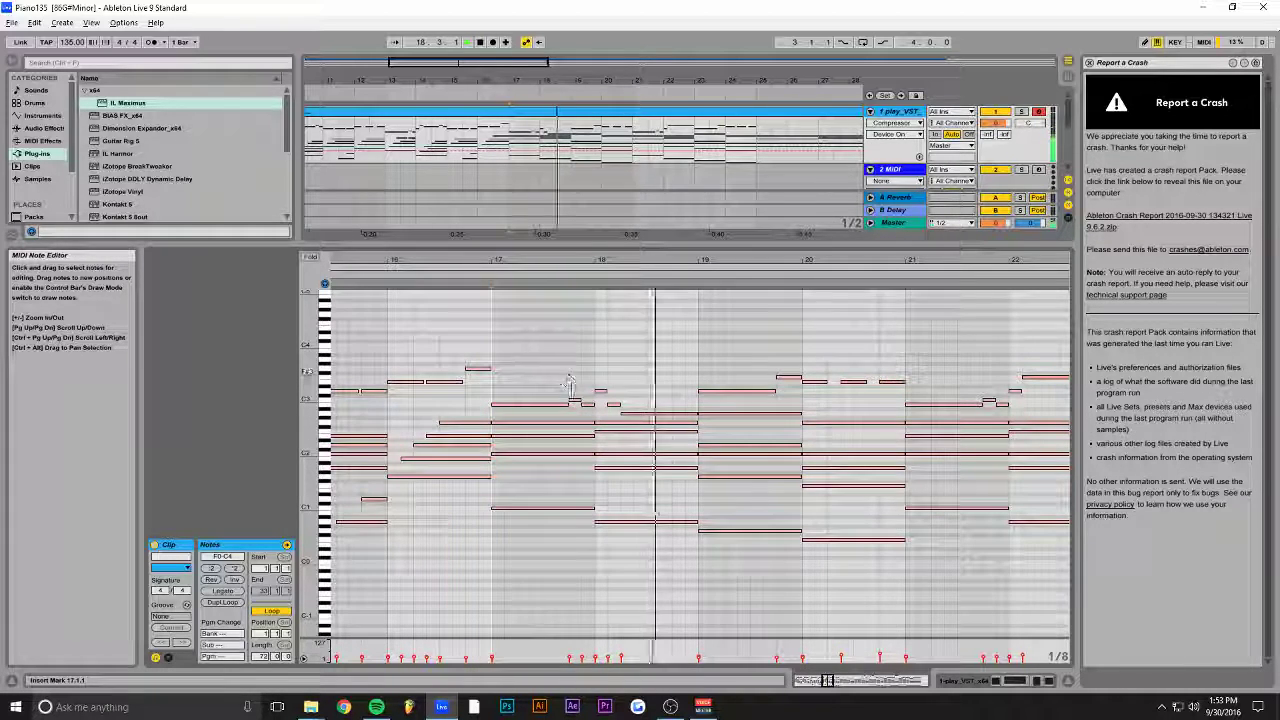
click(551, 380)
key(space)
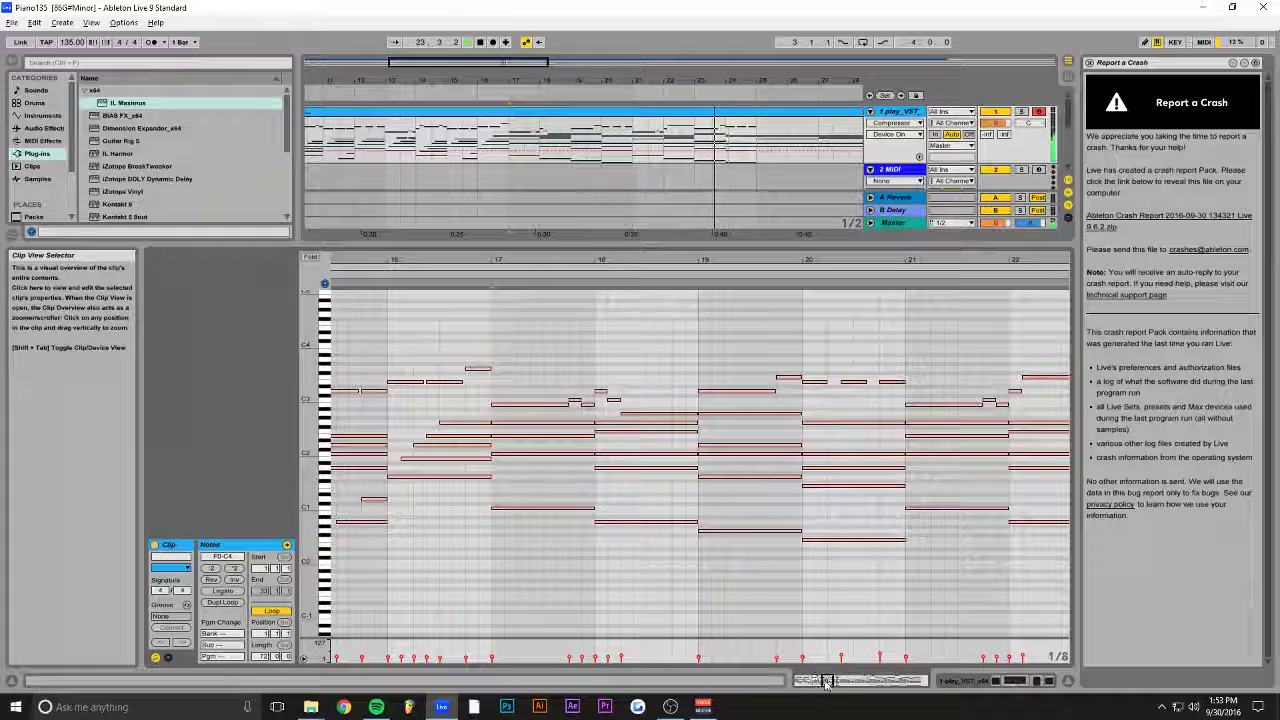
Step: End the long melody note starting at 22.1.3 at bar 23, set its pitch to E3, and play the passage
drag(631, 387, 639, 397)
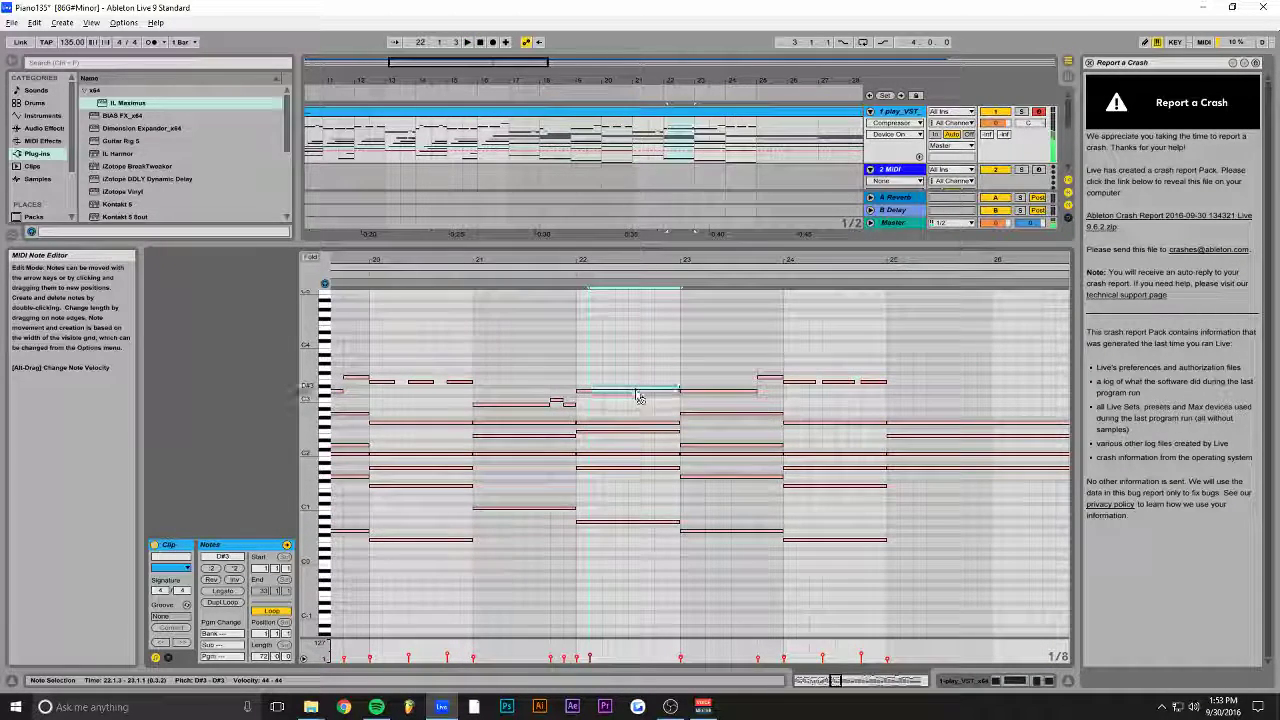
click(531, 378)
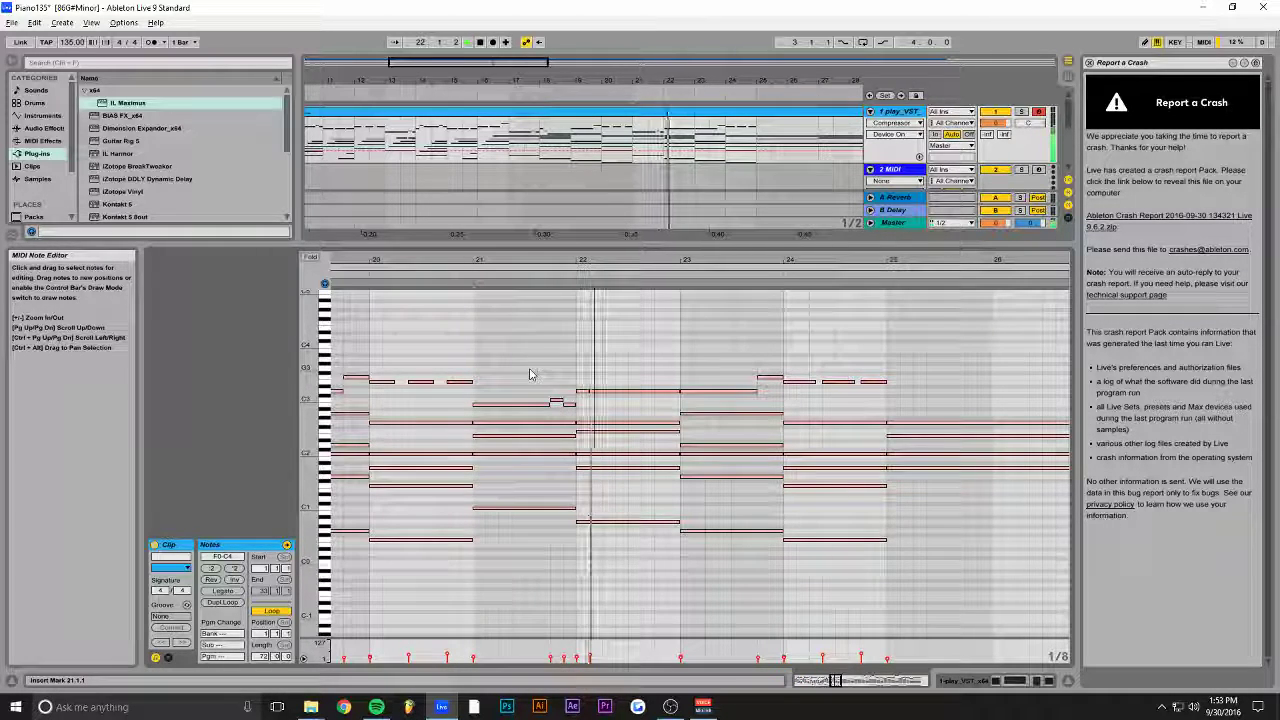
drag(617, 392, 617, 383)
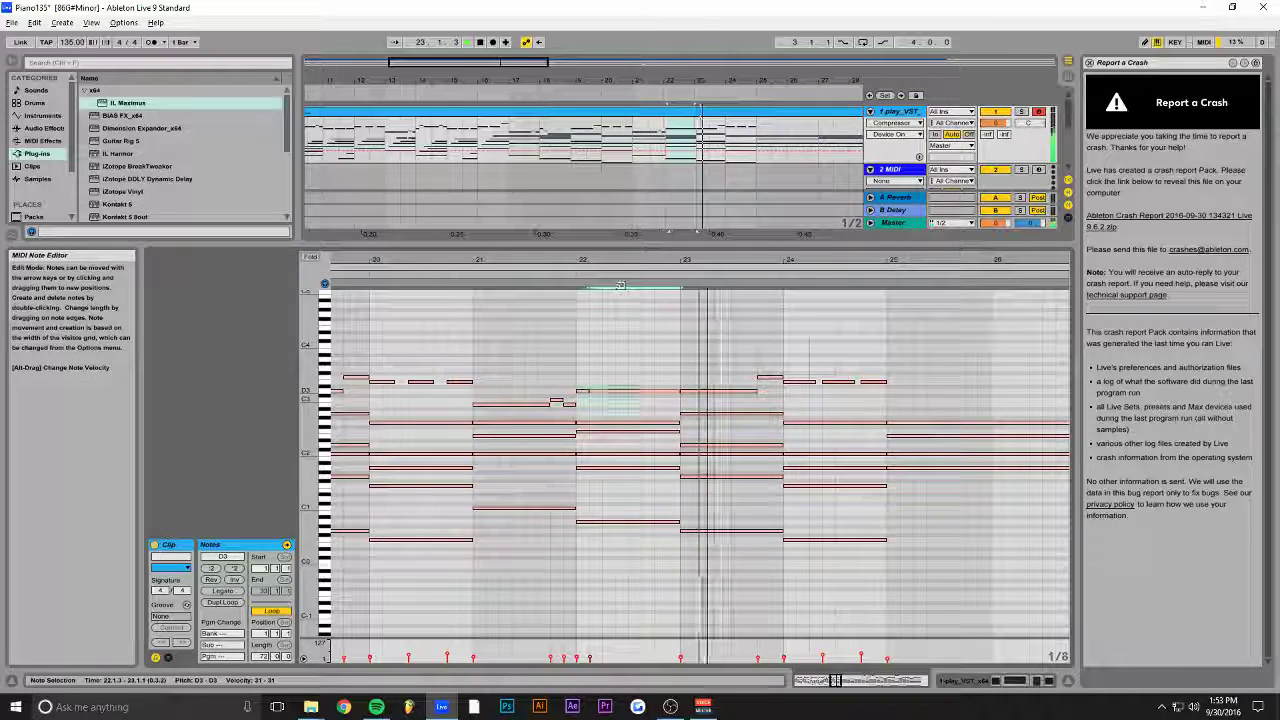
click(576, 375)
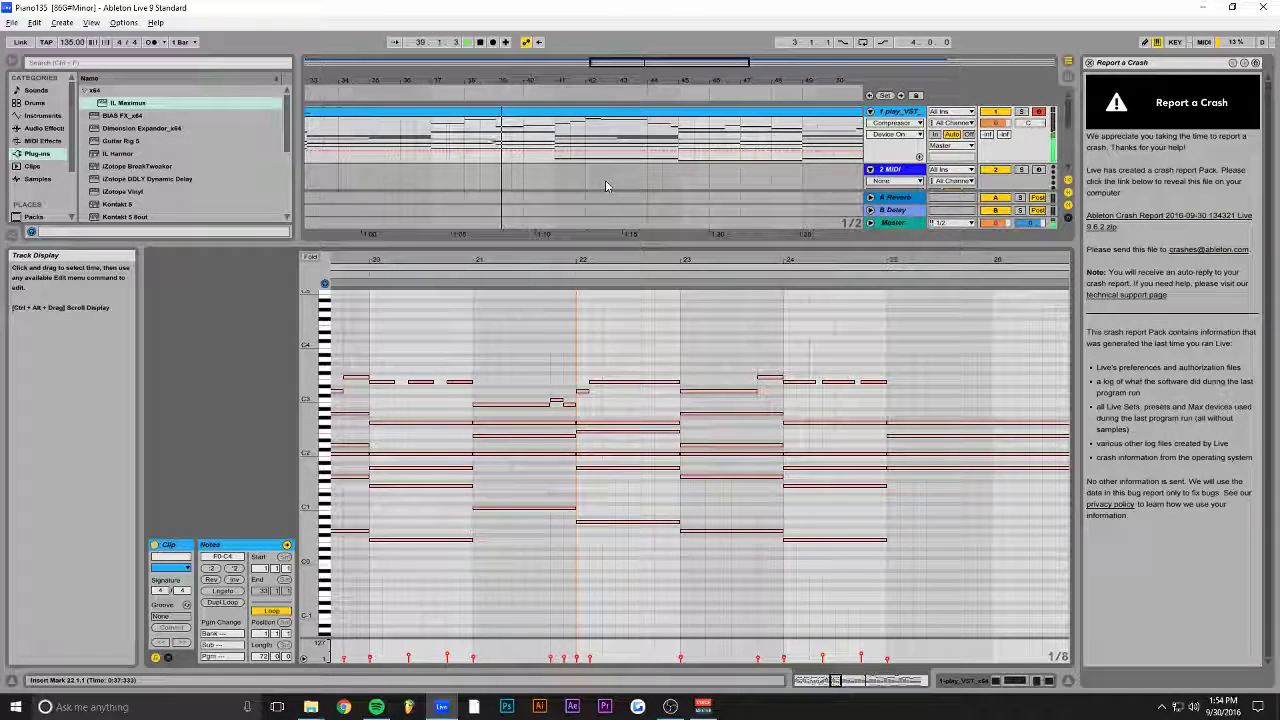
Step: Examine the notes of bars 45 to 48 in the piano clip and play from bar 43
drag(838, 681, 880, 683)
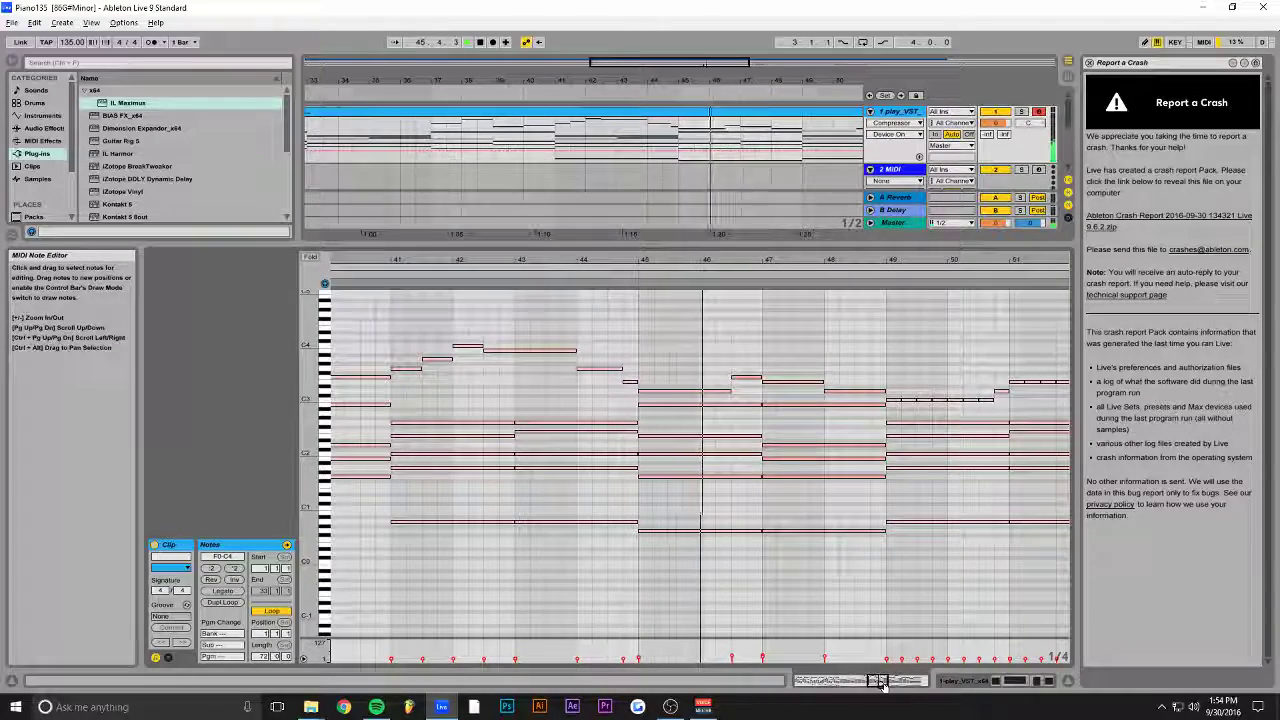
double_click(656, 273)
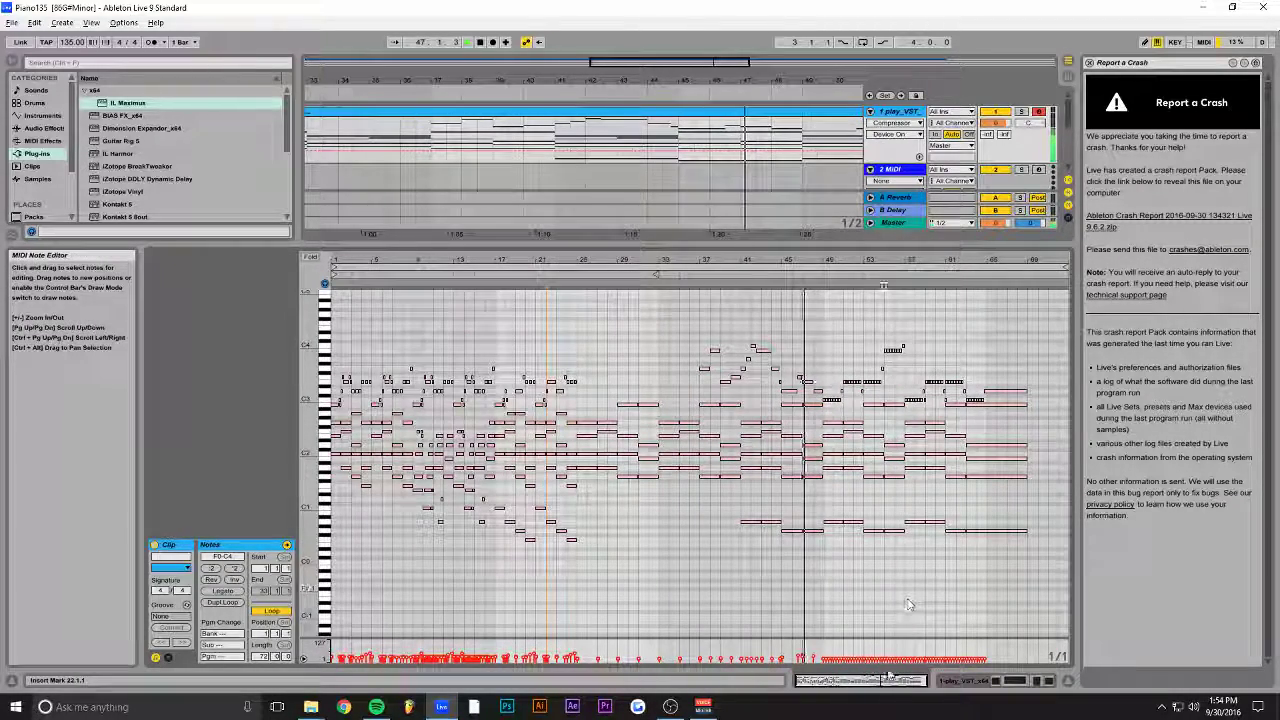
key(space)
drag(818, 369, 778, 510)
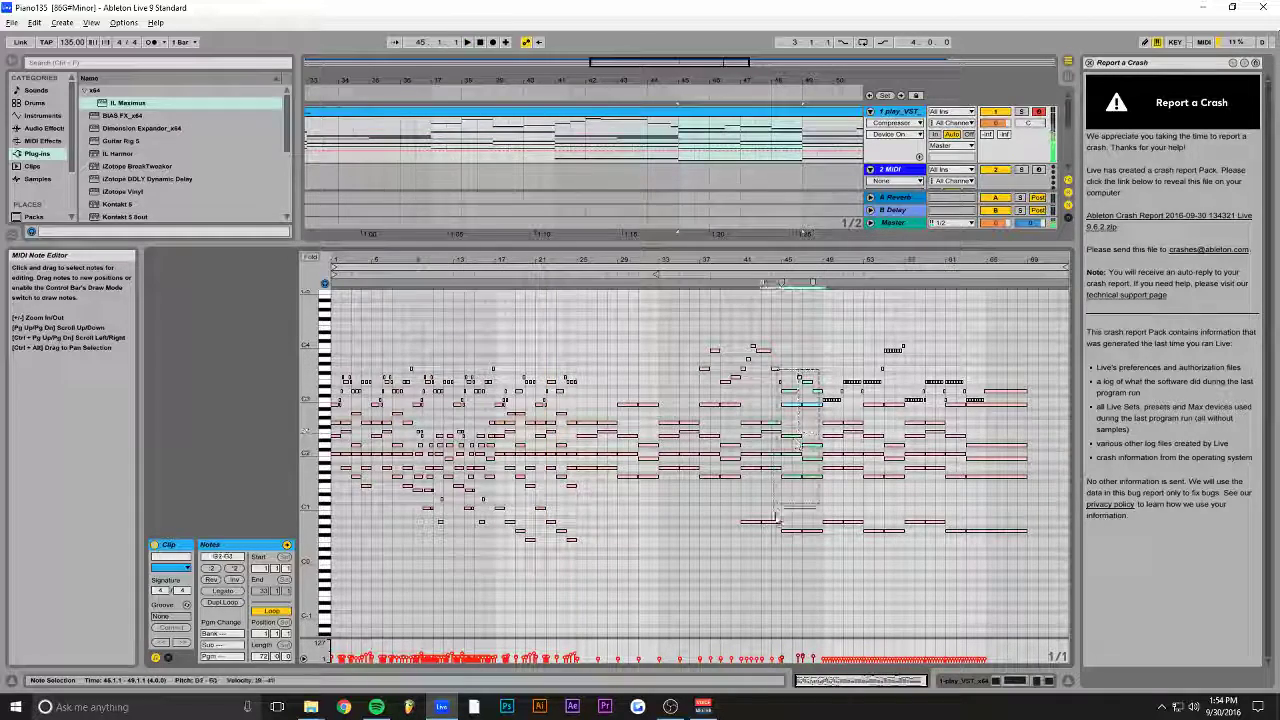
drag(812, 445, 812, 448)
click(763, 490)
key(space)
Step: Copy the six-bar sustained bass note from bar 63 to bar 69 at pitch C0
drag(886, 681, 884, 715)
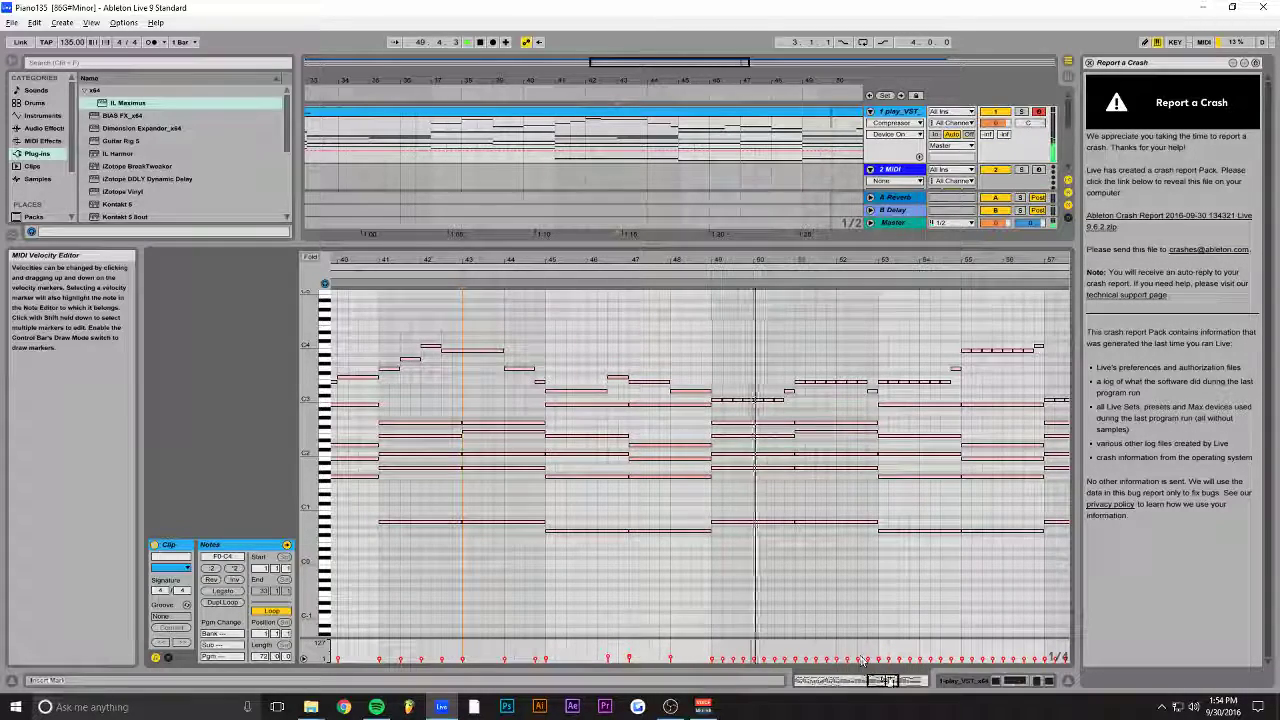
drag(885, 681, 886, 675)
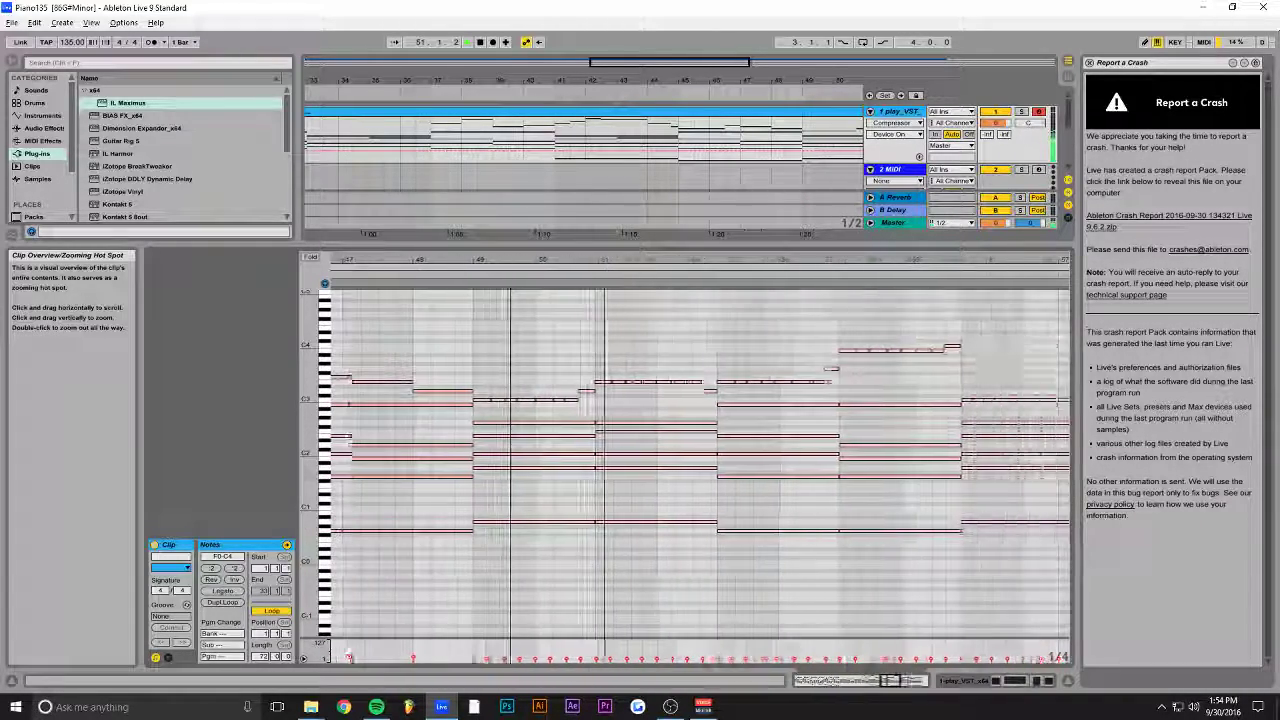
drag(900, 680, 895, 692)
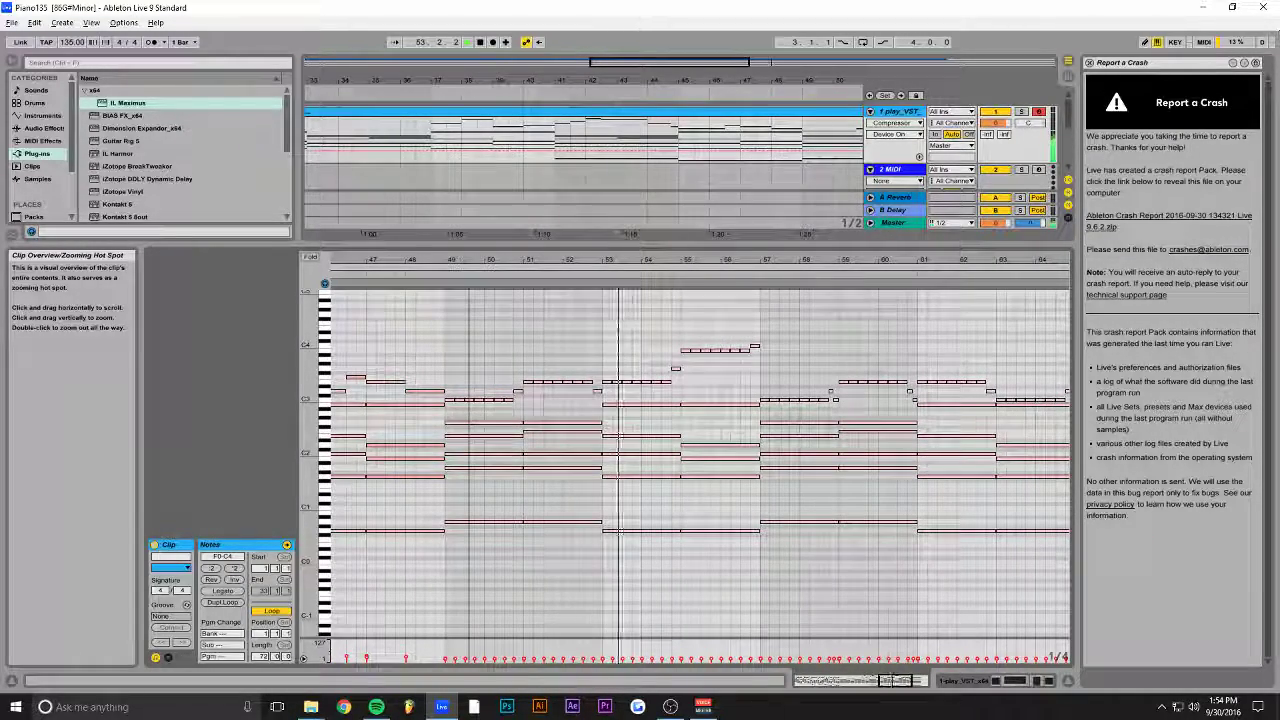
drag(895, 681, 914, 685)
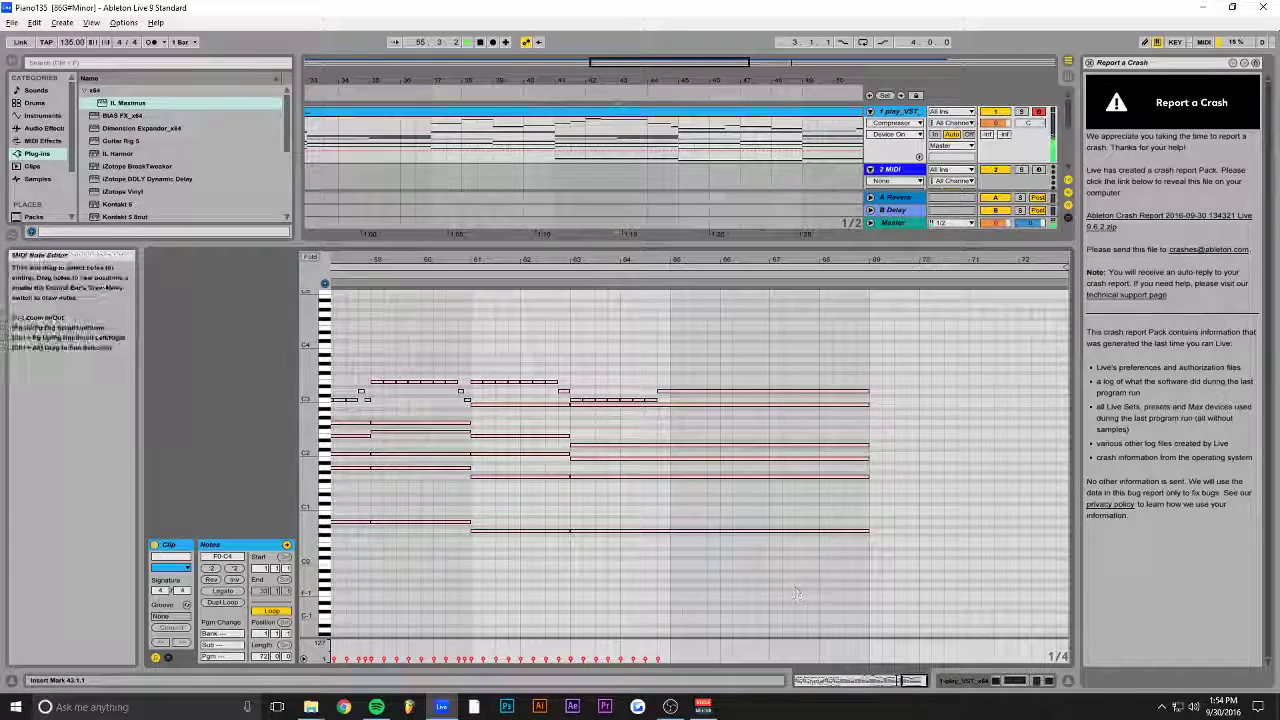
click(752, 531)
mouse_move(717, 532)
mouse_down()
mouse_move(1034, 548)
mouse_move(1015, 566)
mouse_up()
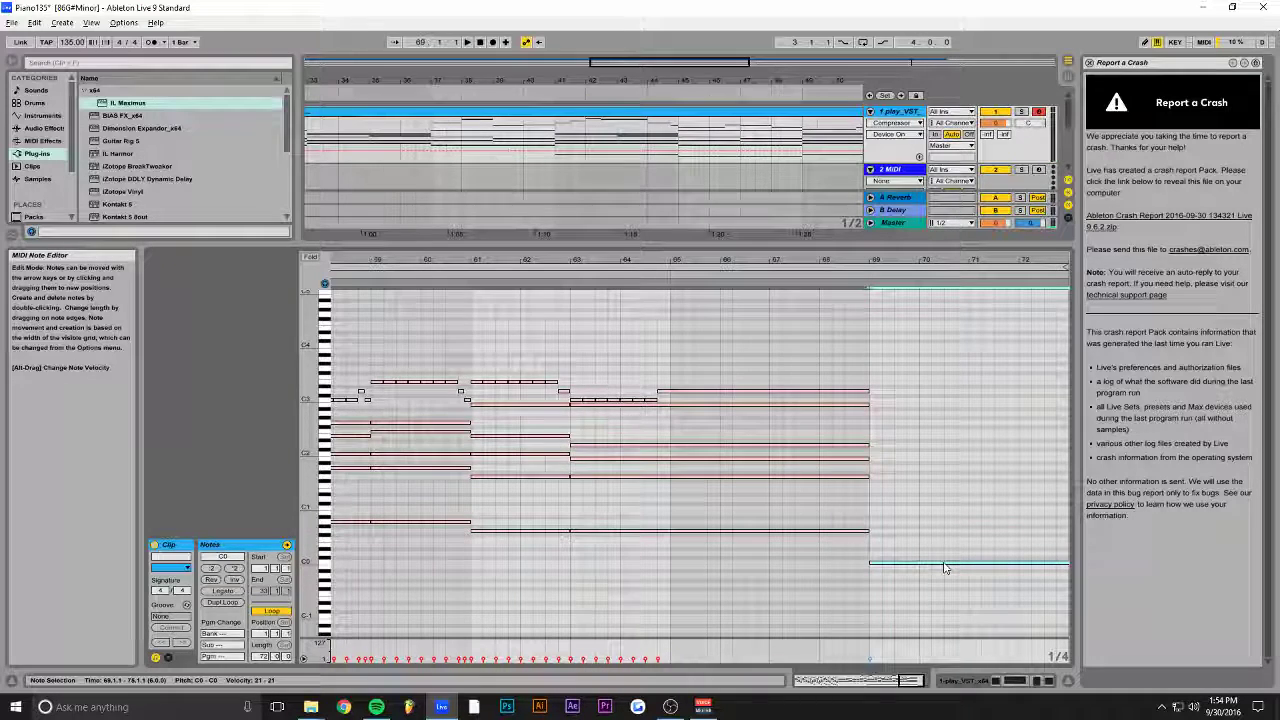
Step: Duplicate the C0 note and place the copy one octave higher at C1, starting at bar 69
key(ctrl+d)
key(shift+Up)
key(ctrl+Left)
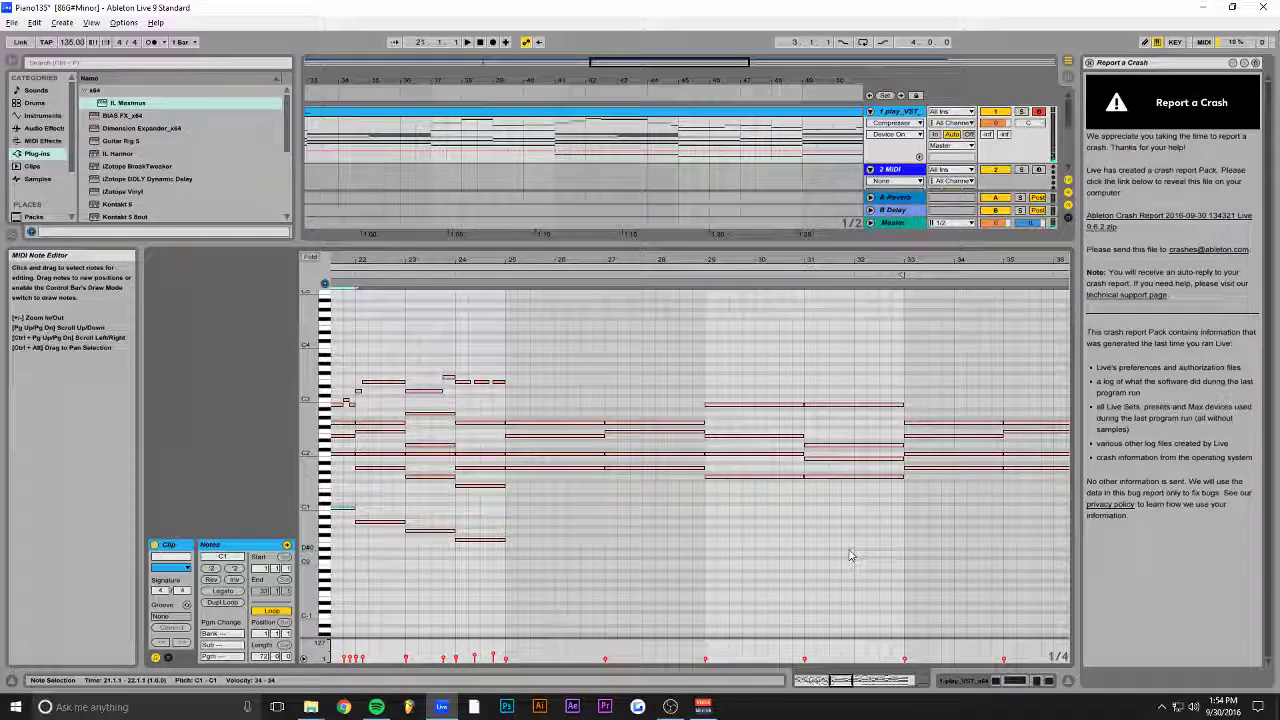
key(ctrl+Right)
key(Left)
key(Left)
key(Left)
key(Left)
key(Left)
key(Left)
key(Left)
key(Left)
key(Left)
key(Left)
key(Left)
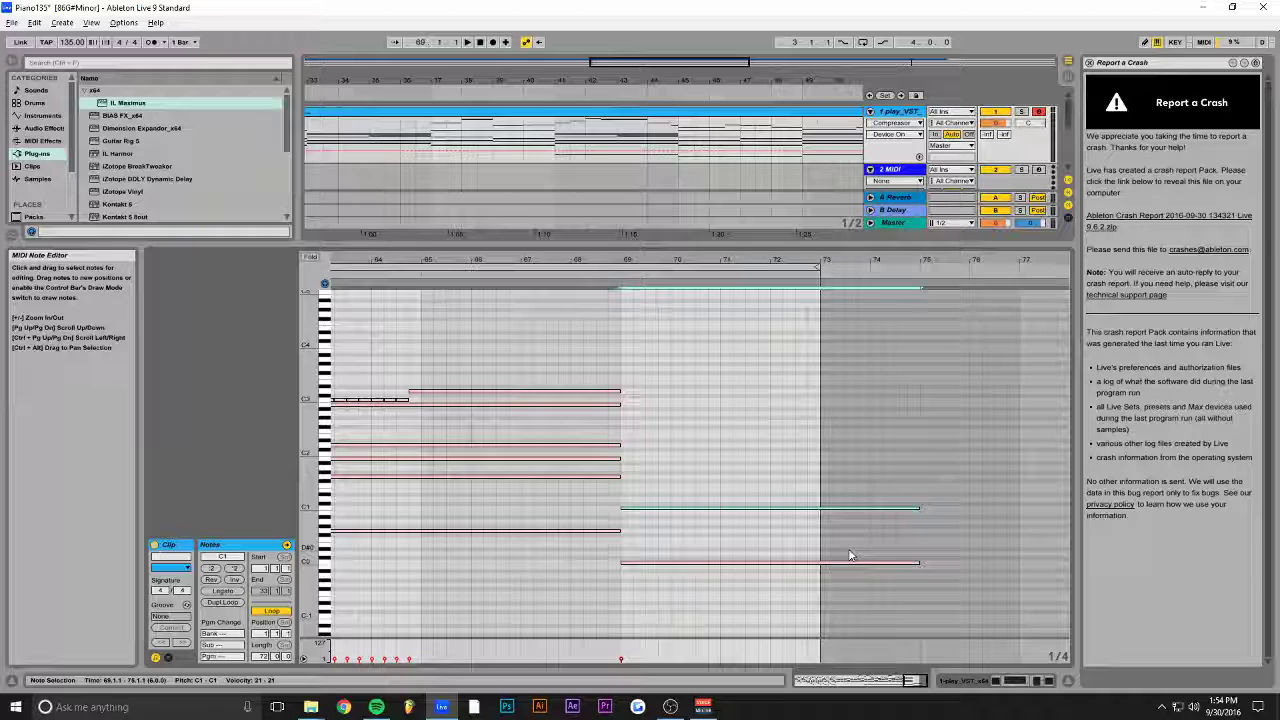
Step: Raise the C1 copy to C2 and place another duplicate at C1, starting at bar 69
key(shift+Up)
key(ctrl+d)
key(shift+Down)
key(Left)
key(Left)
key(Left)
key(Left)
key(Left)
key(Left)
key(Left)
key(Left)
key(Left)
key(Left)
key(Left)
key(Left)
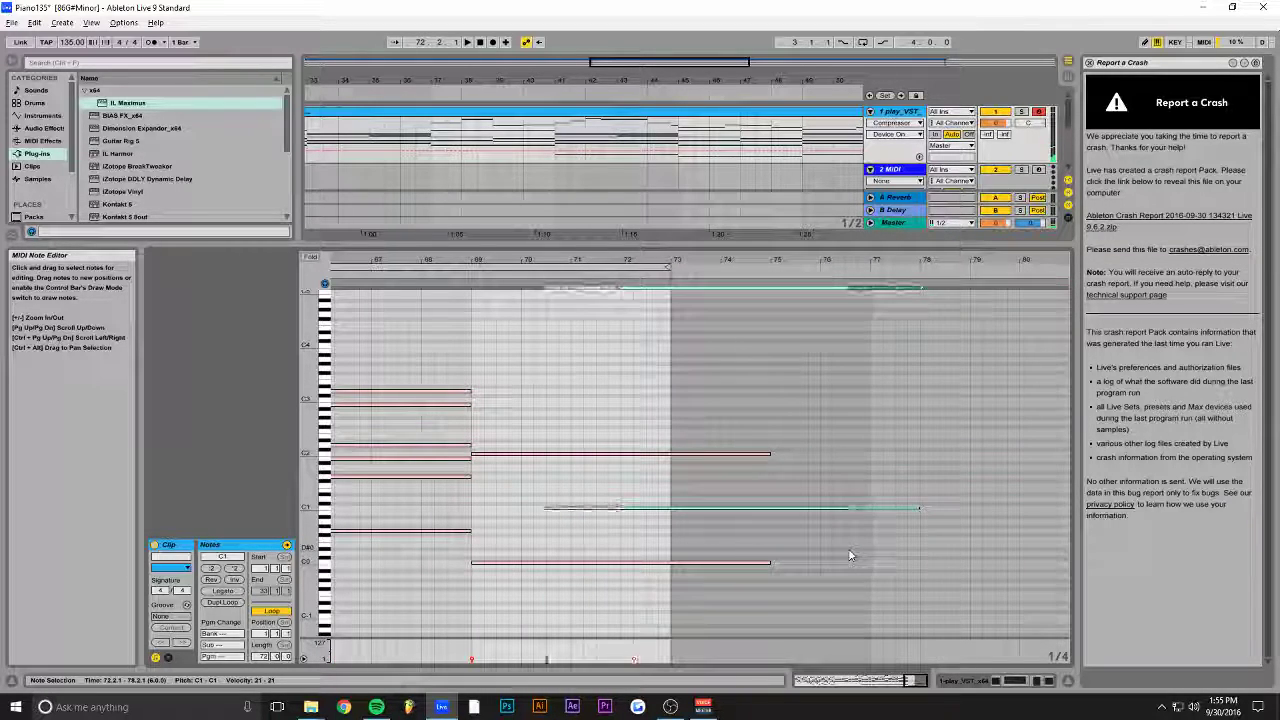
Step: Lower the velocity of the three sustained notes at bar 69 to 14 and play the ending from bar 63
drag(916, 686, 914, 669)
drag(783, 386, 745, 640)
click(492, 540)
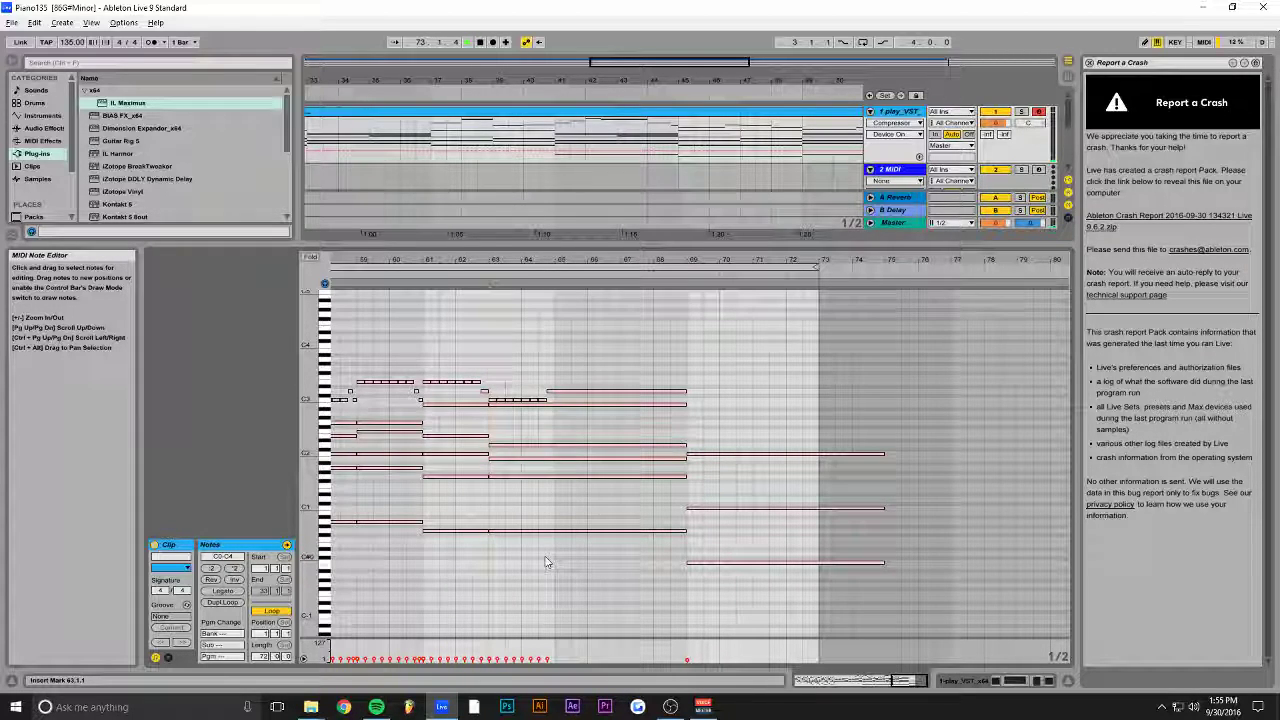
Step: Restart playback from the beginning and trim the three sustained C notes at bar 69 to end at bar 73
double_click(480, 42)
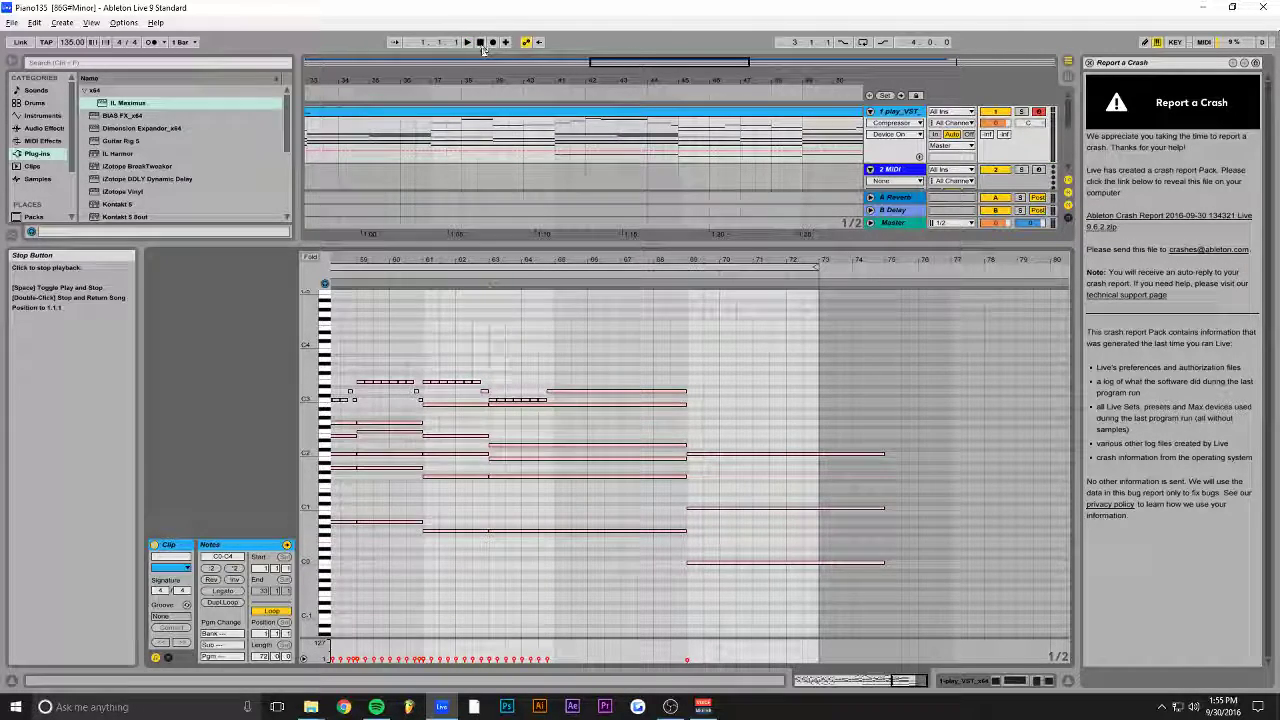
click(466, 42)
drag(907, 682, 907, 640)
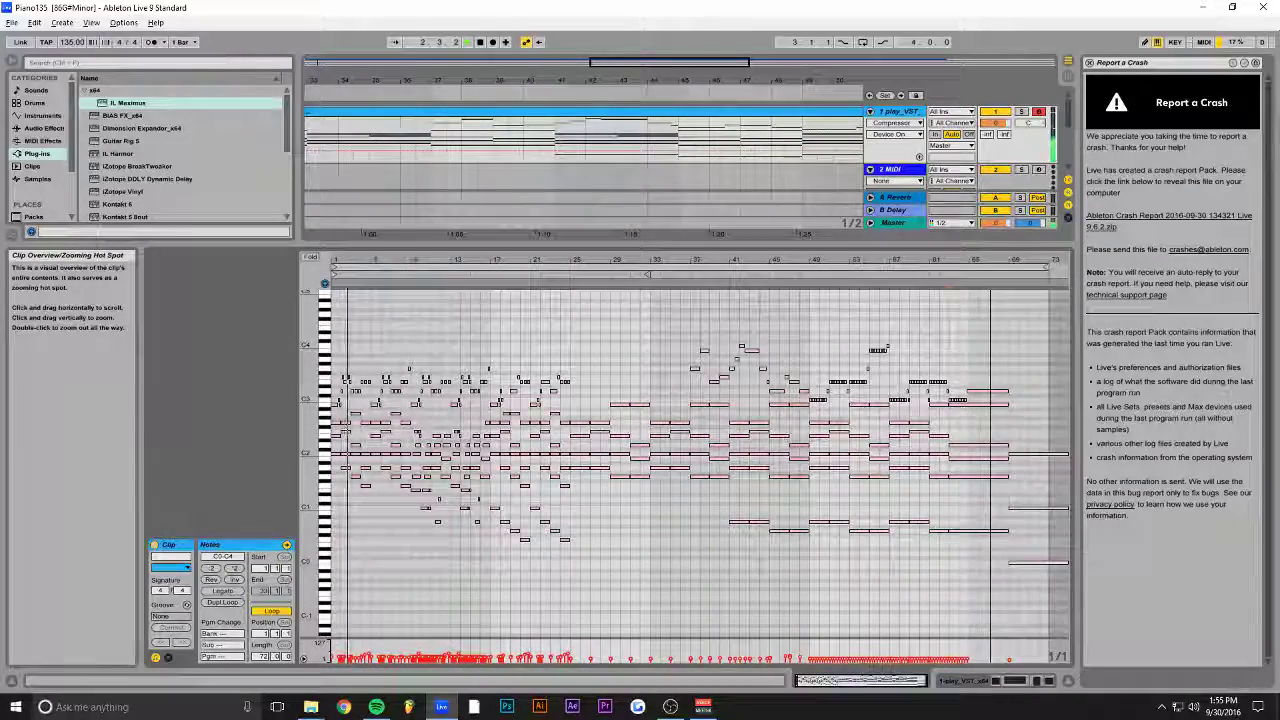
drag(1071, 448, 1048, 563)
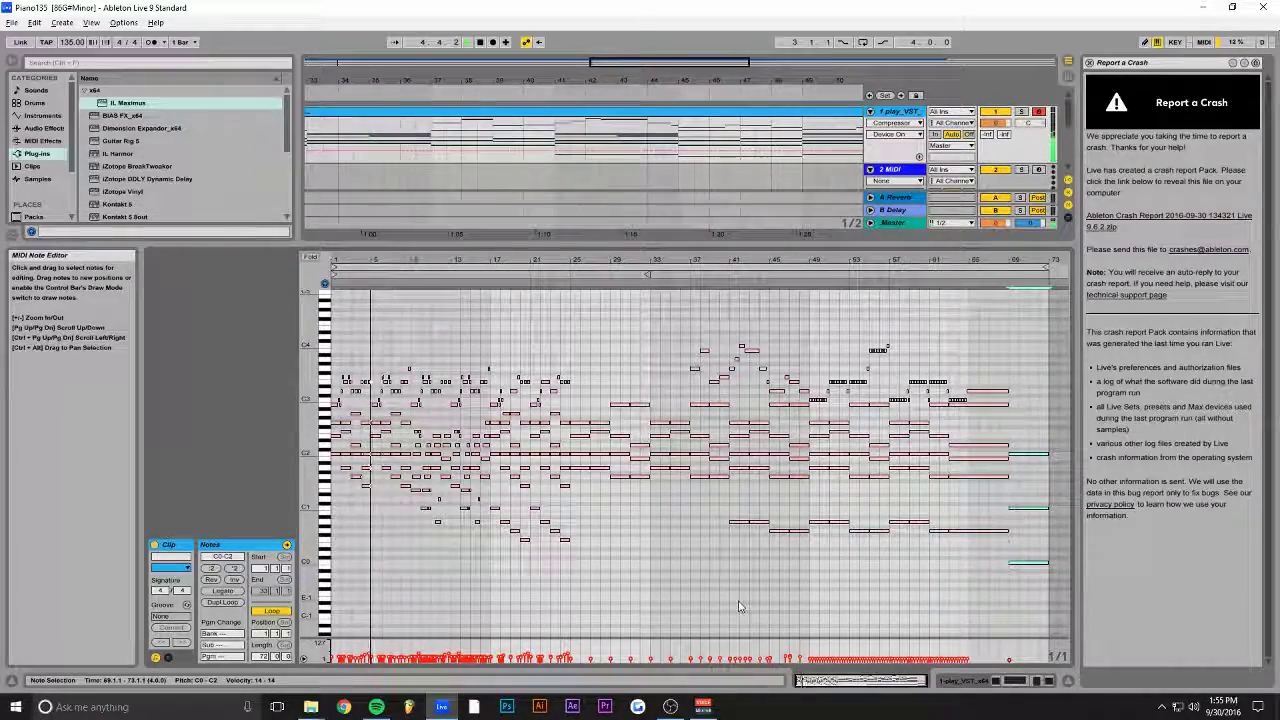
click(670, 706)
click(702, 610)
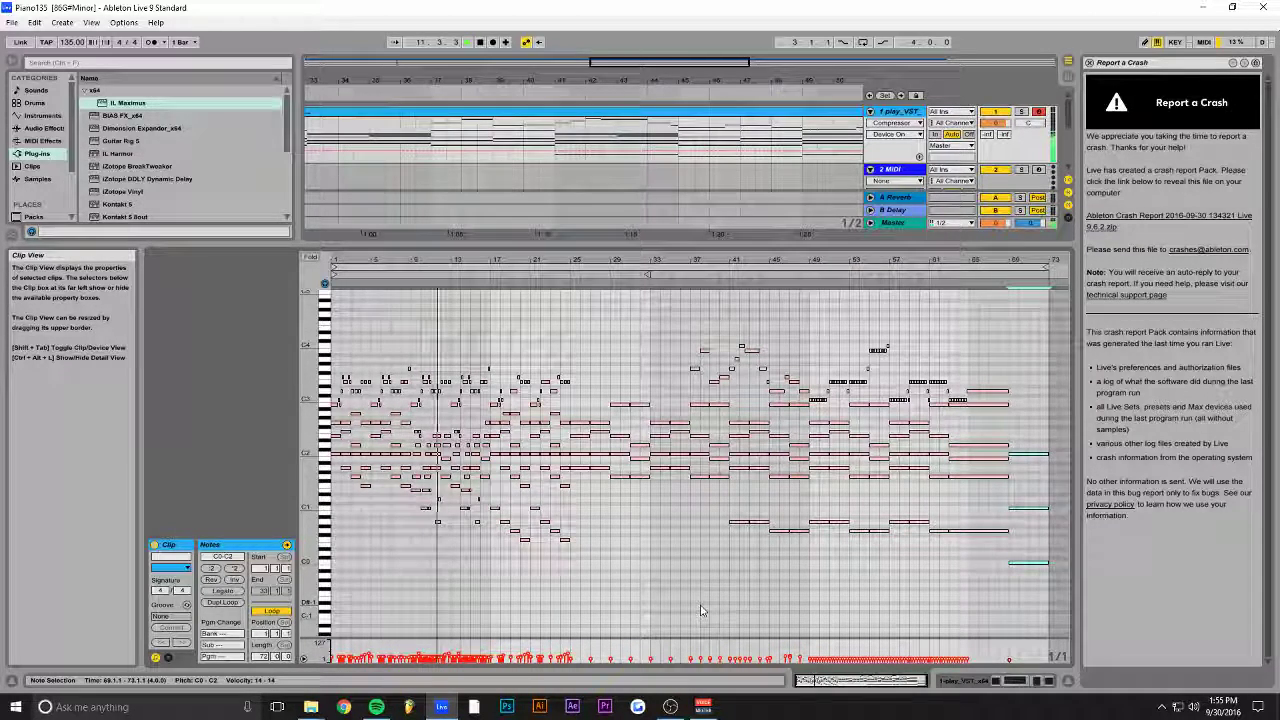
Step: Replace the two short melody notes at the end of bar 9 with a single A2 note lasting from 9.4 to bar 10
drag(858, 677, 819, 681)
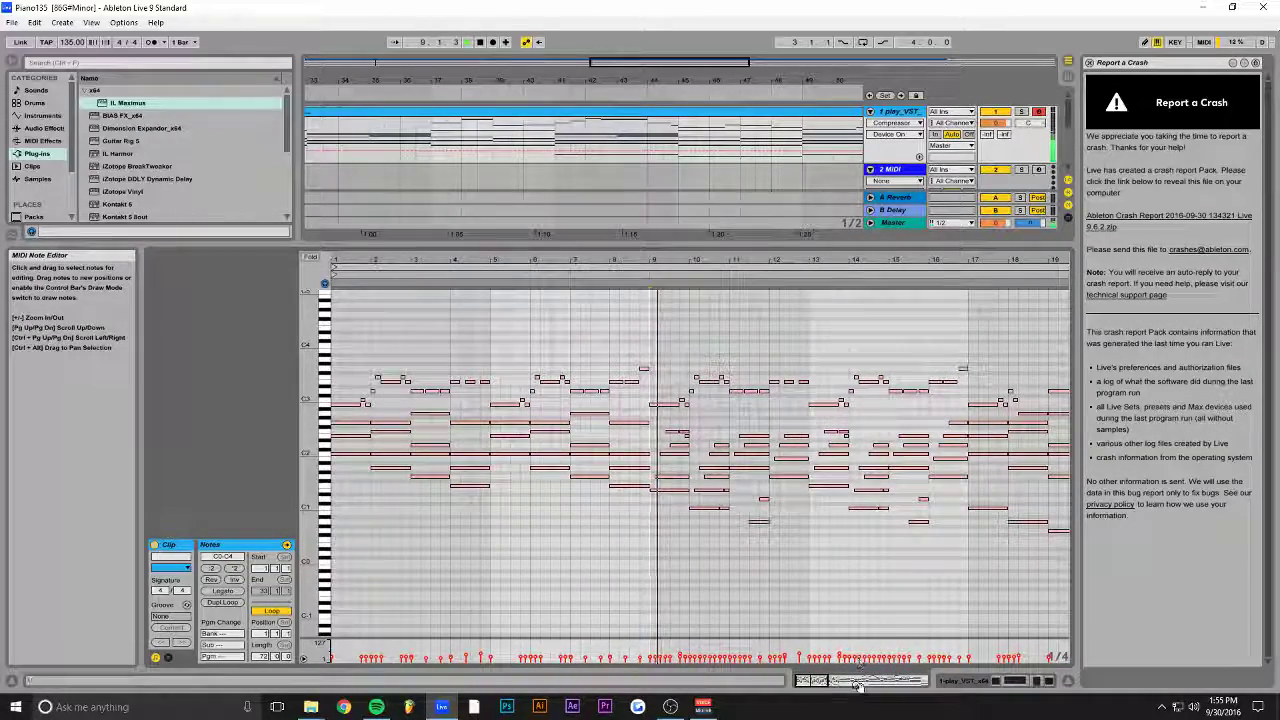
drag(813, 681, 812, 694)
key(space)
drag(600, 403, 601, 414)
click(624, 405)
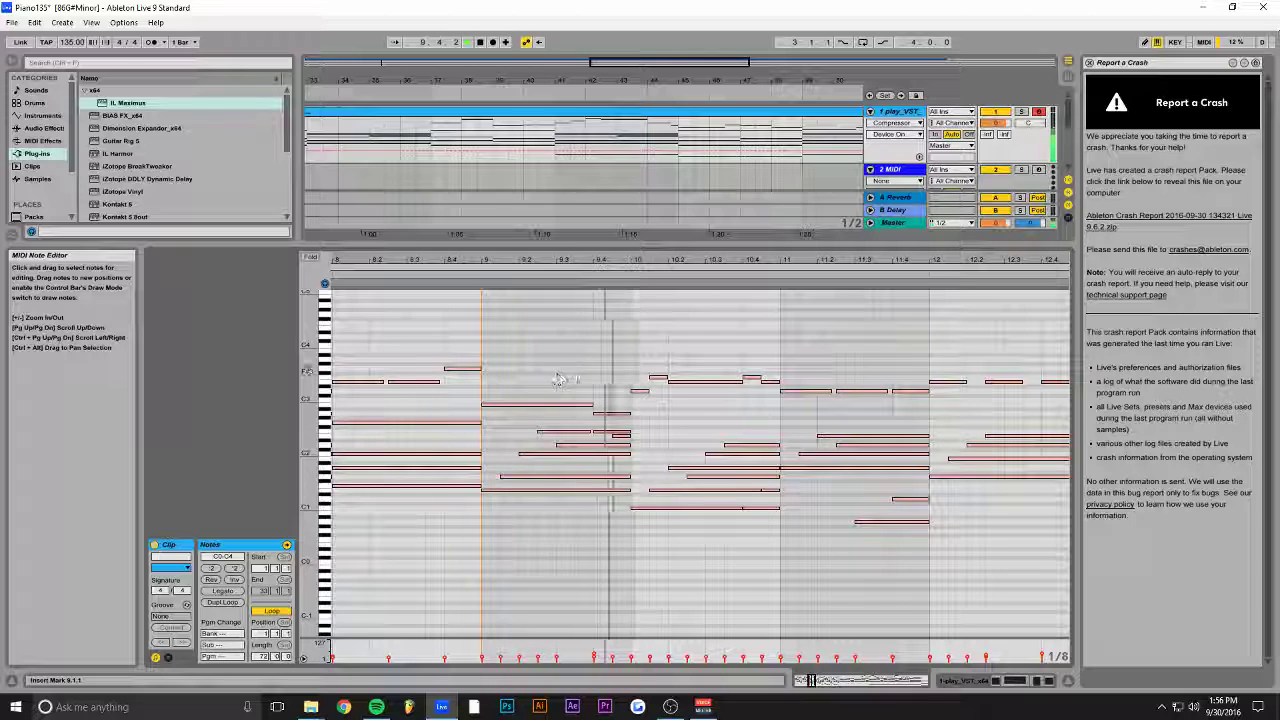
Step: Extend the E3 note at 10.2.1 to bar 11 in place of the short notes following it, and play from bar 10
click(752, 379)
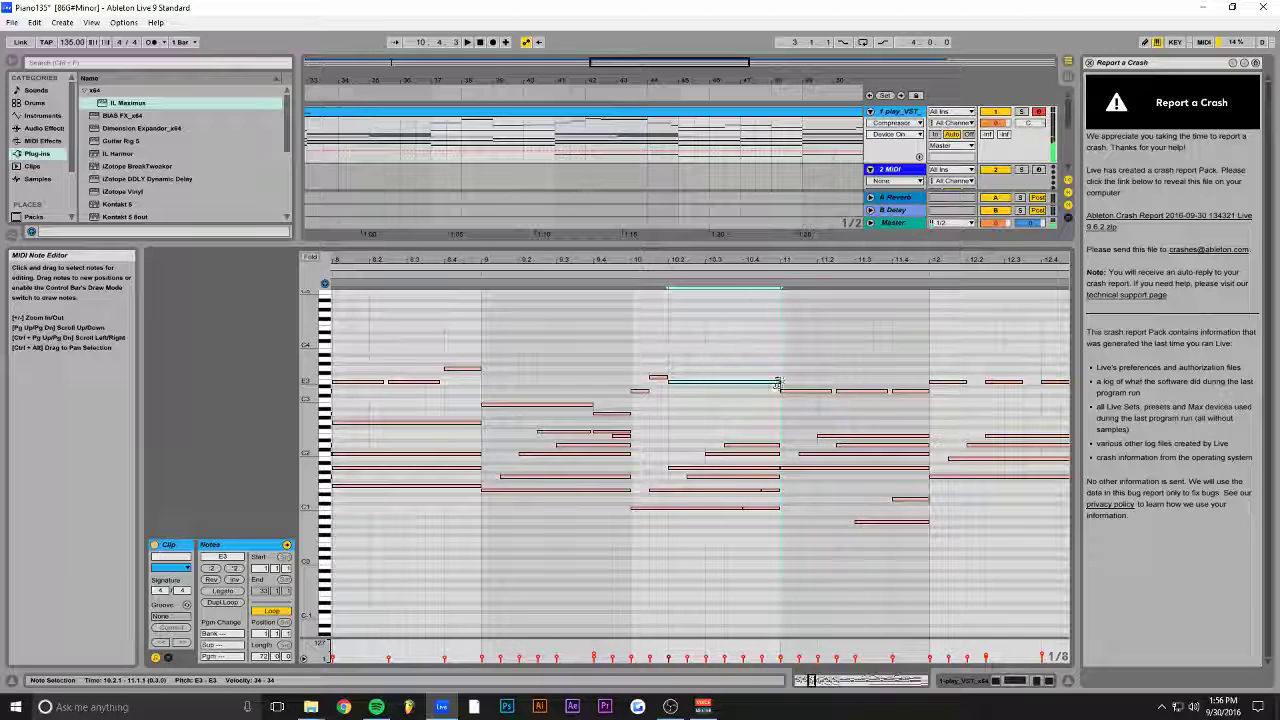
click(635, 362)
key(space)
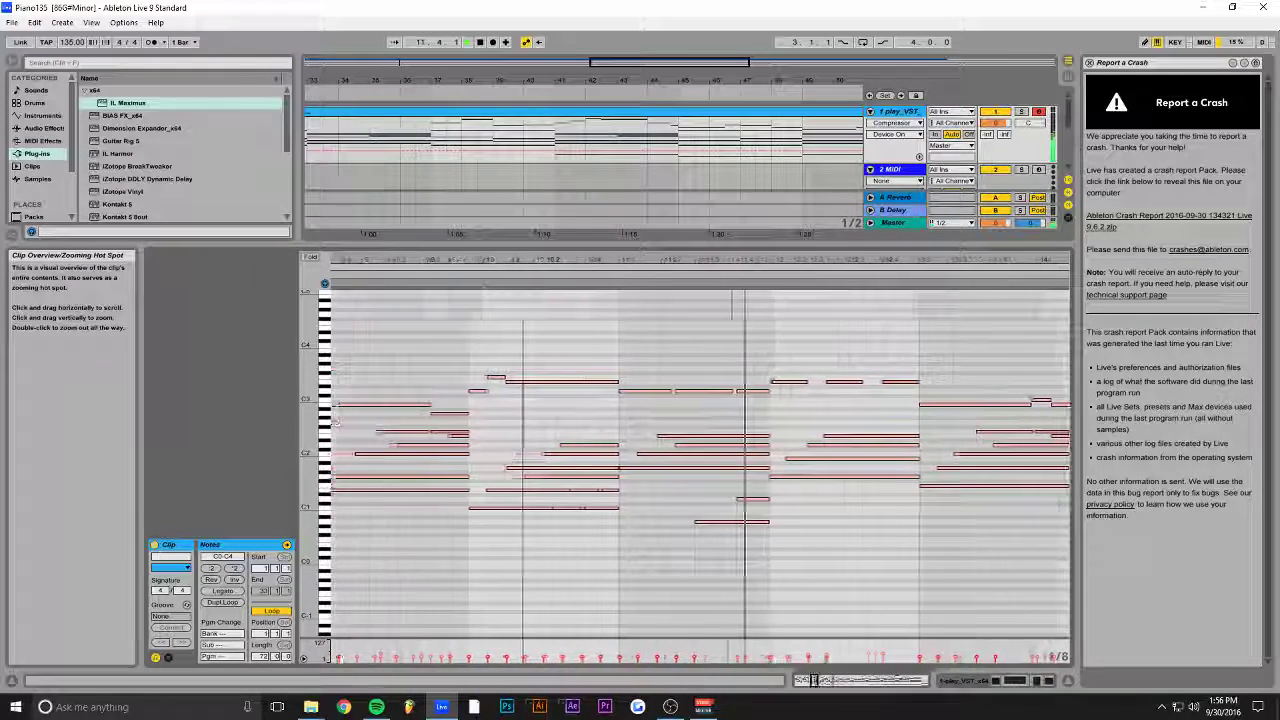
Step: Delete the repeated melody notes in bar 12, extend the first E3 to bar 13, and play from bar 11
drag(699, 376, 817, 398)
key(Delete)
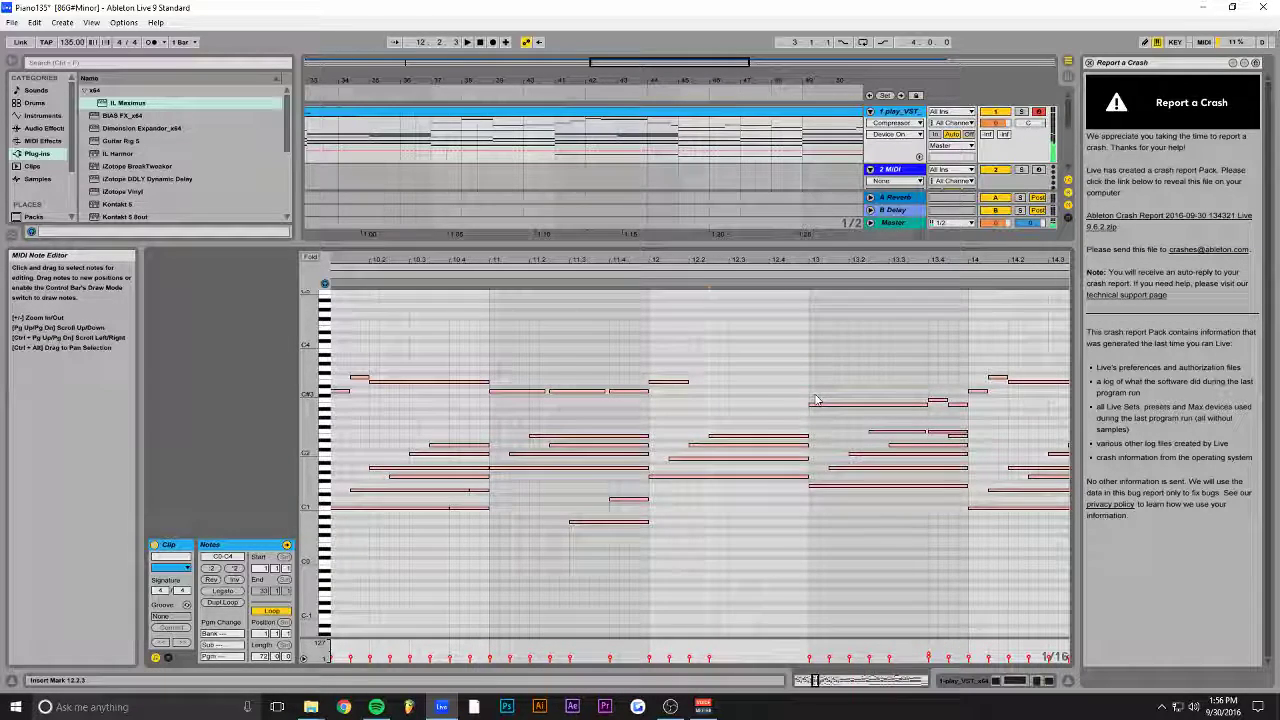
click(690, 382)
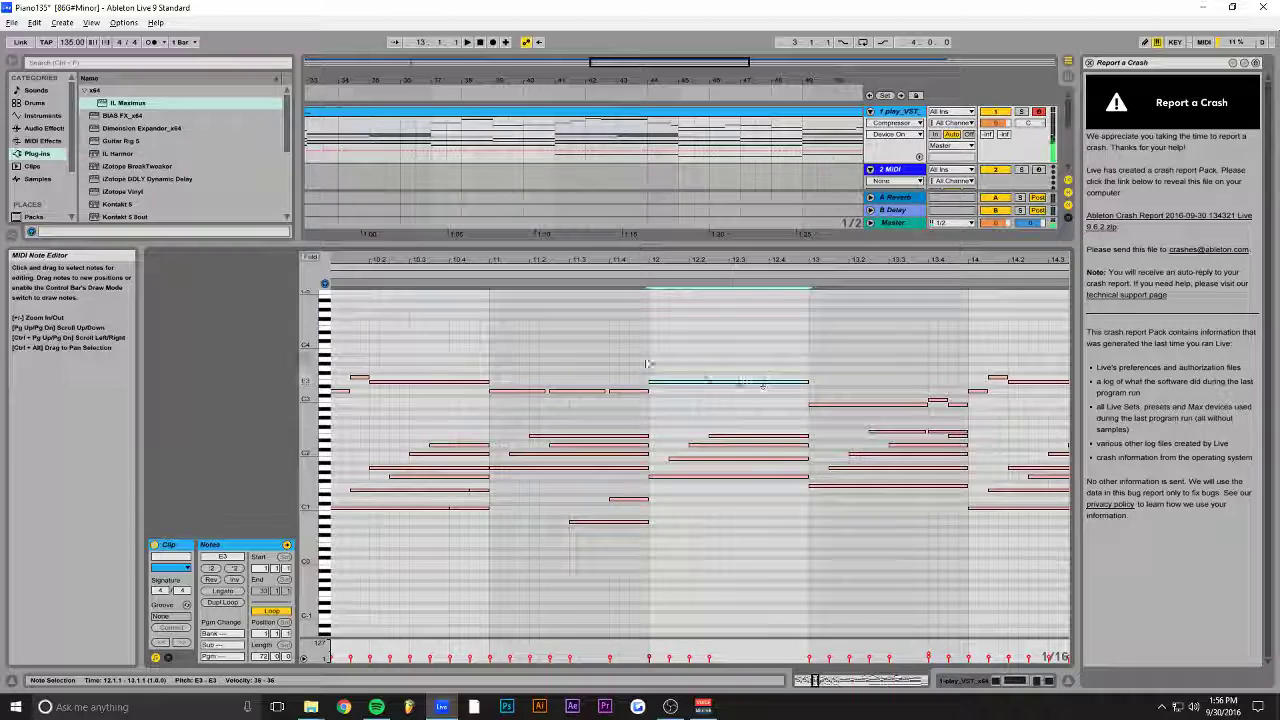
click(498, 355)
key(space)
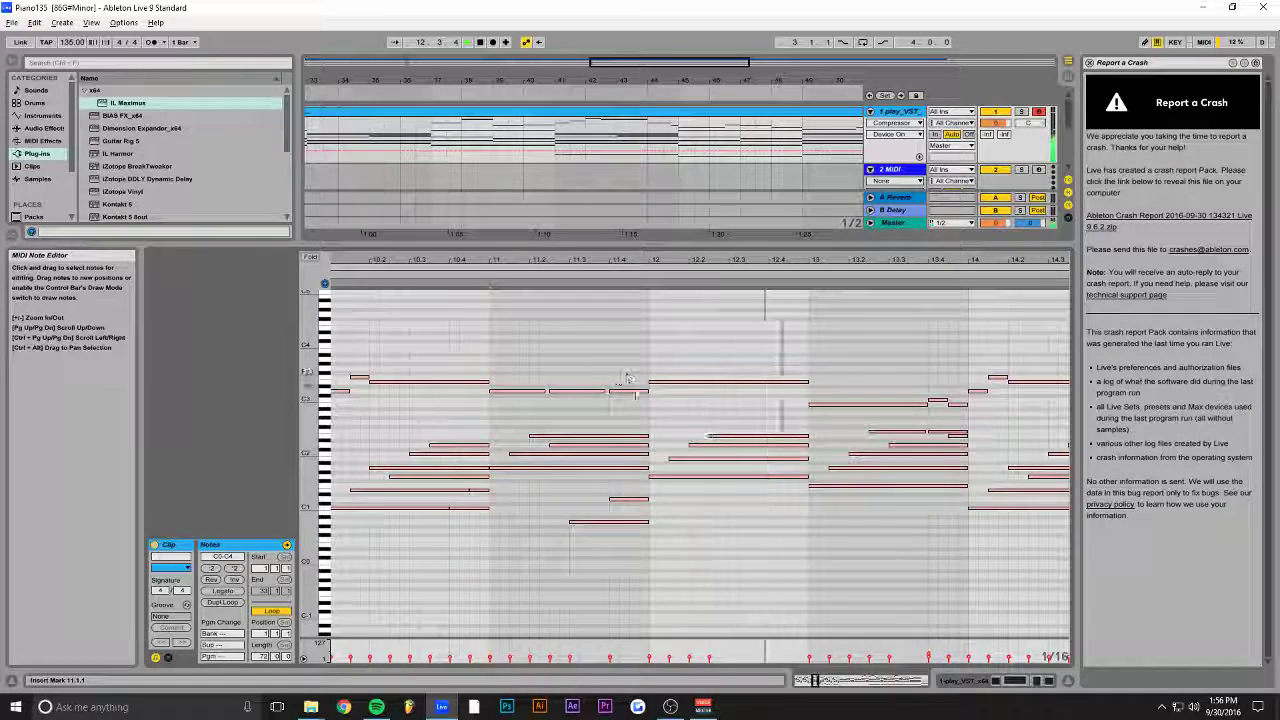
Step: Delete the repeated short melody notes in bar 15 and extend the bar's first melody note to bar 16
drag(814, 681, 822, 679)
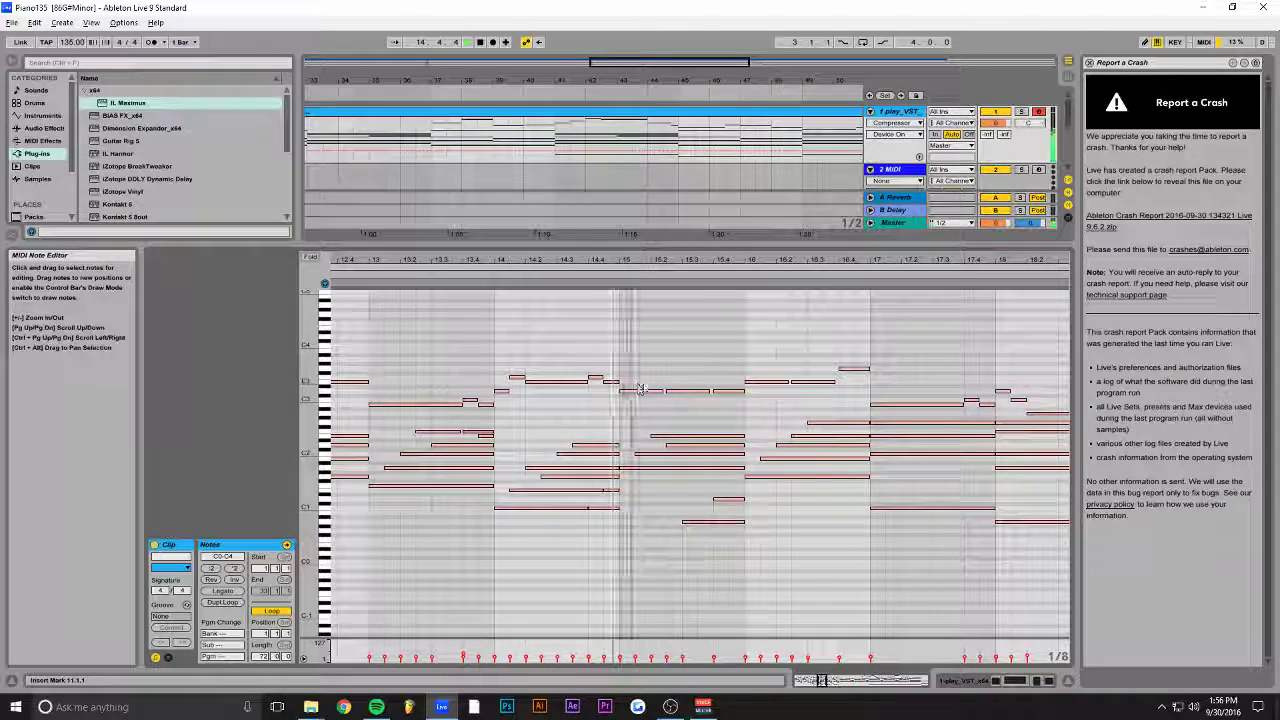
key(space)
drag(679, 371, 743, 407)
key(Delete)
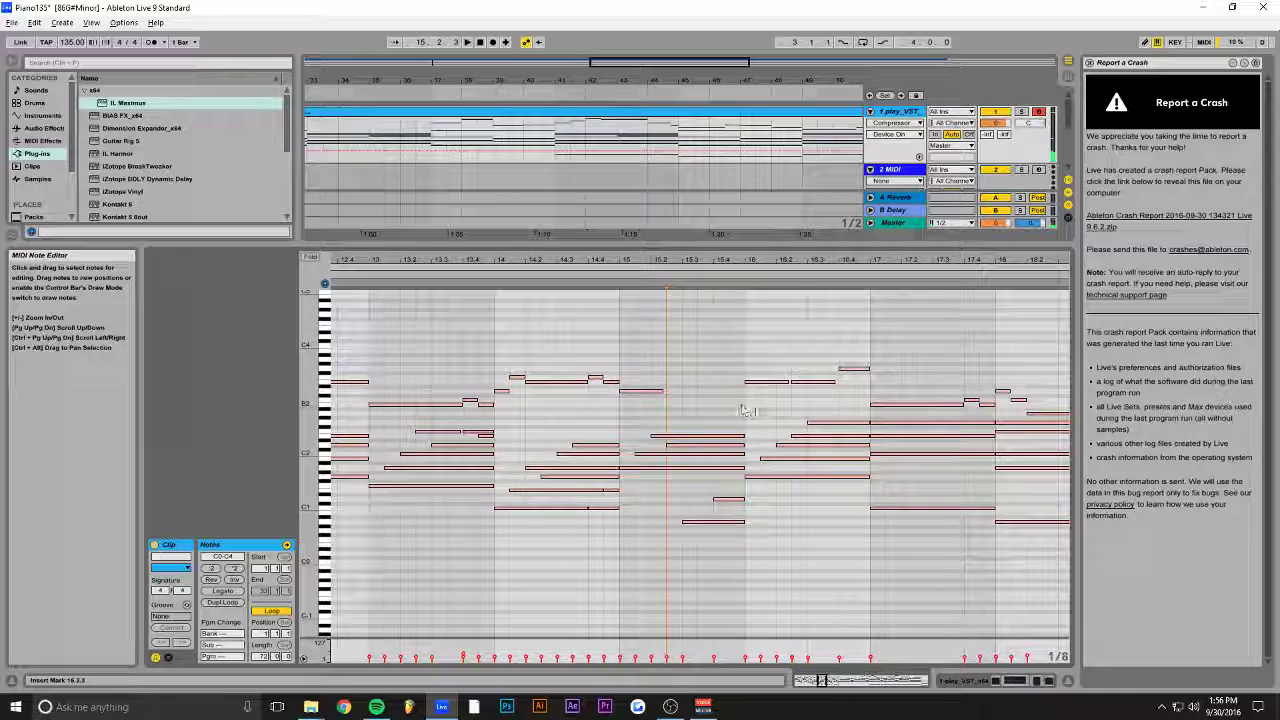
drag(664, 391, 746, 394)
Step: Replace the repeated E3 in bar 16 by extending the first E3 up to the G3 note, and play from bar 16
drag(808, 354, 866, 390)
key(Delete)
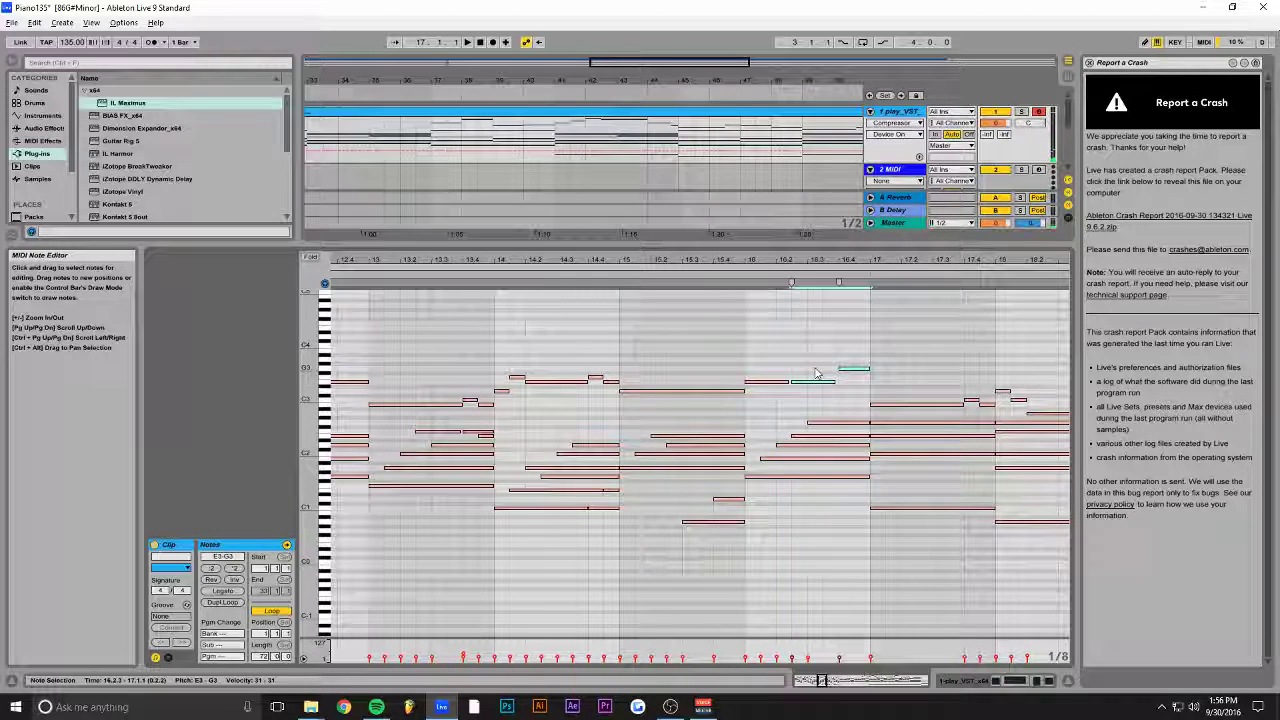
key(Delete)
drag(788, 382, 840, 382)
click(746, 362)
key(space)
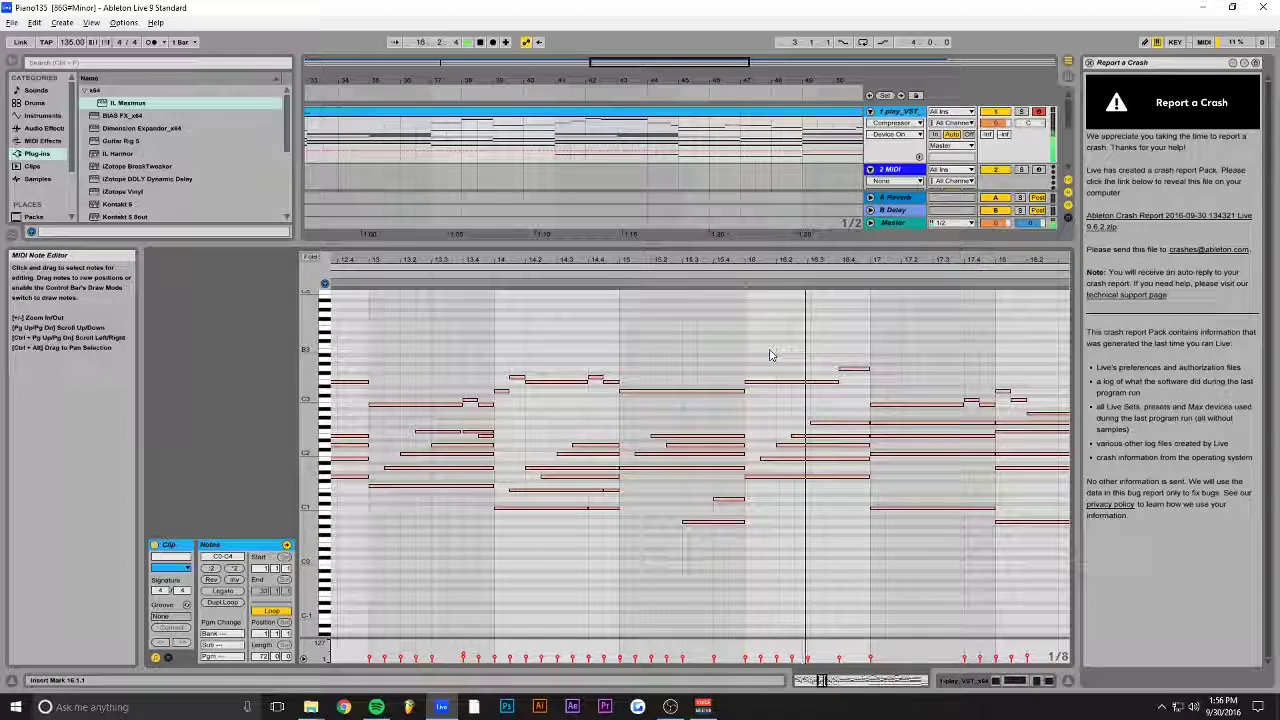
Step: Raise the three repeated melody notes in bar 20 an octave to A3, play from 19.4.1, and save the project
mouse_move(822, 681)
mouse_down()
mouse_move(832, 657)
mouse_move(836, 673)
mouse_up()
key(space)
mouse_move(476, 374)
mouse_down()
mouse_move(384, 390)
mouse_move(396, 415)
mouse_up()
click(395, 403)
click(414, 390)
key(ctrl+s)
key(space)
drag(477, 402, 391, 422)
key(shift+Up)
key(space)
click(406, 396)
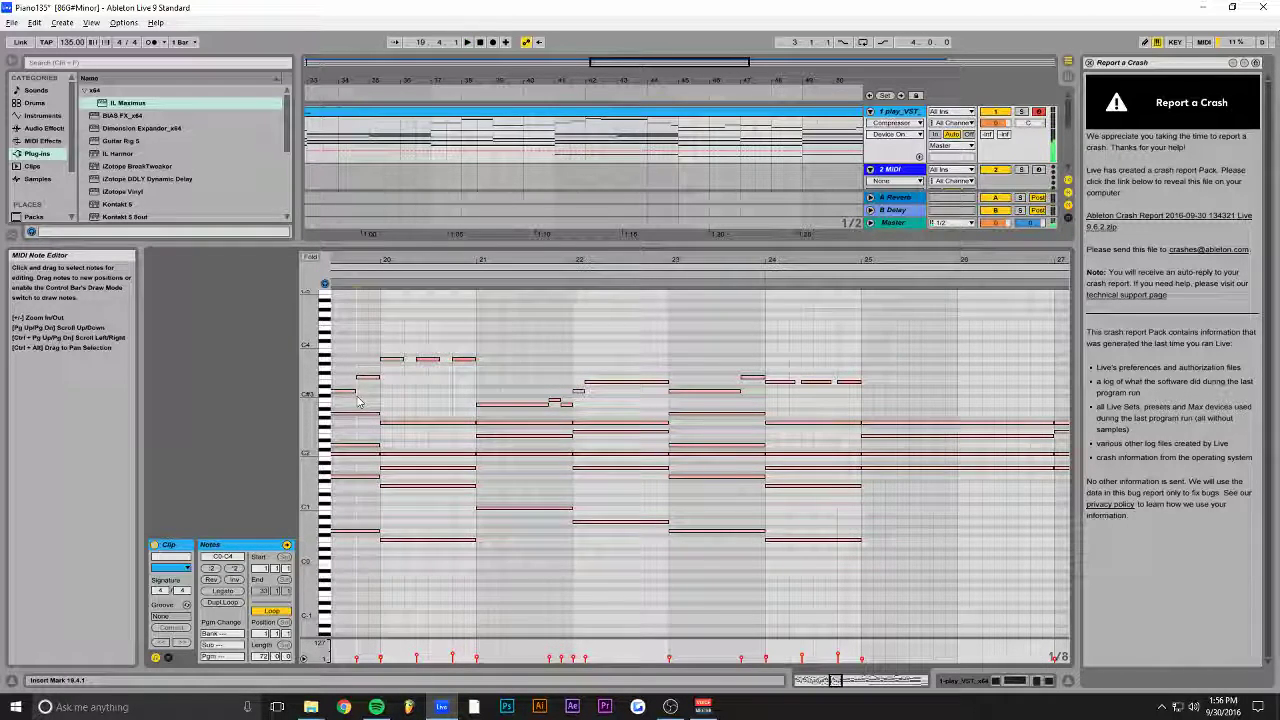
key(ctrl+s)
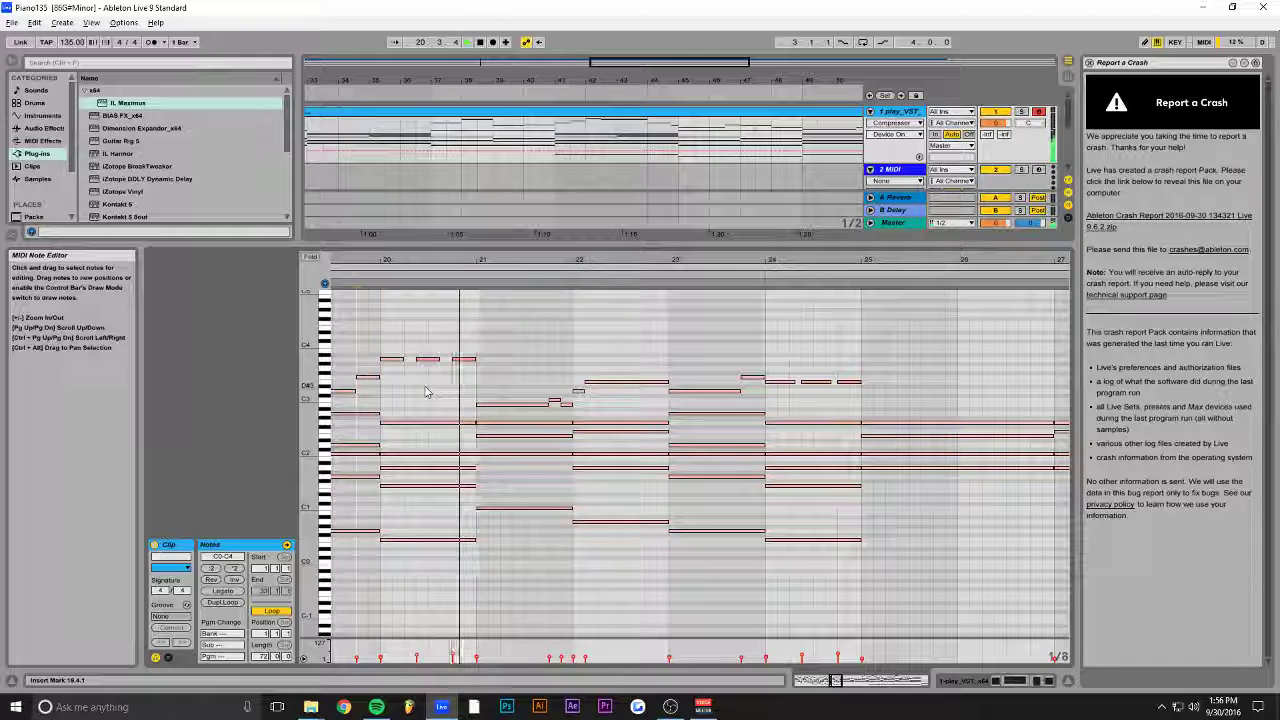
Step: Add an E4 note lasting from bar 21 to bar 22, play from 19.4.3, and save the project
double_click(487, 348)
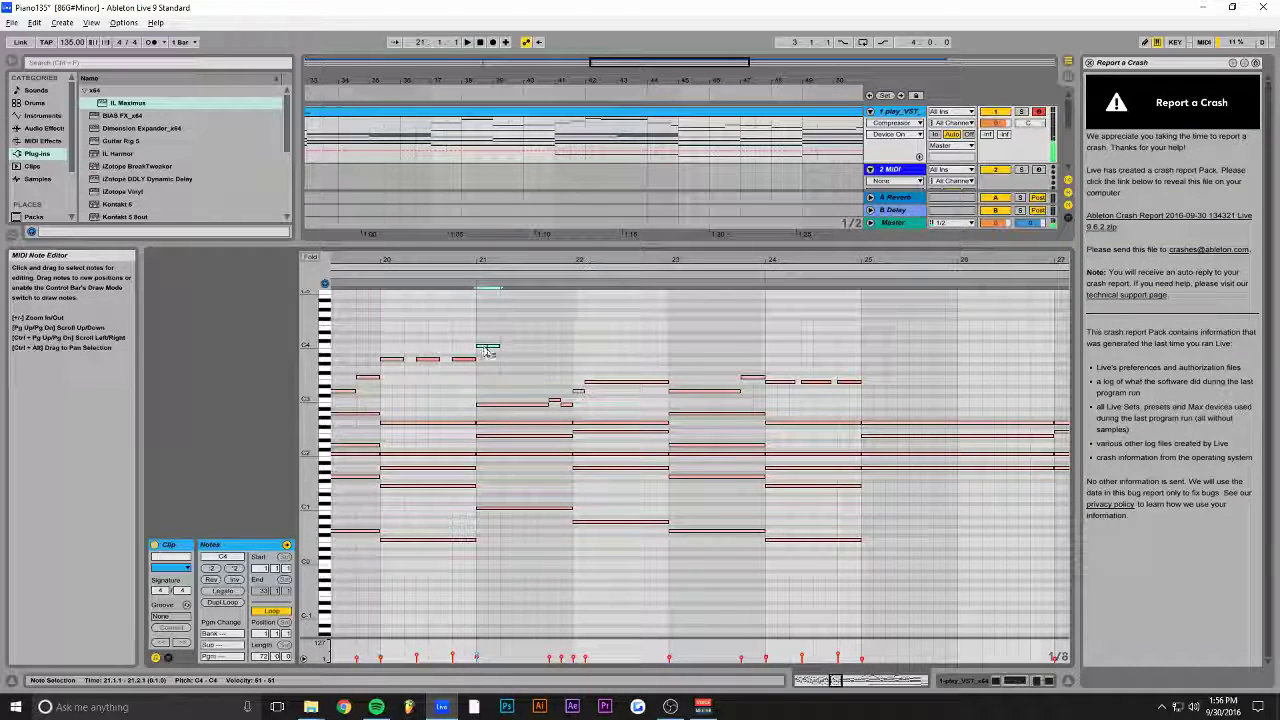
drag(487, 348, 495, 334)
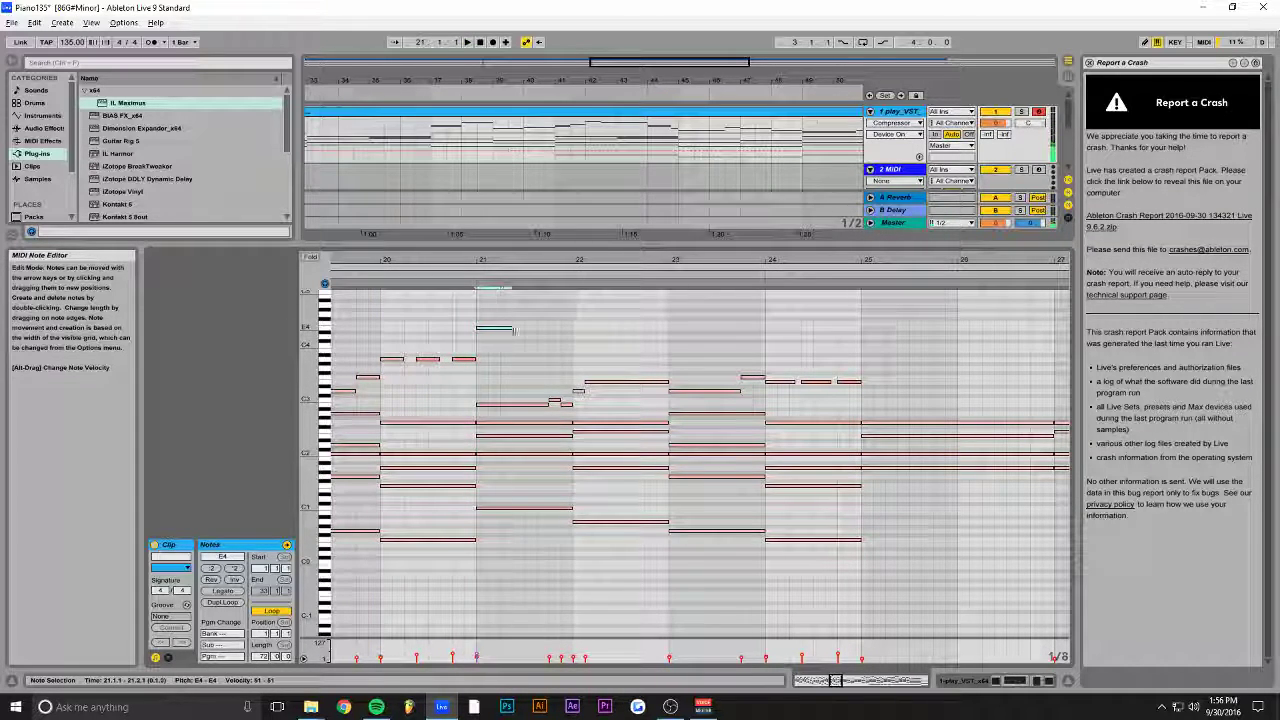
click(370, 331)
key(space)
key(ctrl+s)
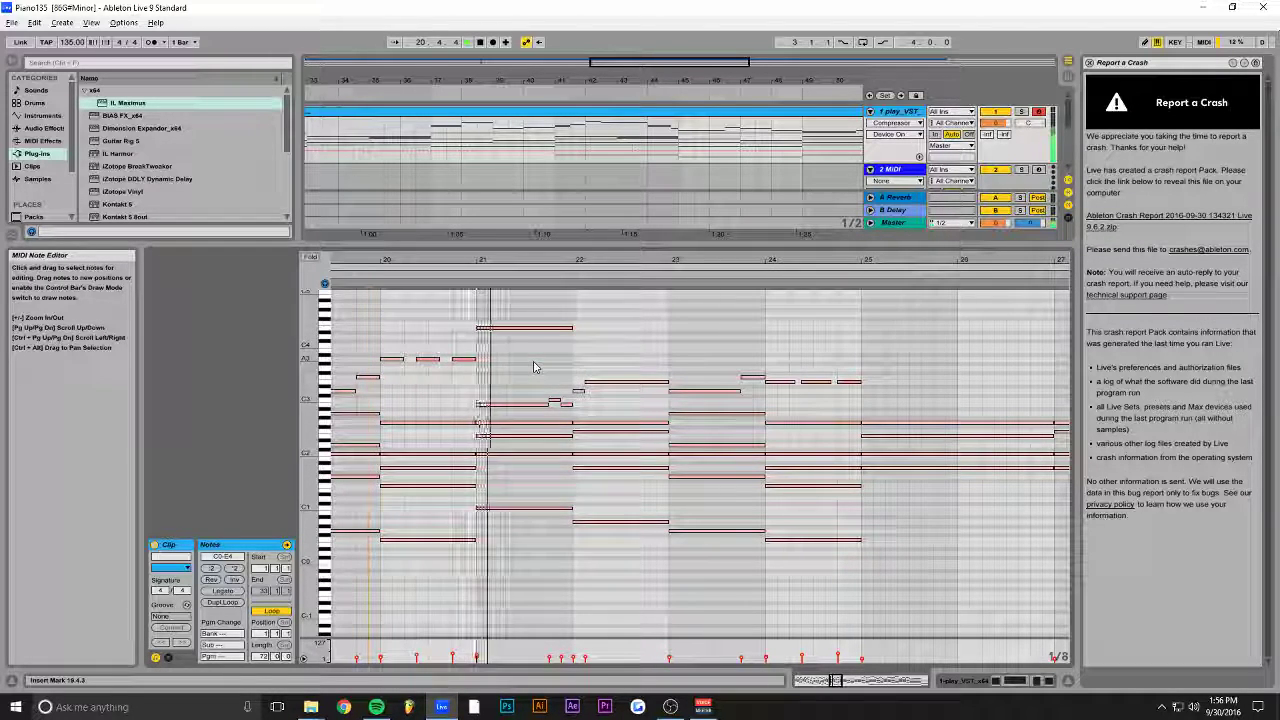
Step: Add one-bar high notes F4 in bar 22, G4 in bar 23 and A4 in bar 24, and play from bar 21
double_click(631, 325)
key(space)
double_click(712, 316)
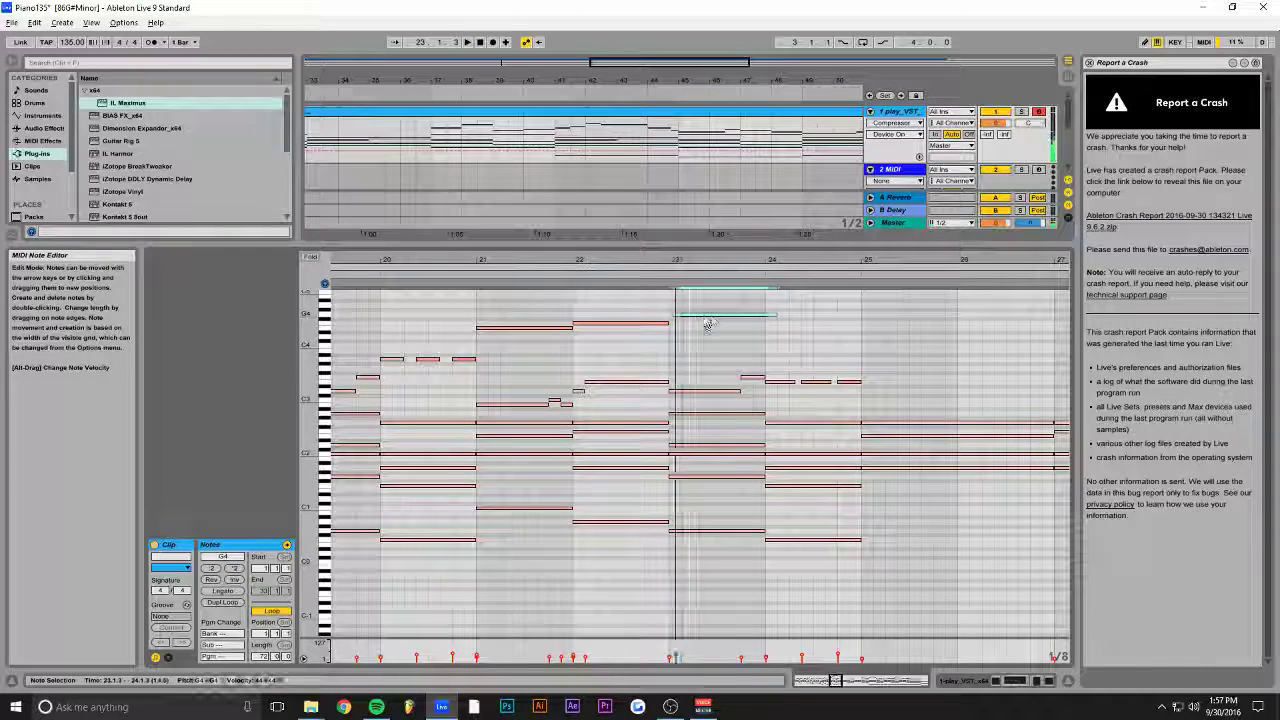
double_click(792, 306)
click(479, 368)
key(space)
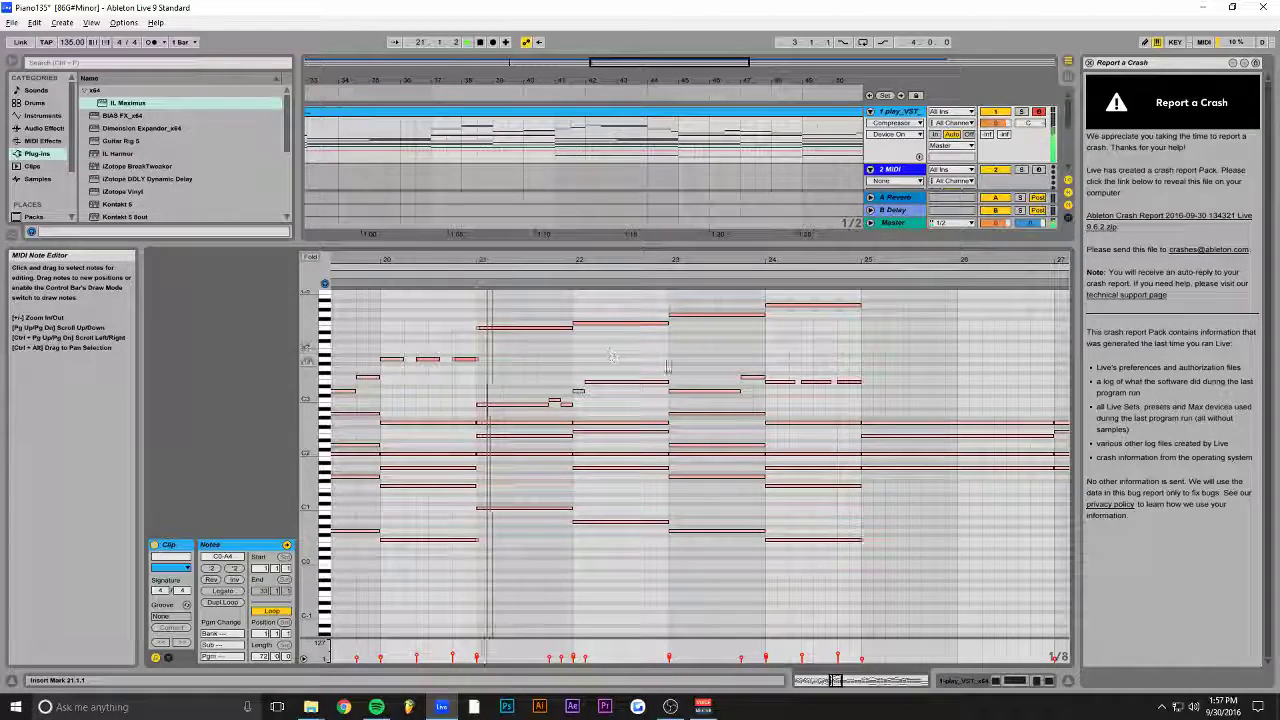
Step: Select the long high notes spanning bars 21 to 24 and replay the passage from bar 21
scroll(773, 366, up, 1)
scroll(798, 387, up, 1)
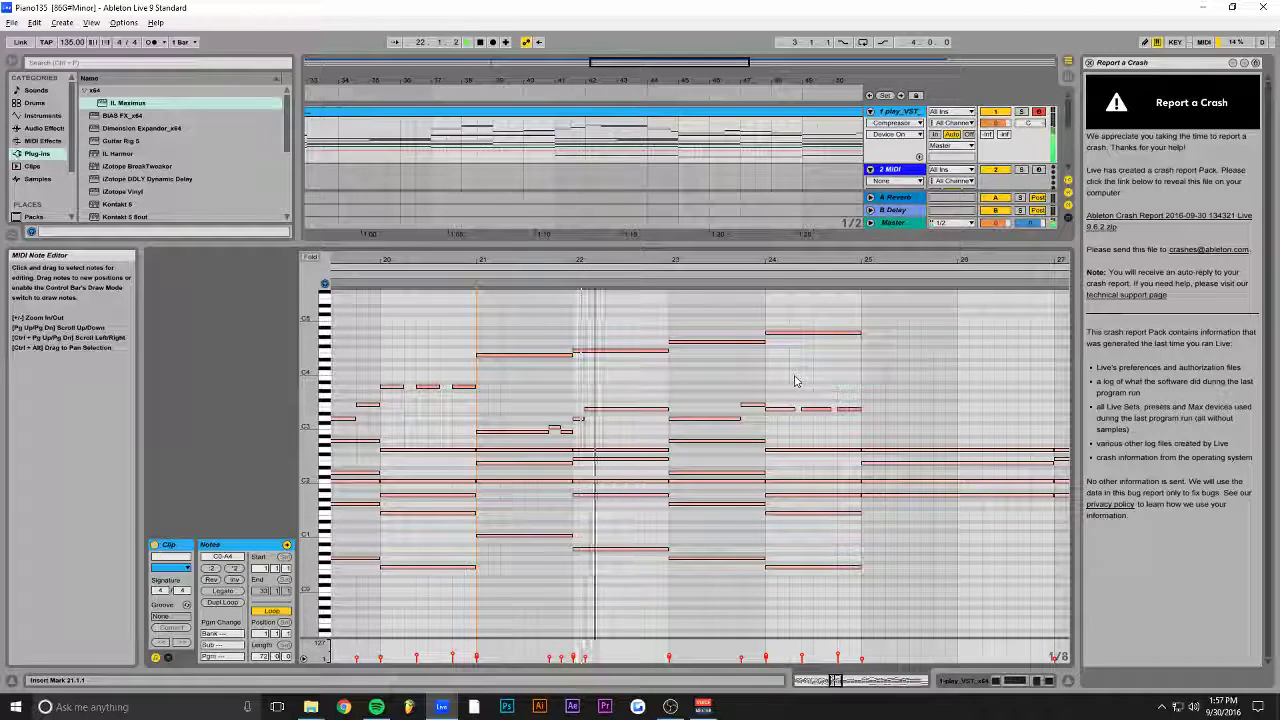
drag(816, 361, 487, 328)
key(space)
click(502, 340)
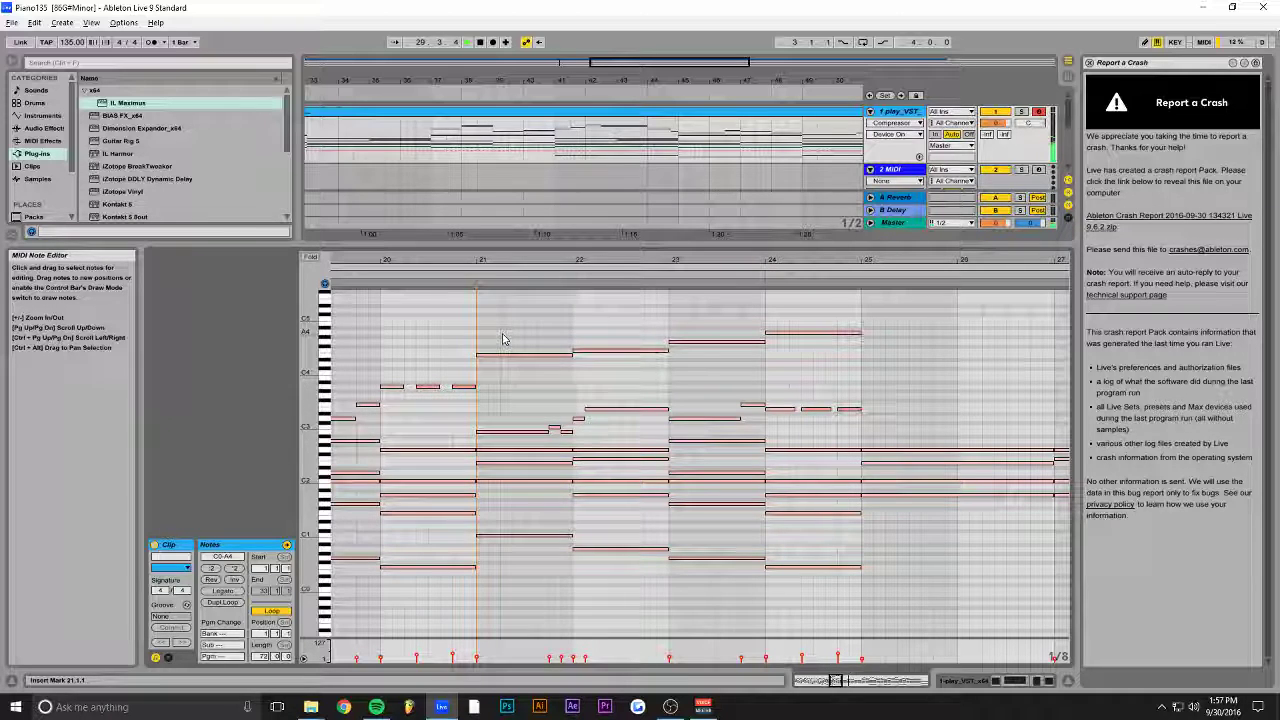
Step: Follow playback of the arrangement through bar 48, stop it, and place the insert marker at bar 45
drag(837, 681, 862, 652)
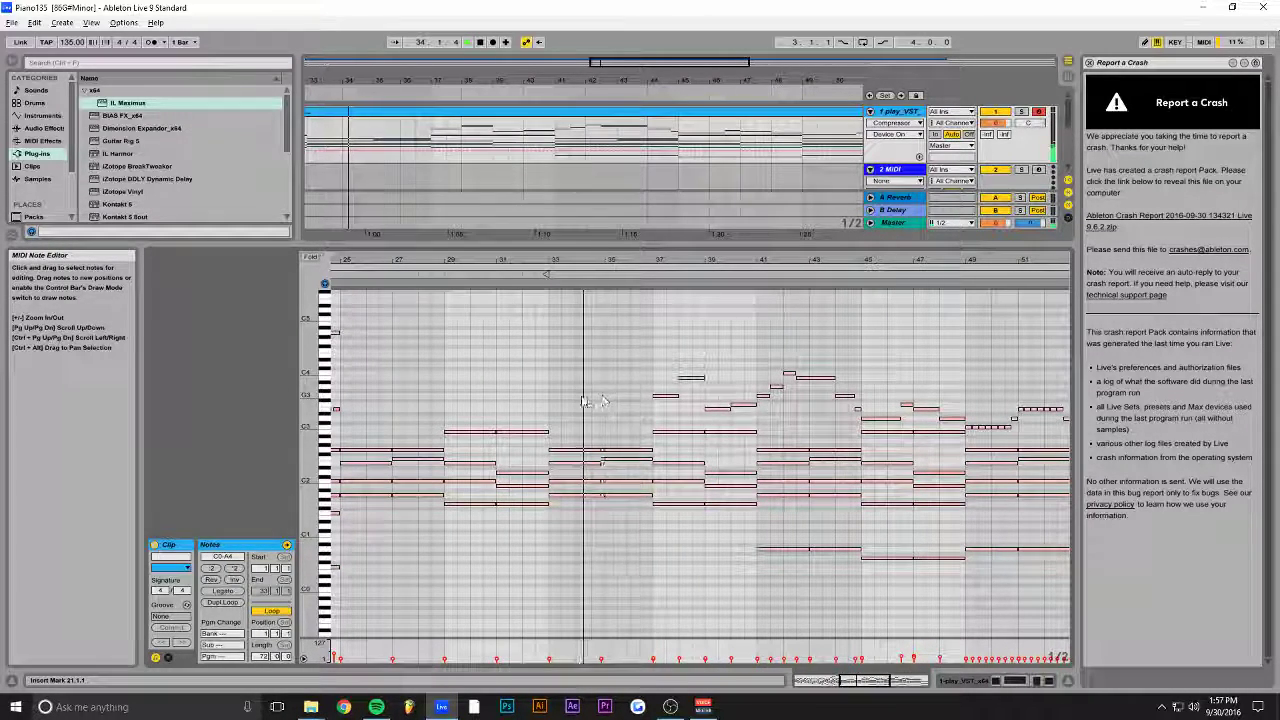
scroll(568, 402, down, 3)
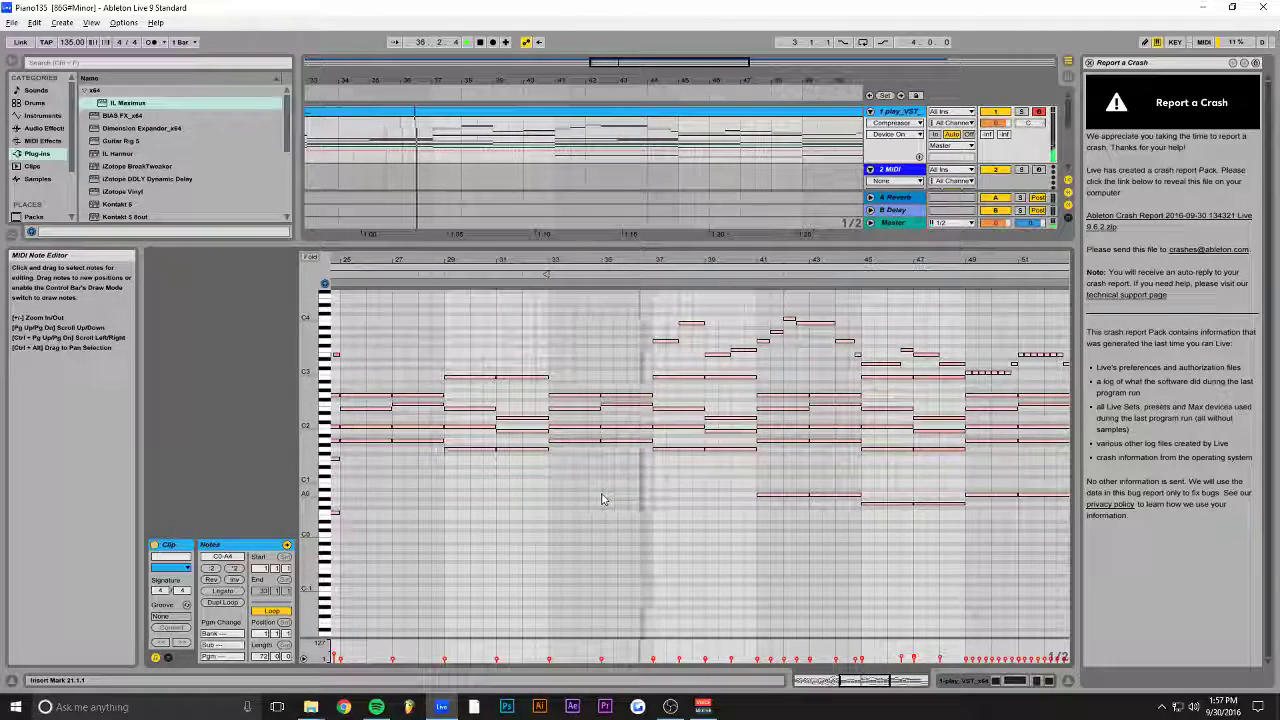
drag(861, 682, 870, 679)
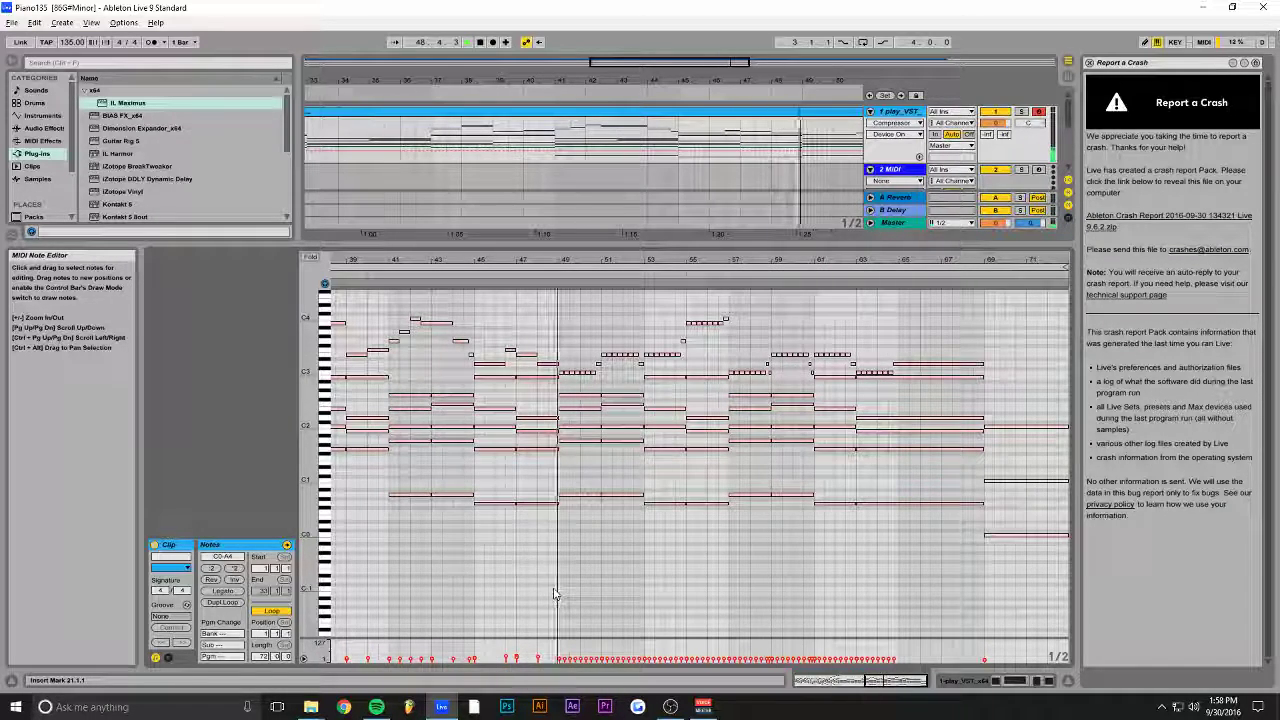
key(space)
drag(545, 370, 538, 496)
click(478, 478)
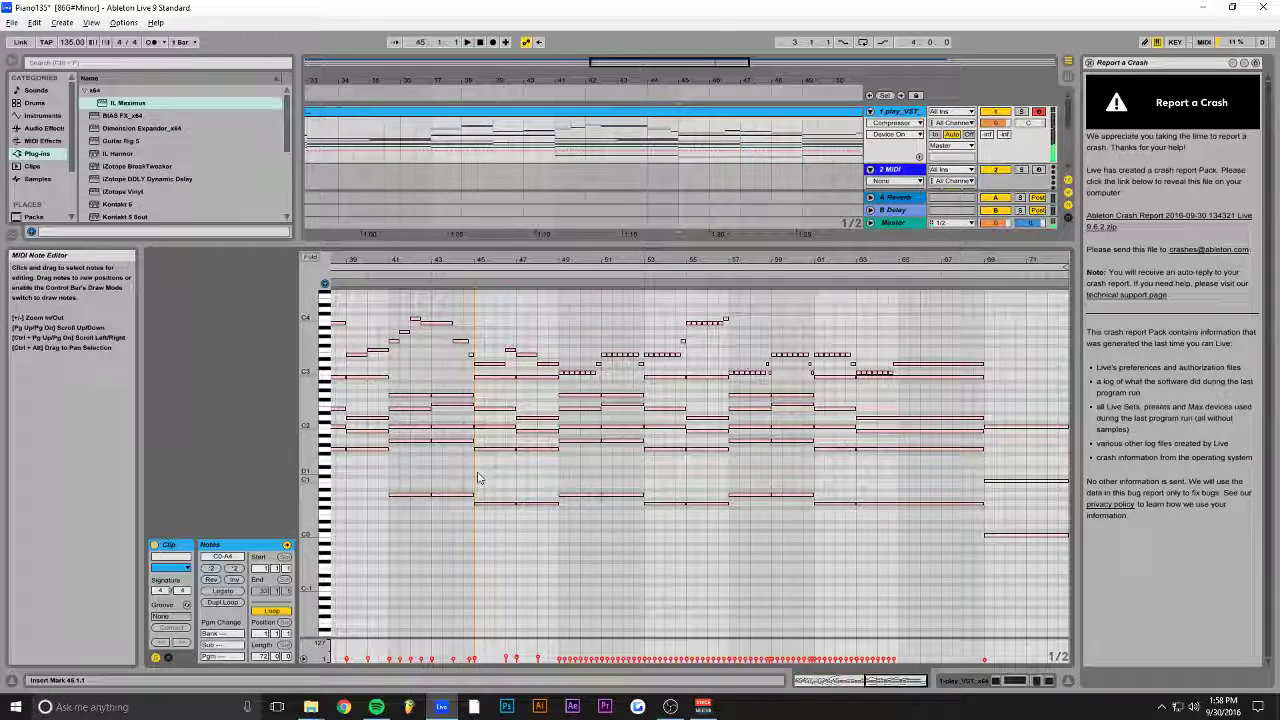